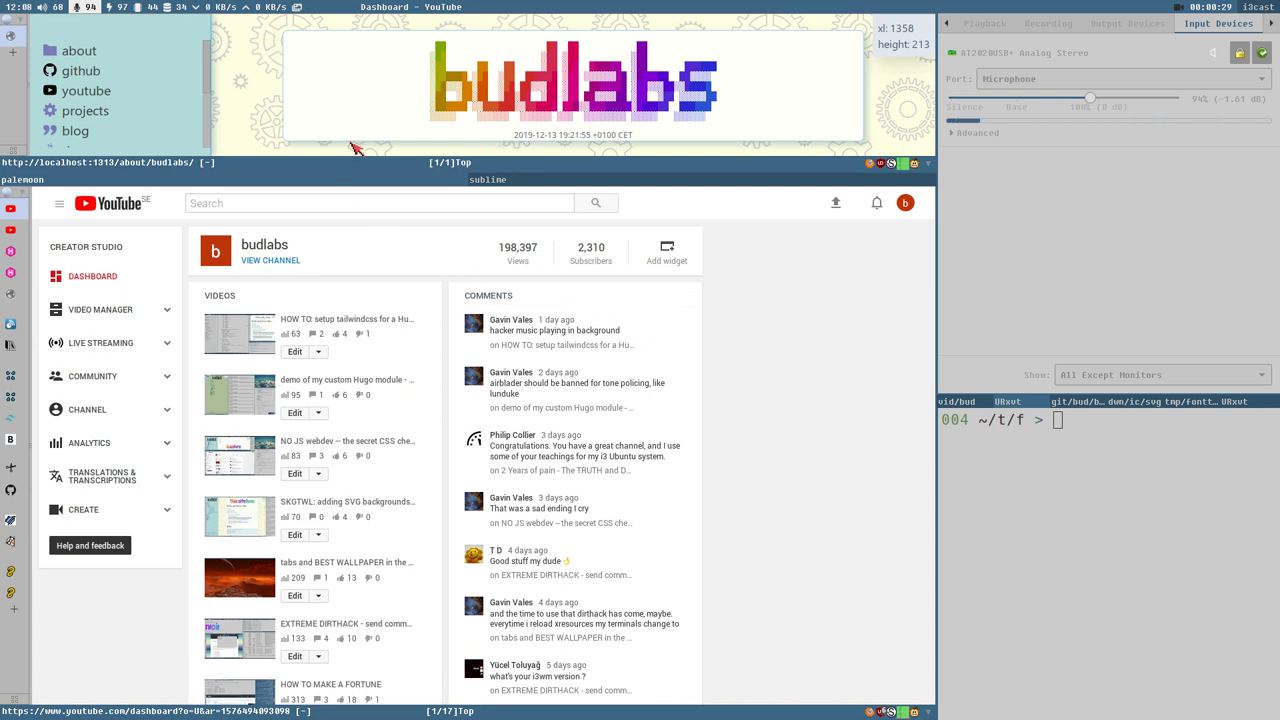
Step: Expand the projects and blog sections and the 2017 posts in the sidebar tree
click(85, 113)
scroll(95, 110, down, 3)
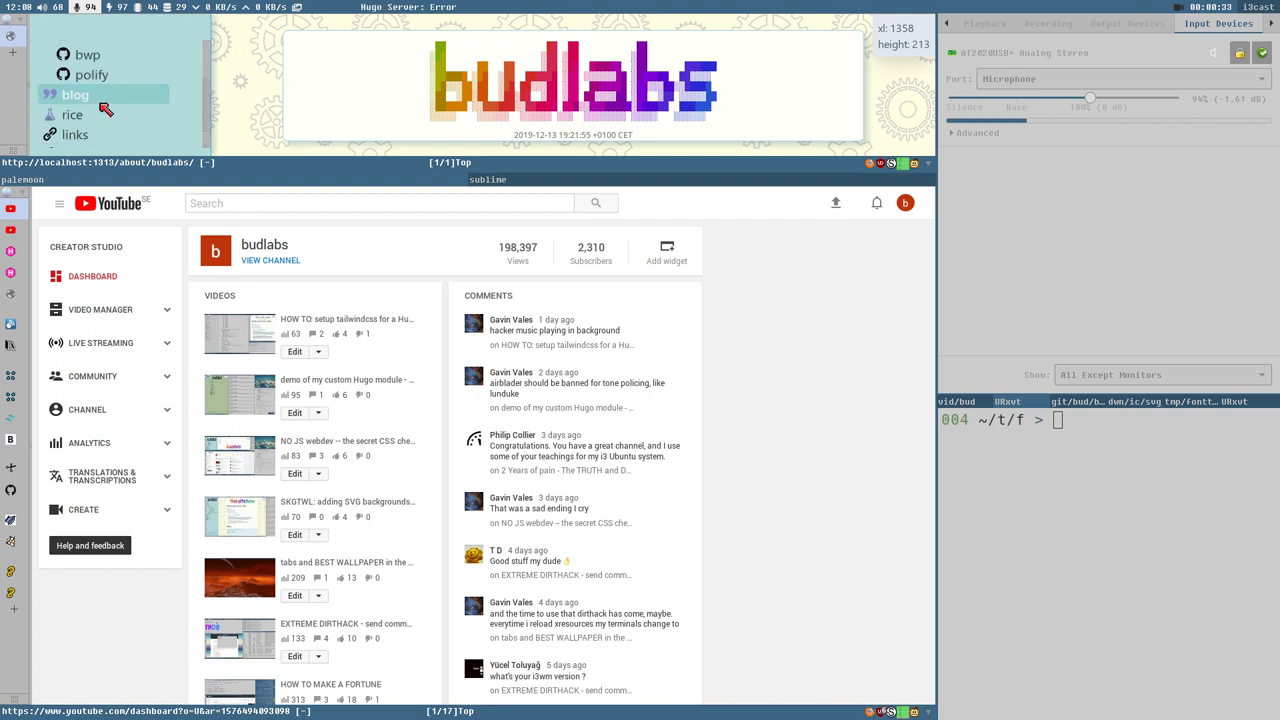
click(88, 97)
scroll(90, 100, down, 2)
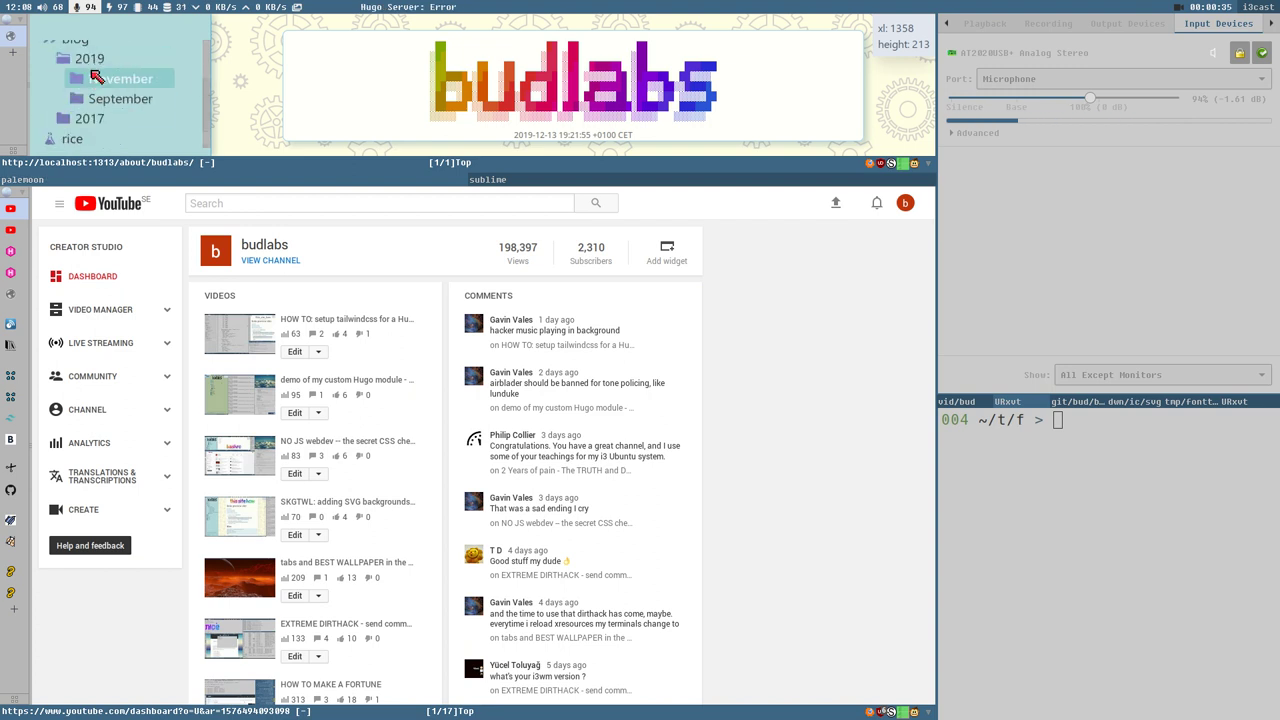
click(88, 60)
click(86, 78)
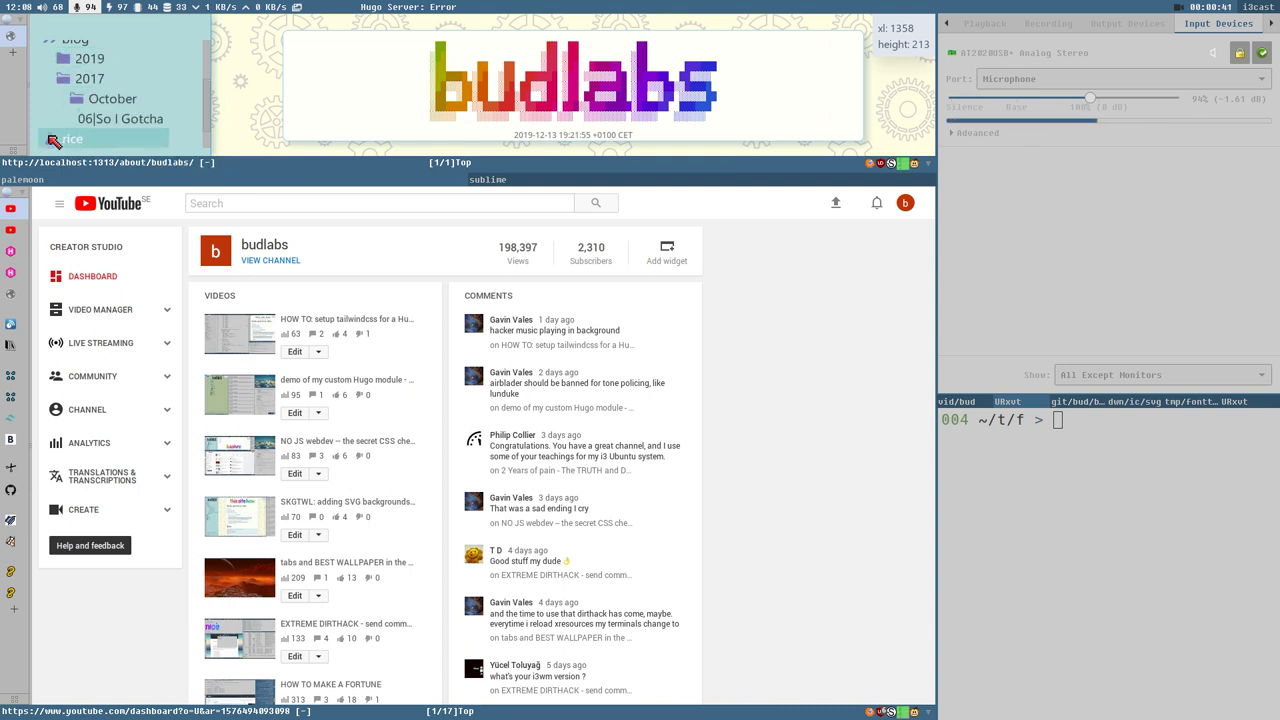
Step: Collapse rice, blog and projects so only the top-level sidebar entries remain
scroll(78, 100, down, 5)
scroll(72, 93, up, 3)
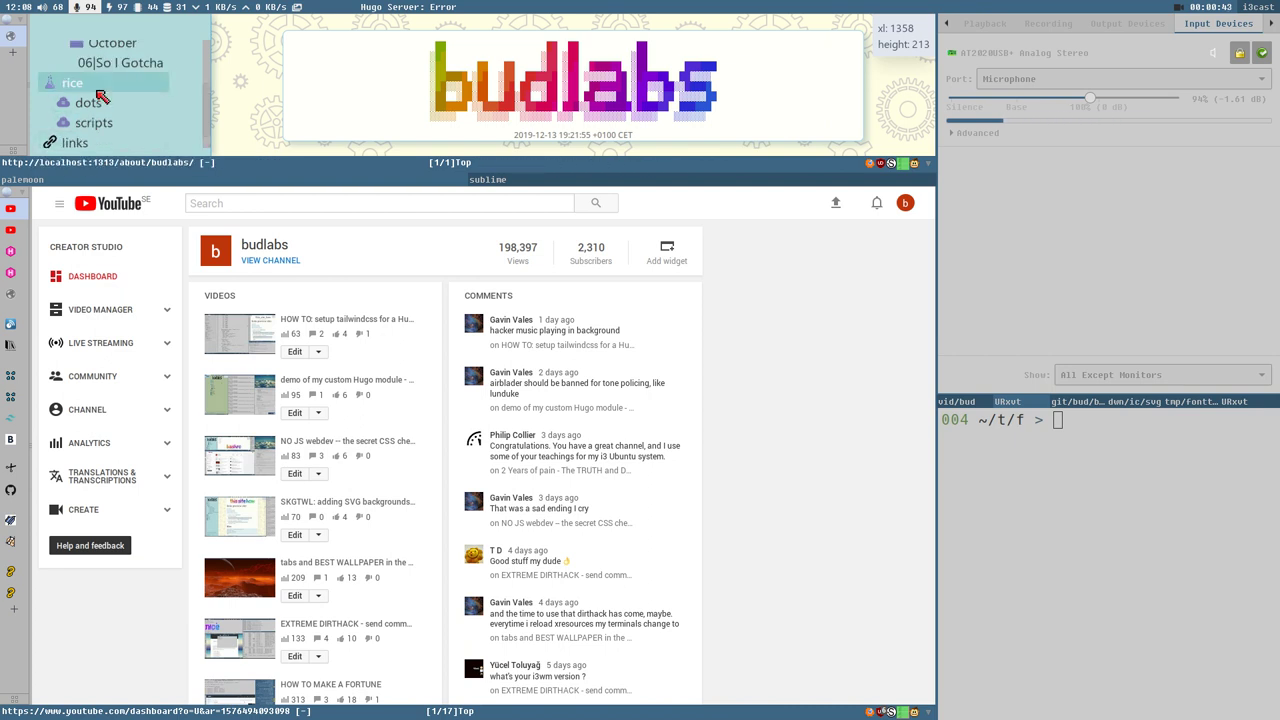
click(70, 90)
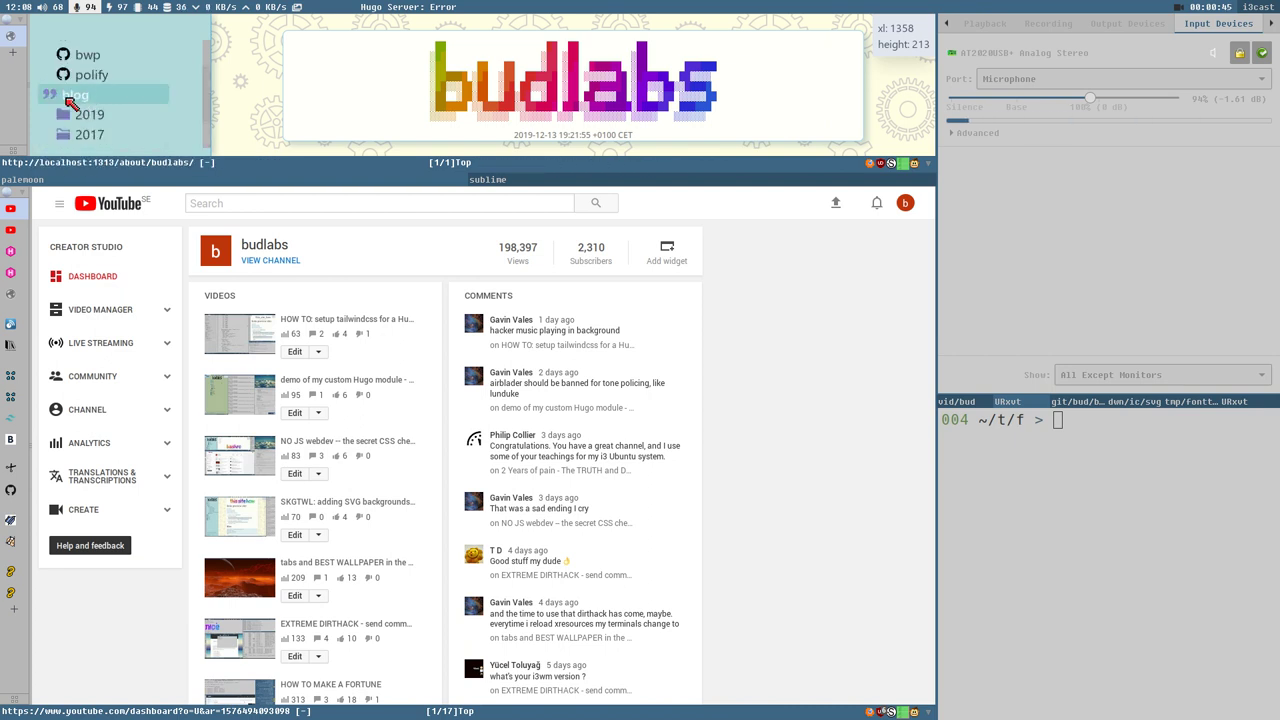
click(84, 102)
scroll(84, 106, up, 2)
click(80, 111)
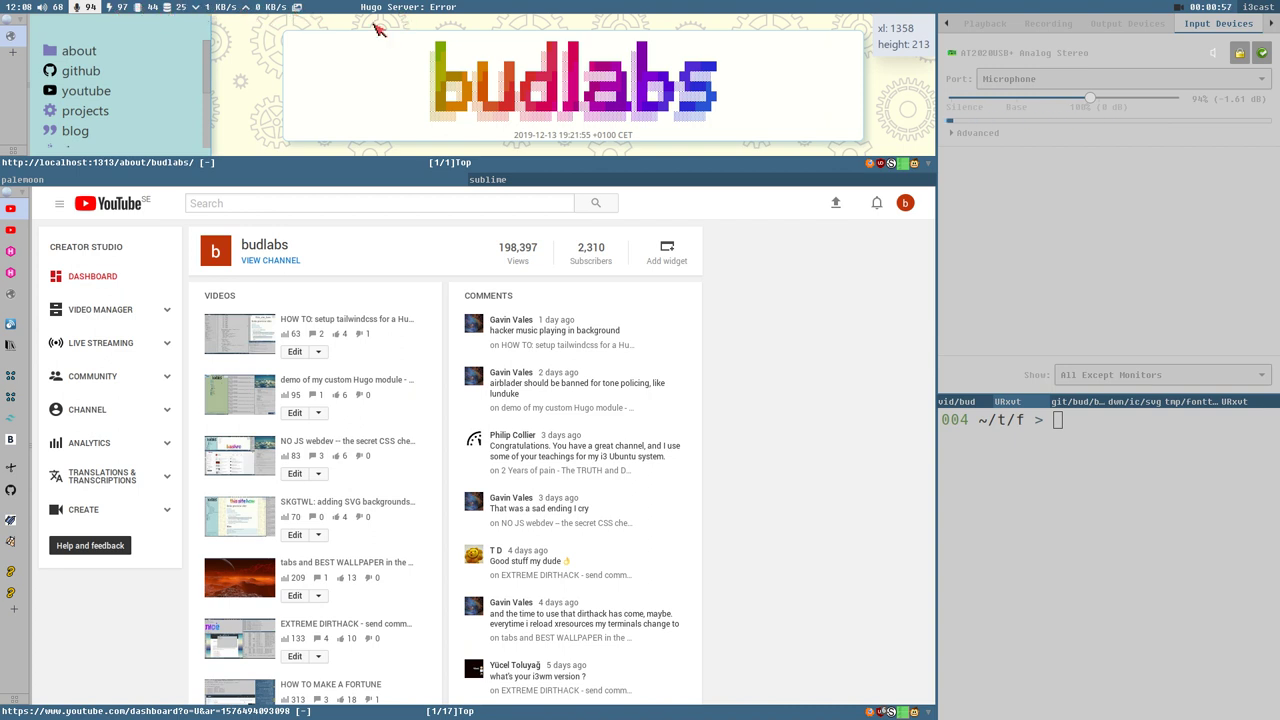
Step: Open the 'Let's Linux #019: fonts are awesome with polybar' video from its vertical tab
click(12, 232)
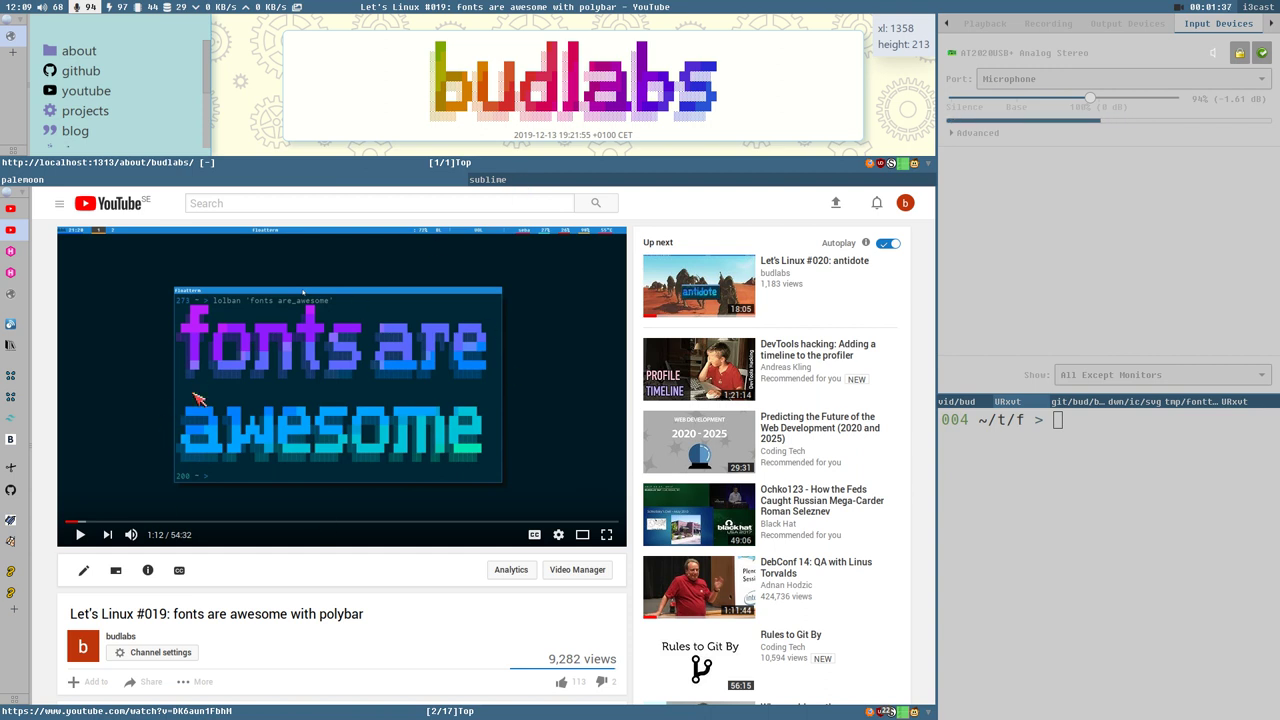
Step: Show the static/fonts folder and select each glyphicons-halflings, Hack-Regular and FSEX300.ttf file in turn
click(1077, 404)
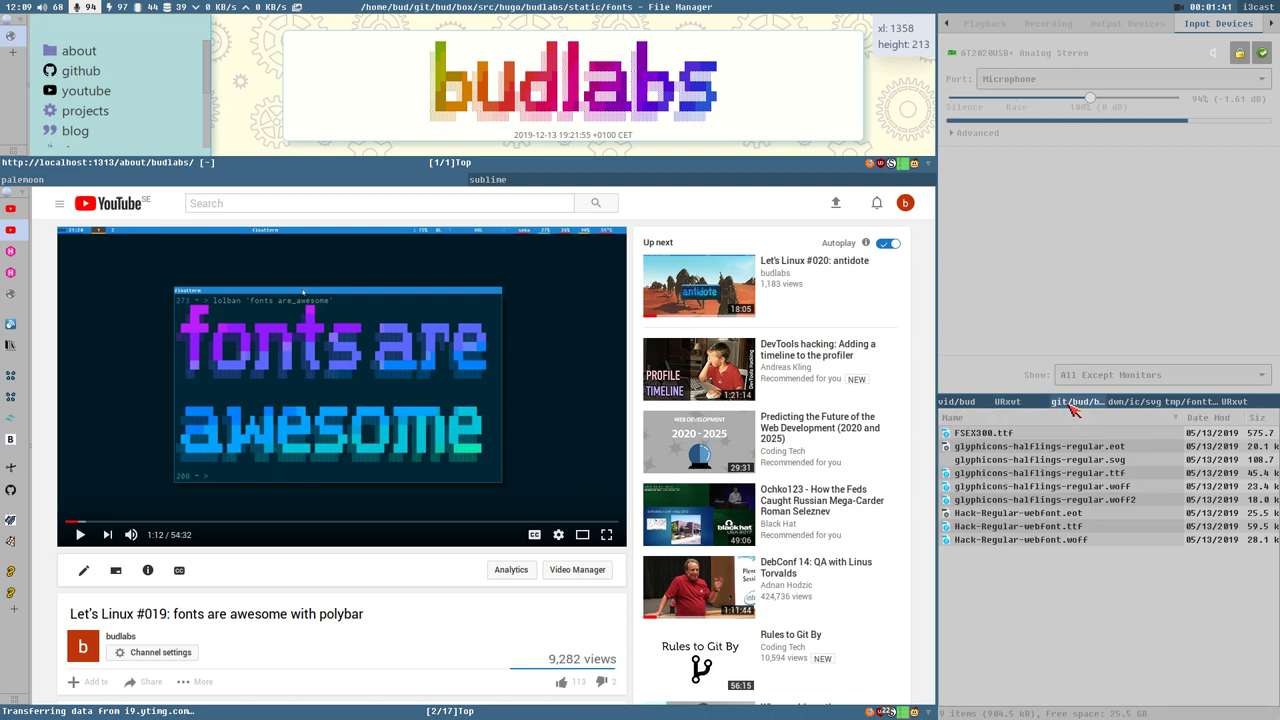
click(1033, 447)
click(1031, 488)
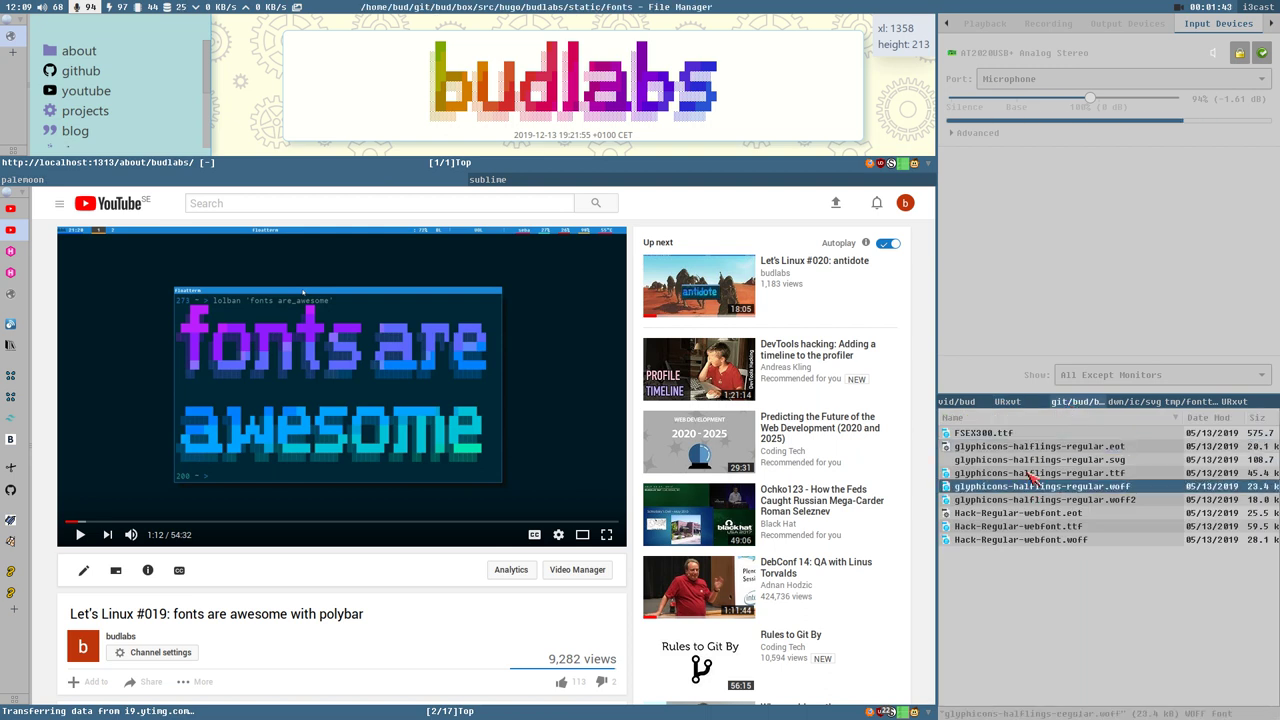
click(1035, 461)
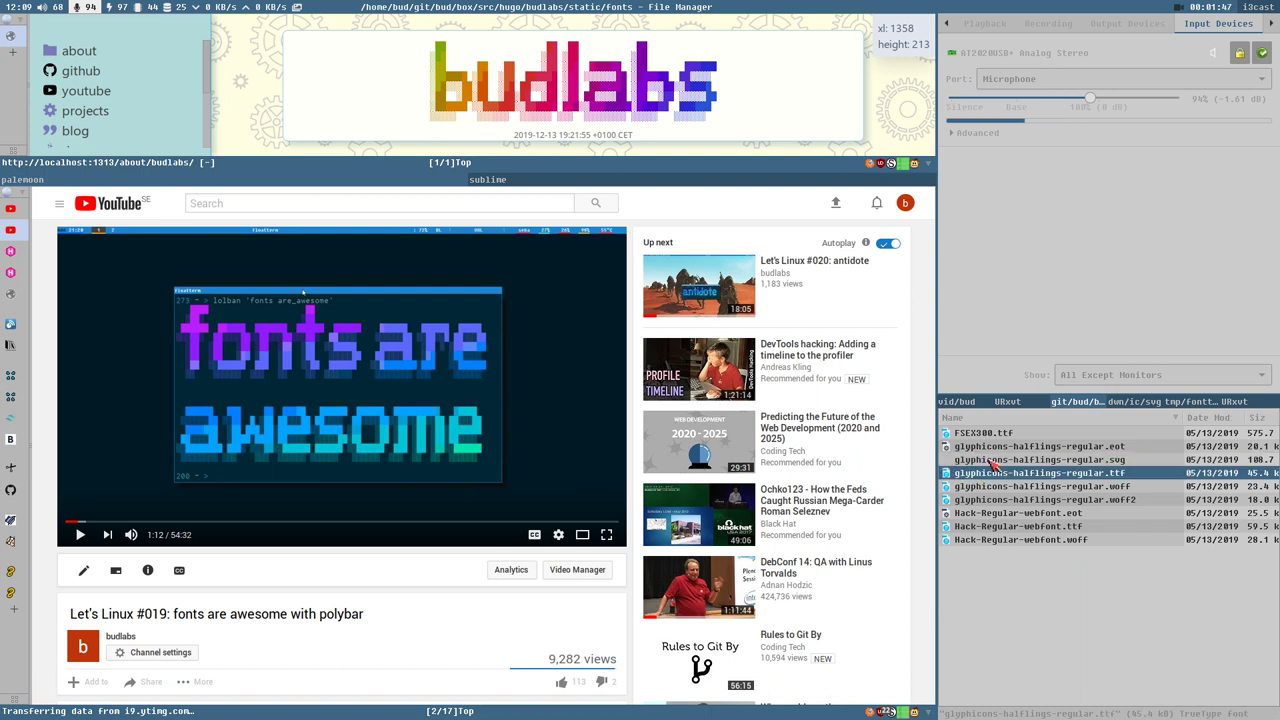
click(986, 474)
click(1112, 487)
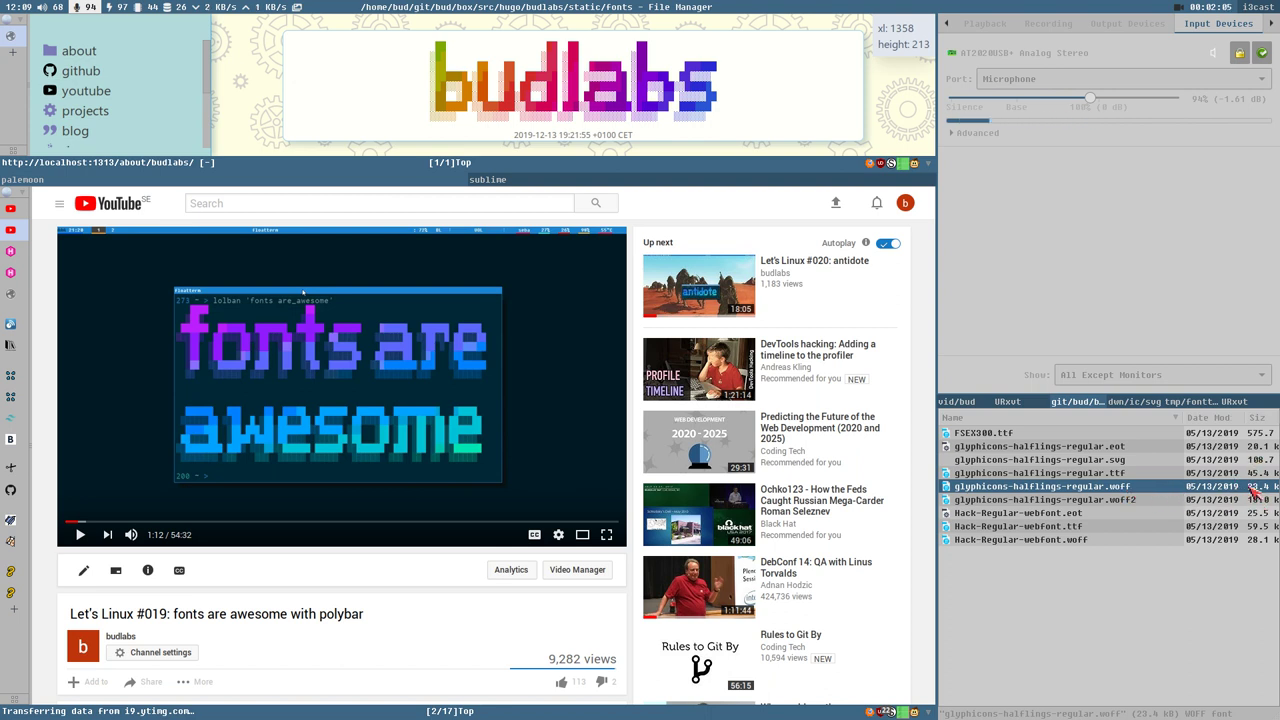
click(1119, 507)
click(1124, 499)
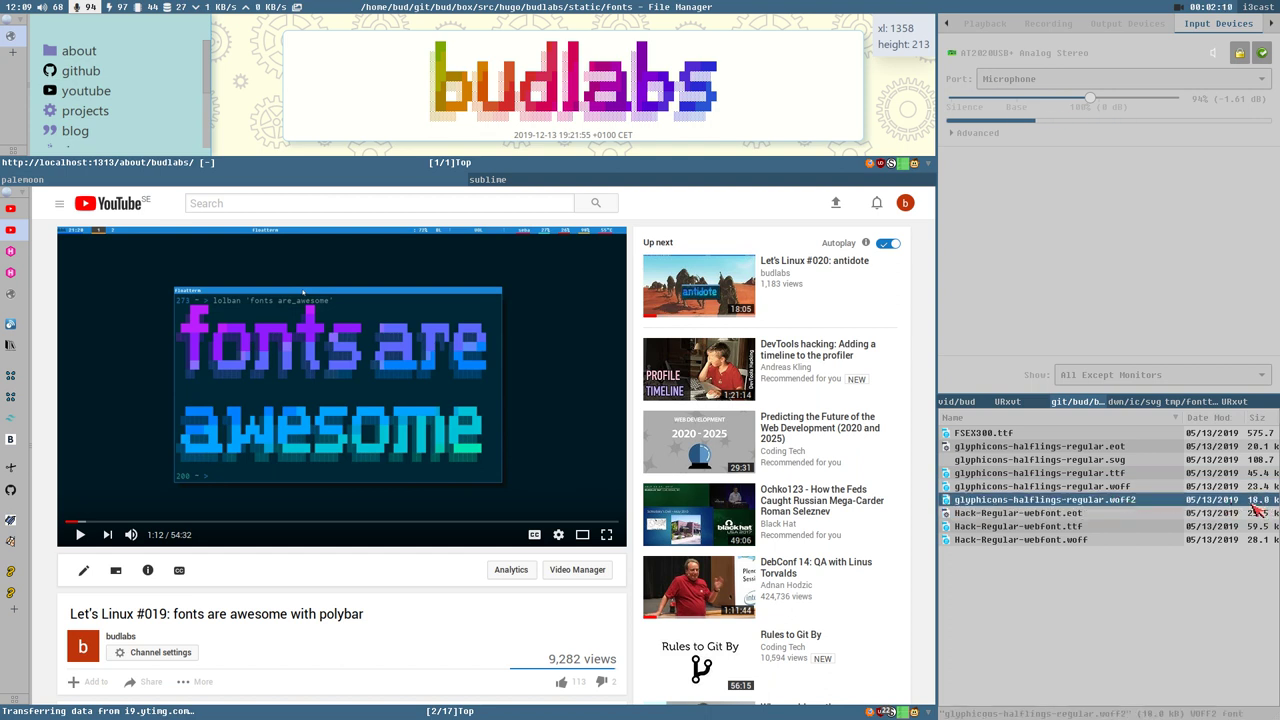
click(1127, 474)
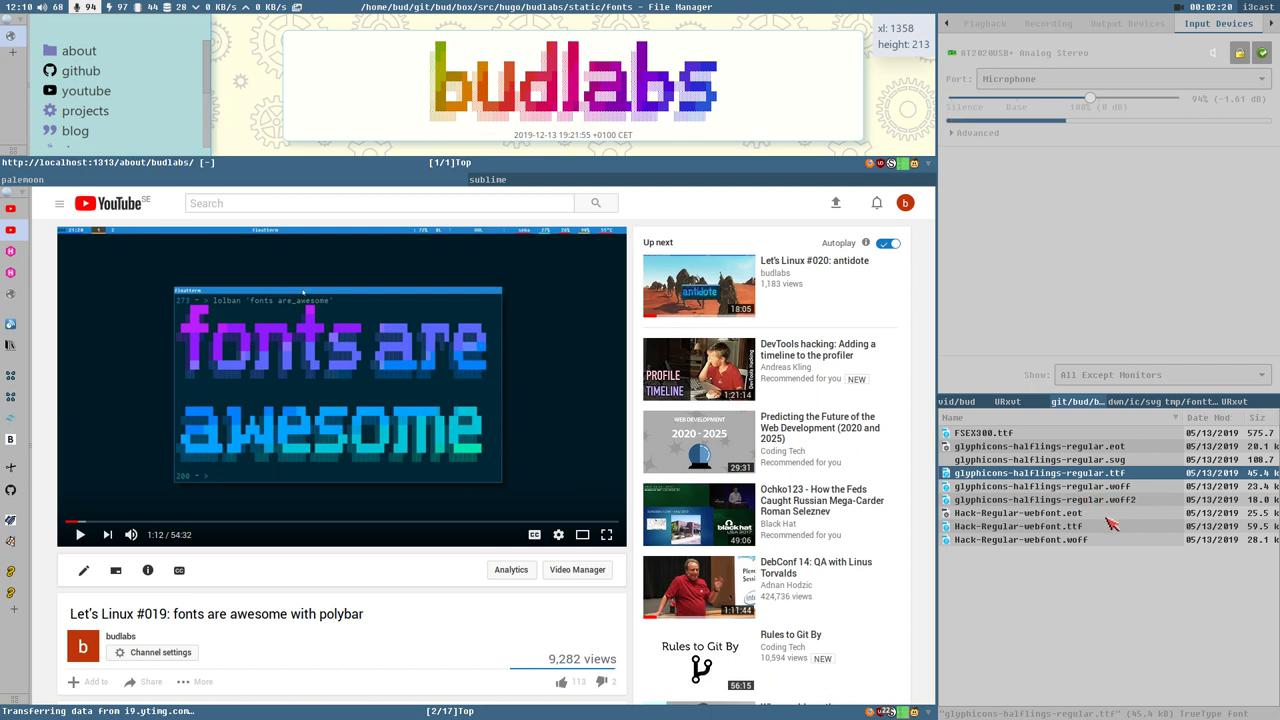
click(1104, 513)
click(1097, 527)
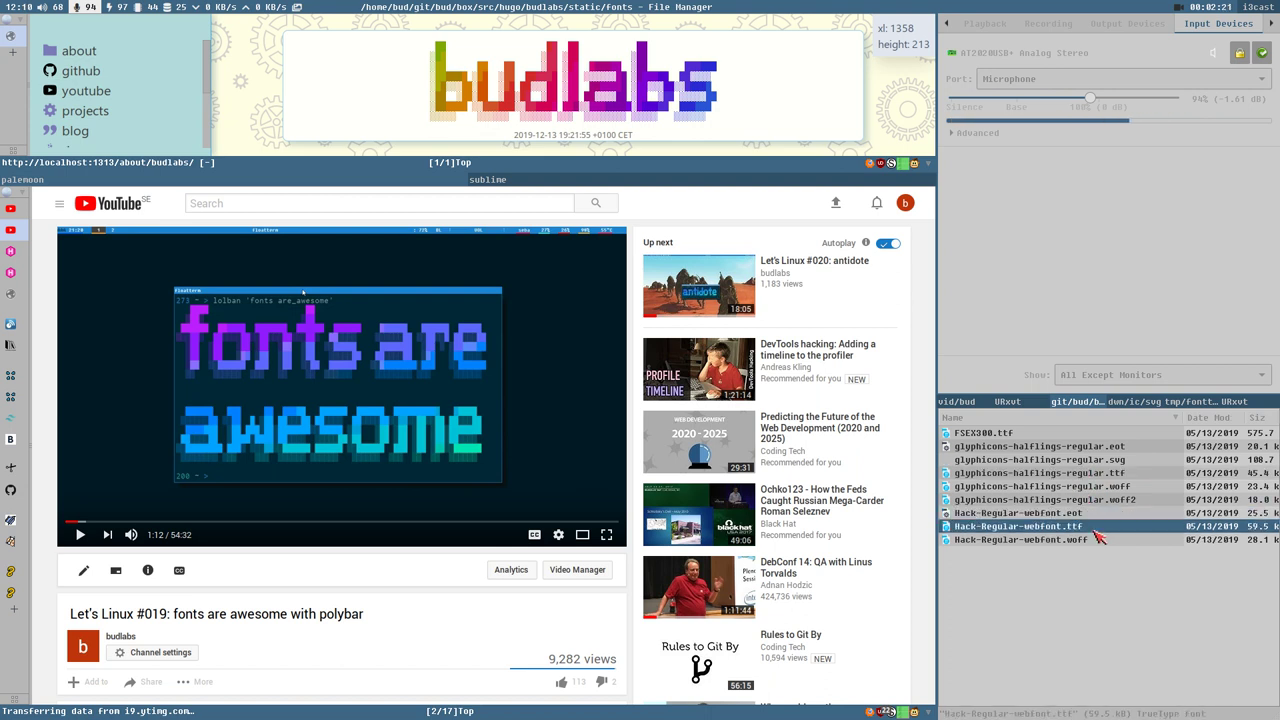
click(1063, 538)
click(1064, 527)
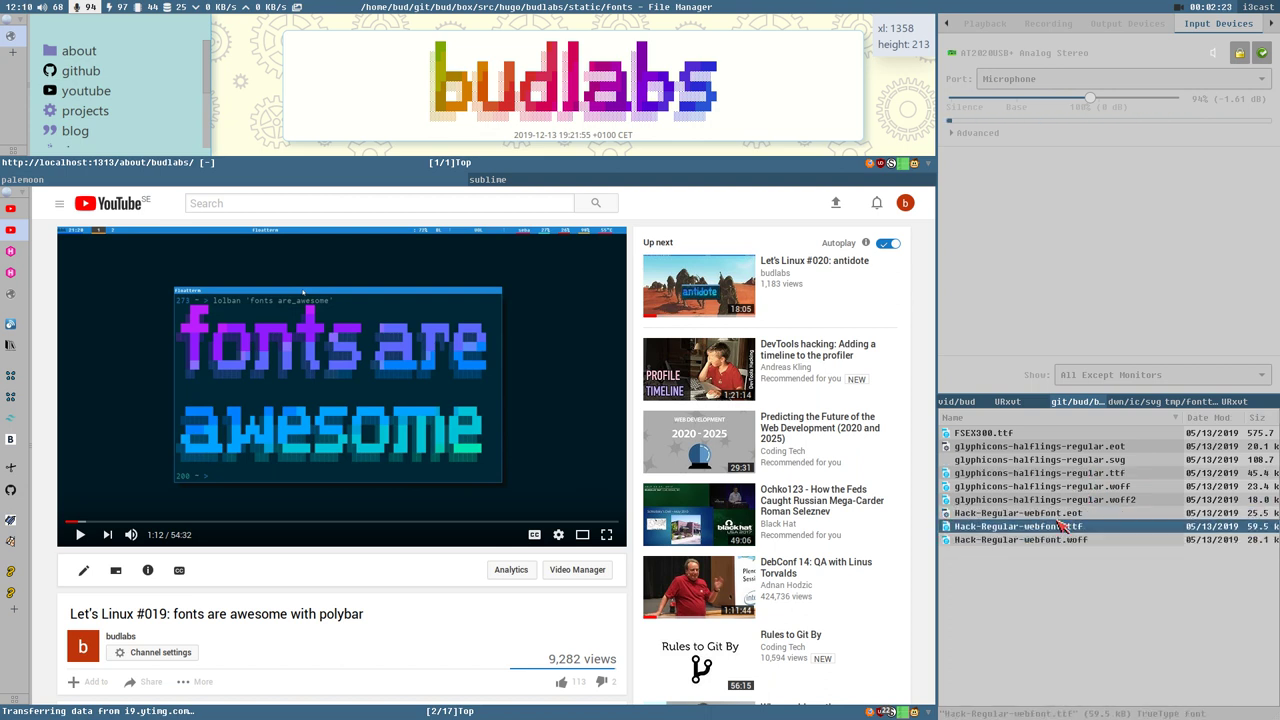
click(1006, 434)
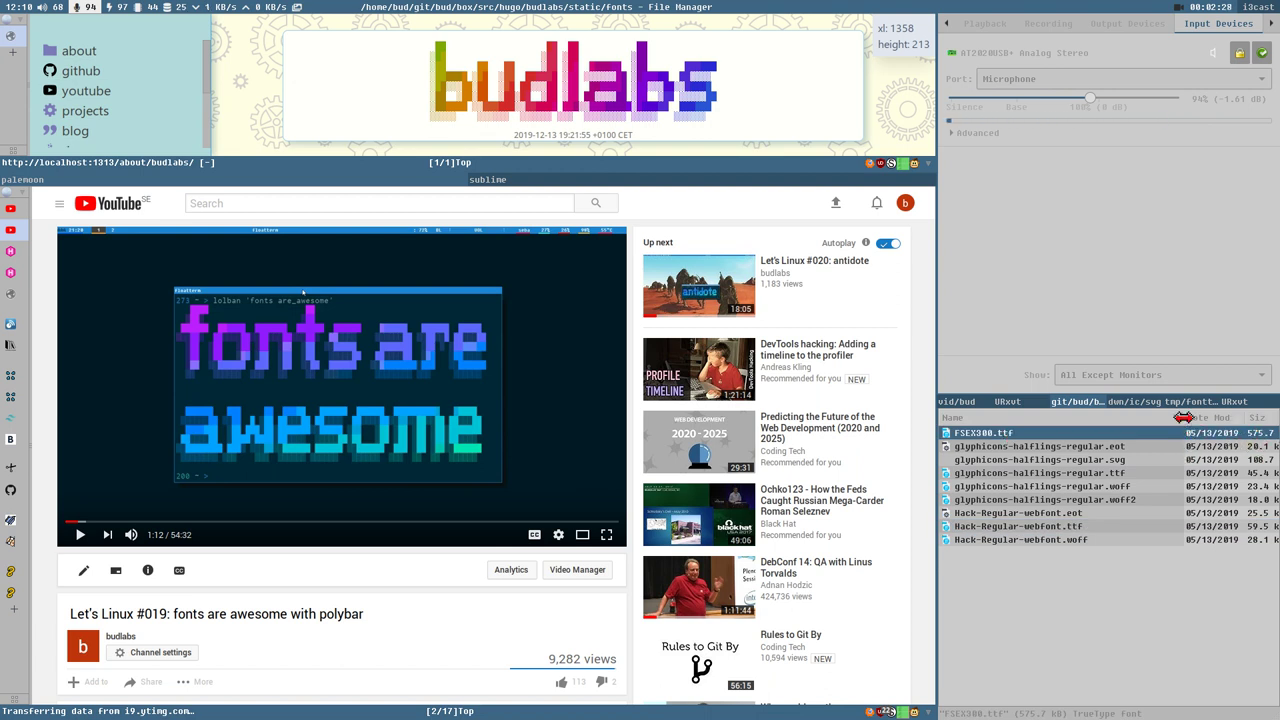
Step: Narrow the Name column so every font file's size shows in full
drag(1184, 417, 1164, 417)
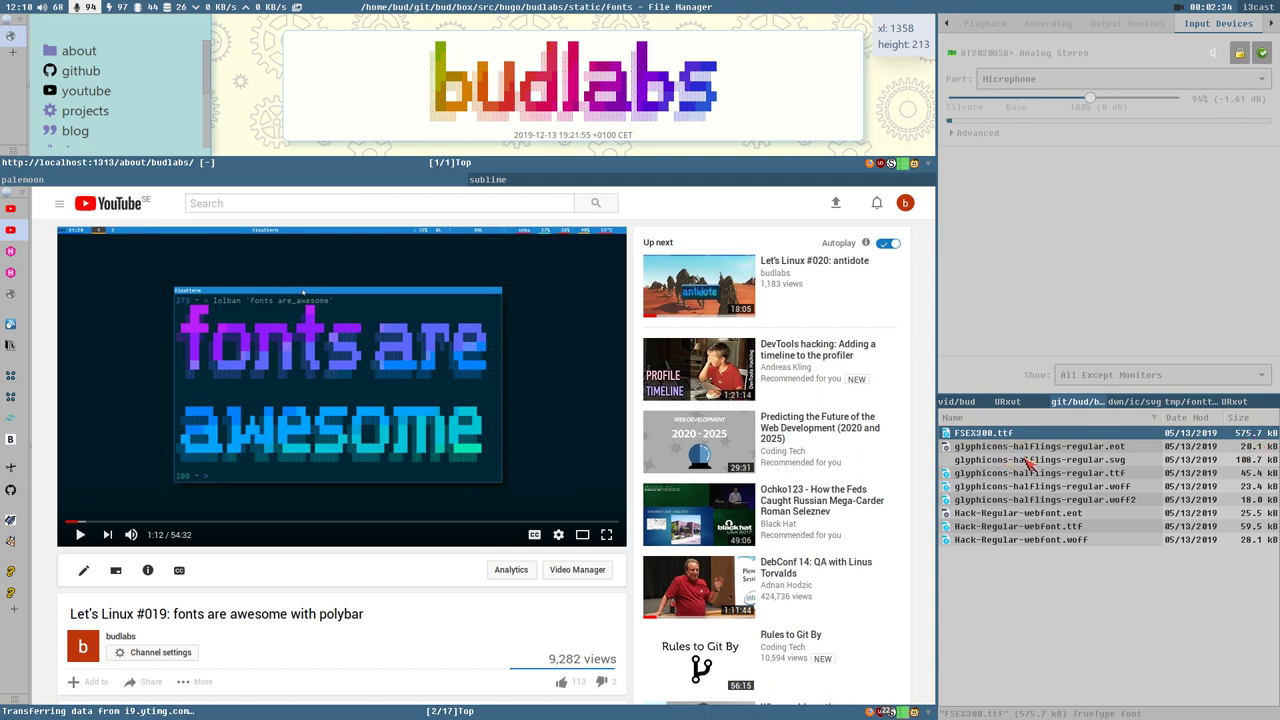
click(1078, 474)
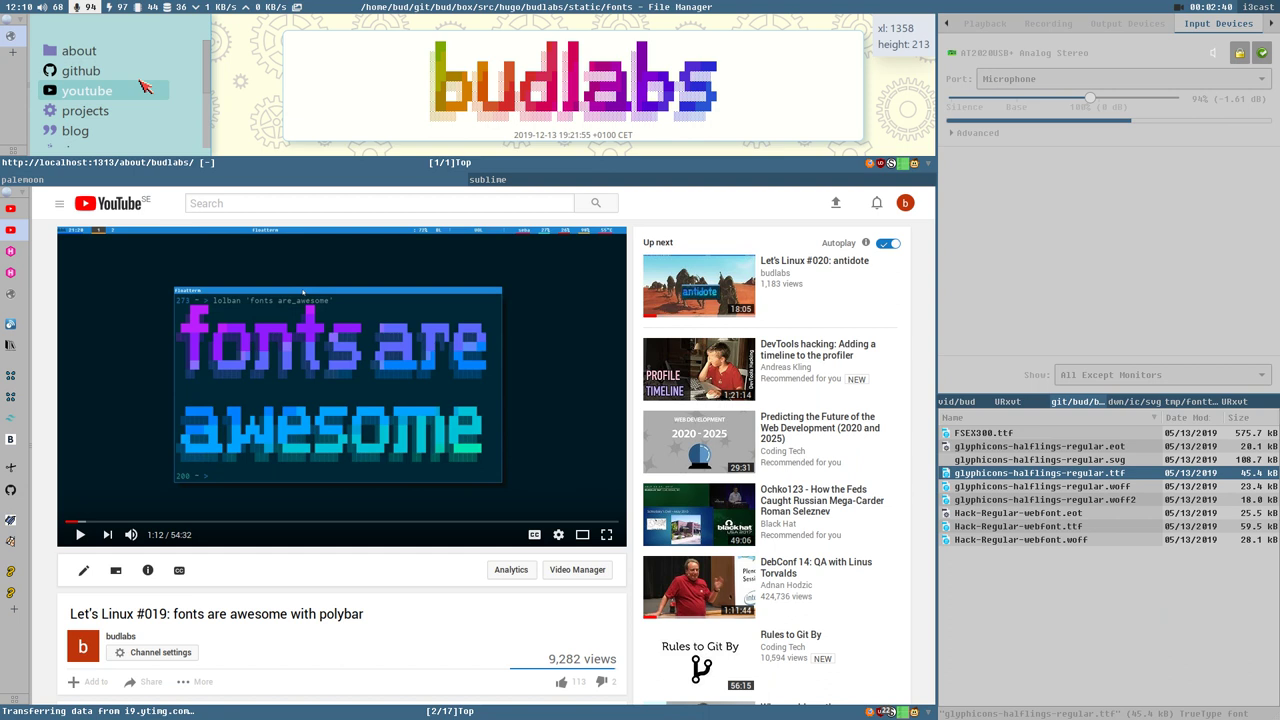
scroll(147, 89, up, 1)
scroll(147, 89, down, 1)
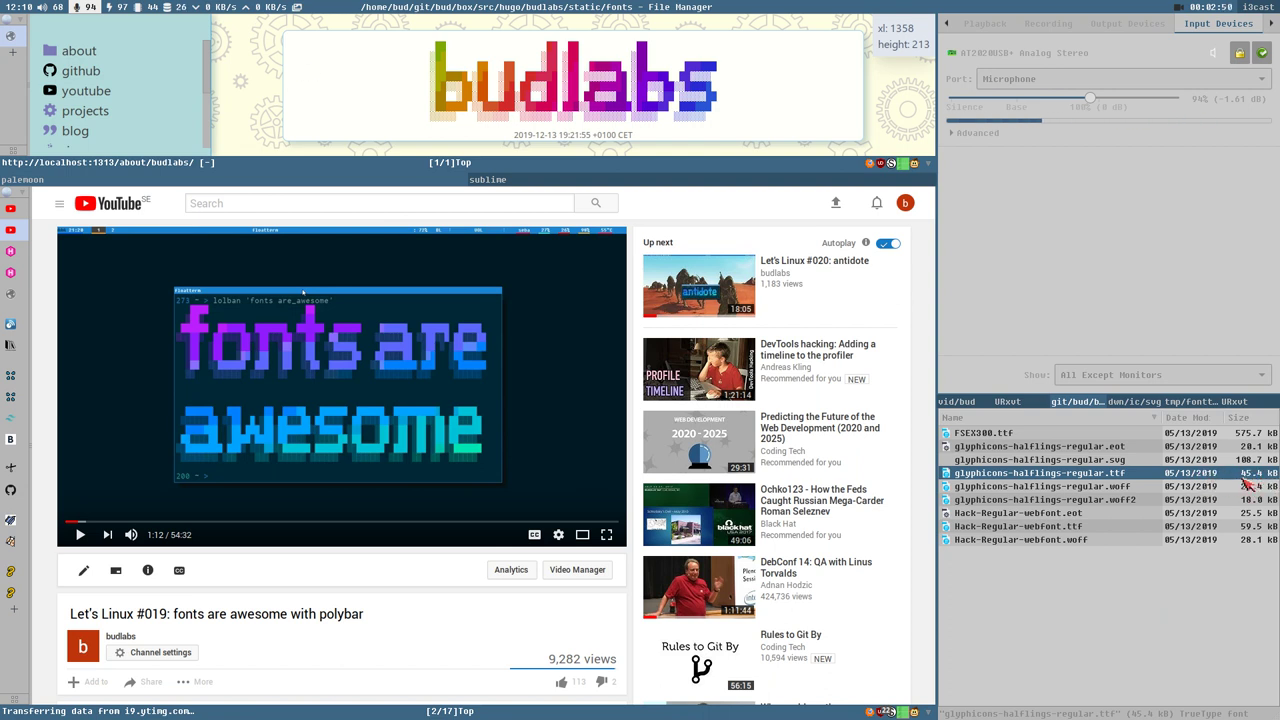
scroll(105, 55, down, 3)
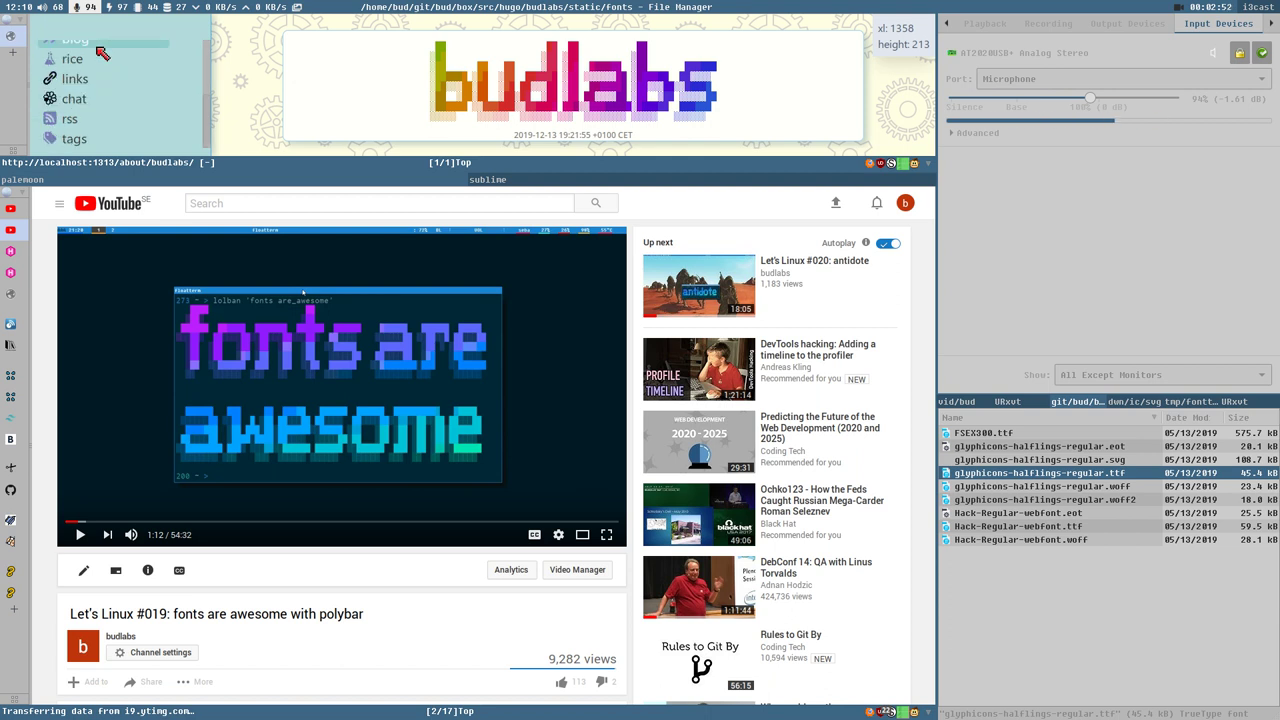
scroll(90, 95, up, 3)
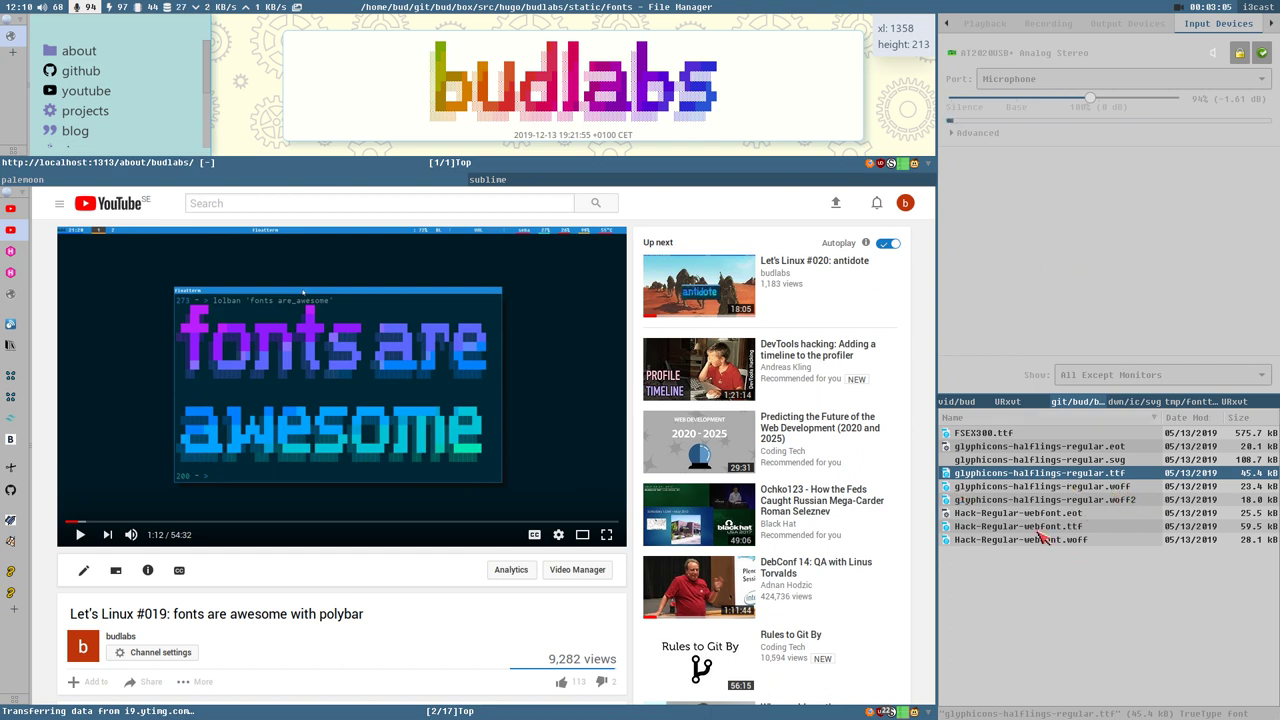
click(10, 470)
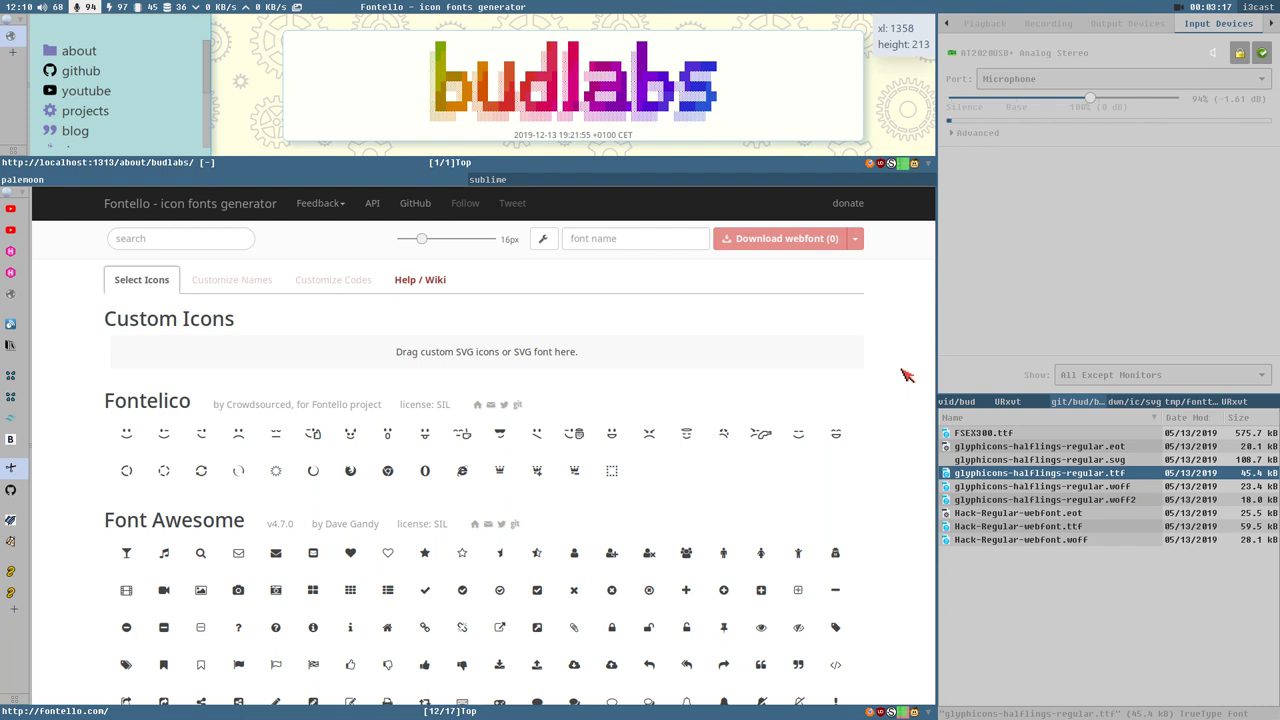
scroll(876, 414, down, 2)
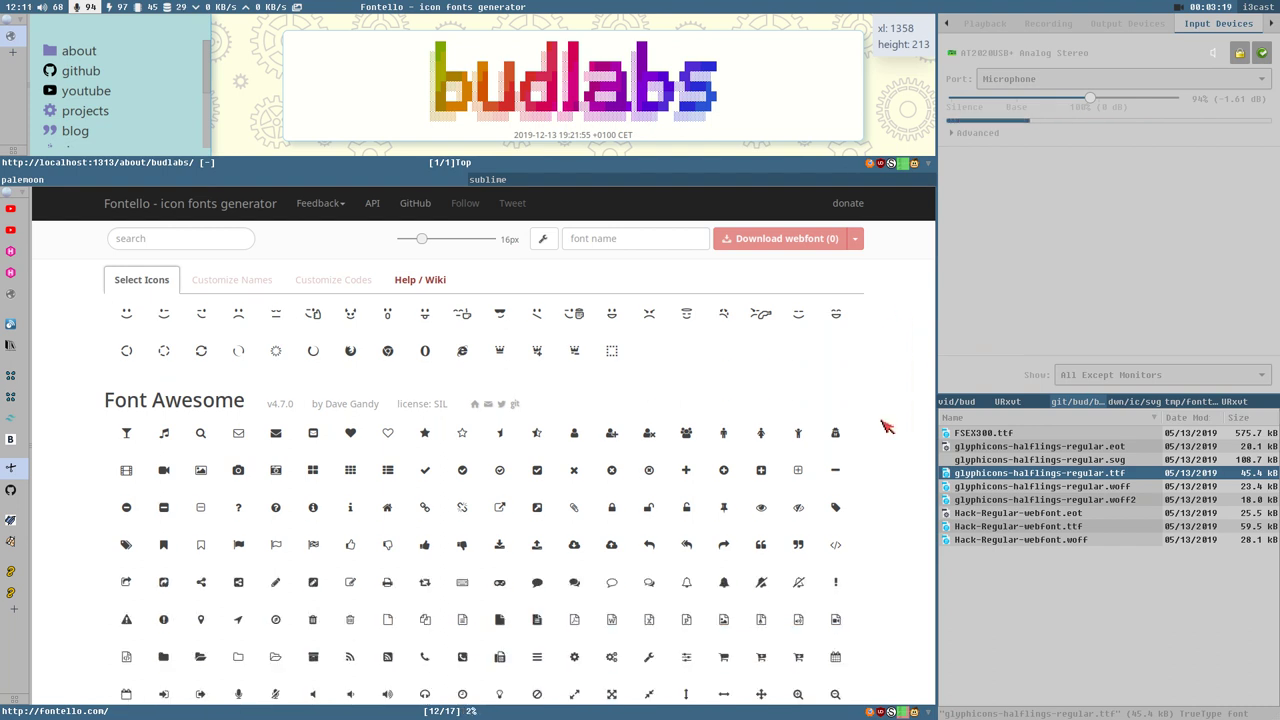
scroll(860, 400, up, 2)
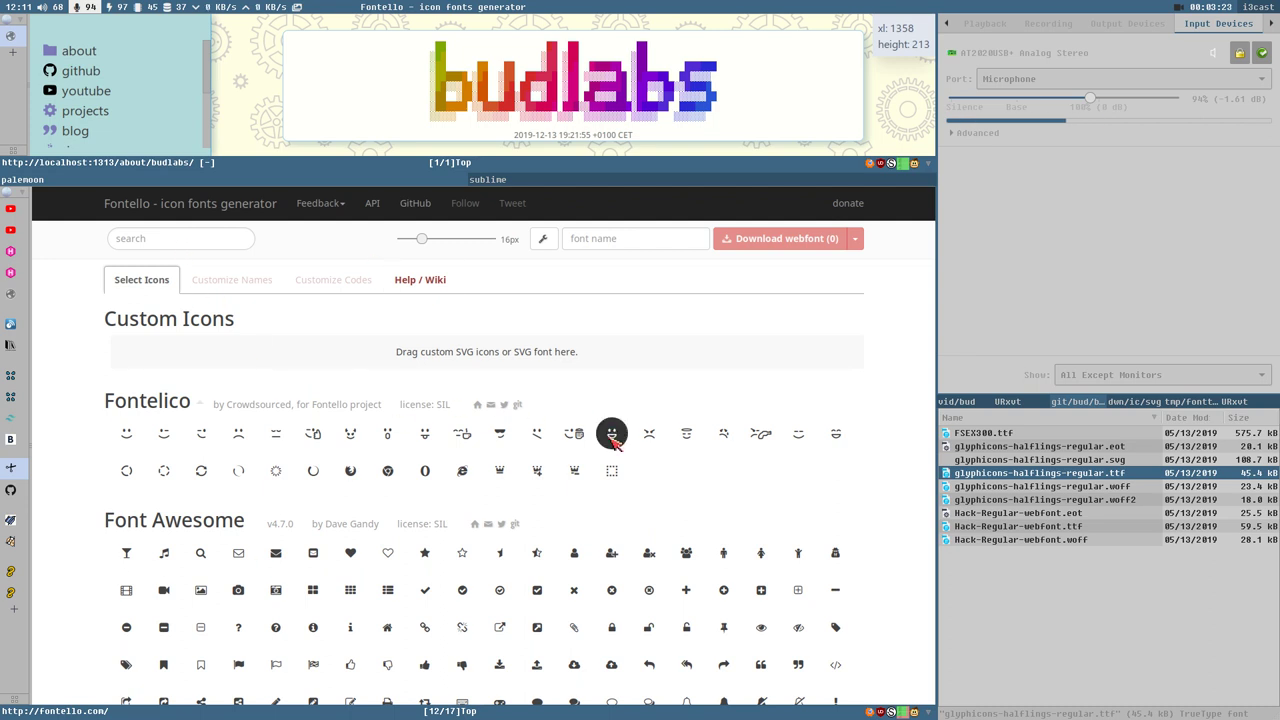
scroll(590, 445, down, 1)
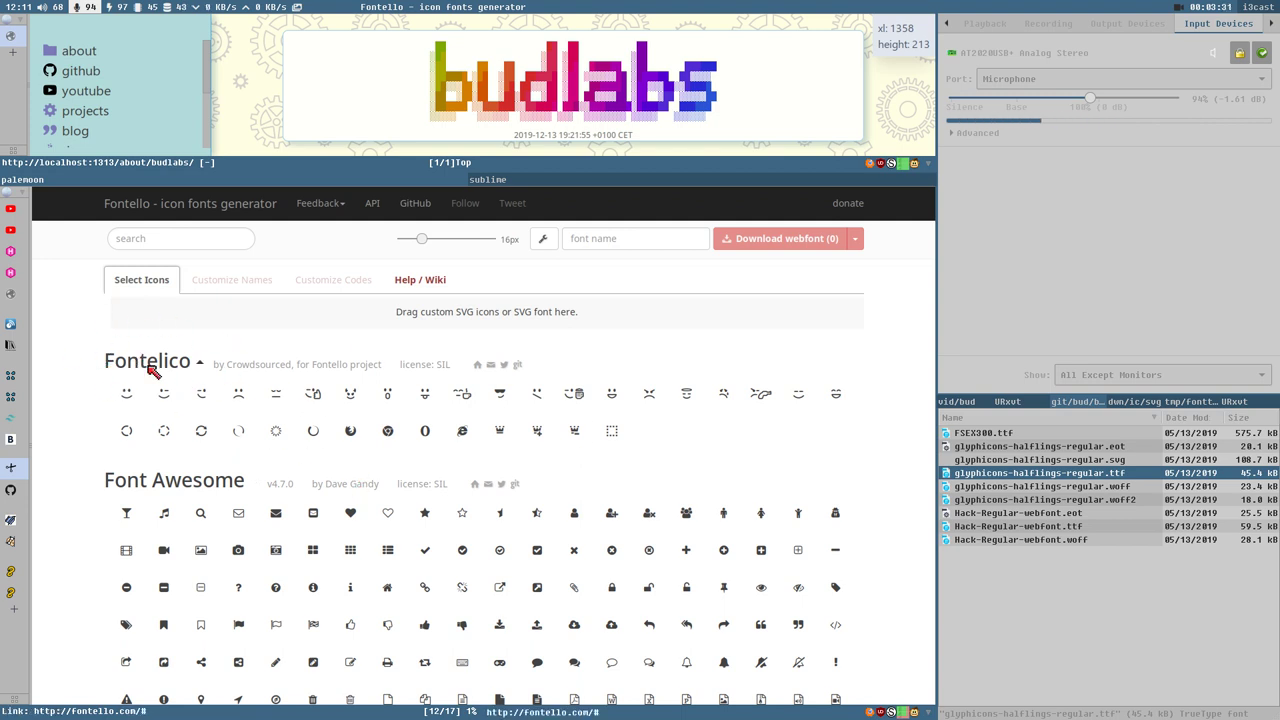
scroll(157, 371, down, 1)
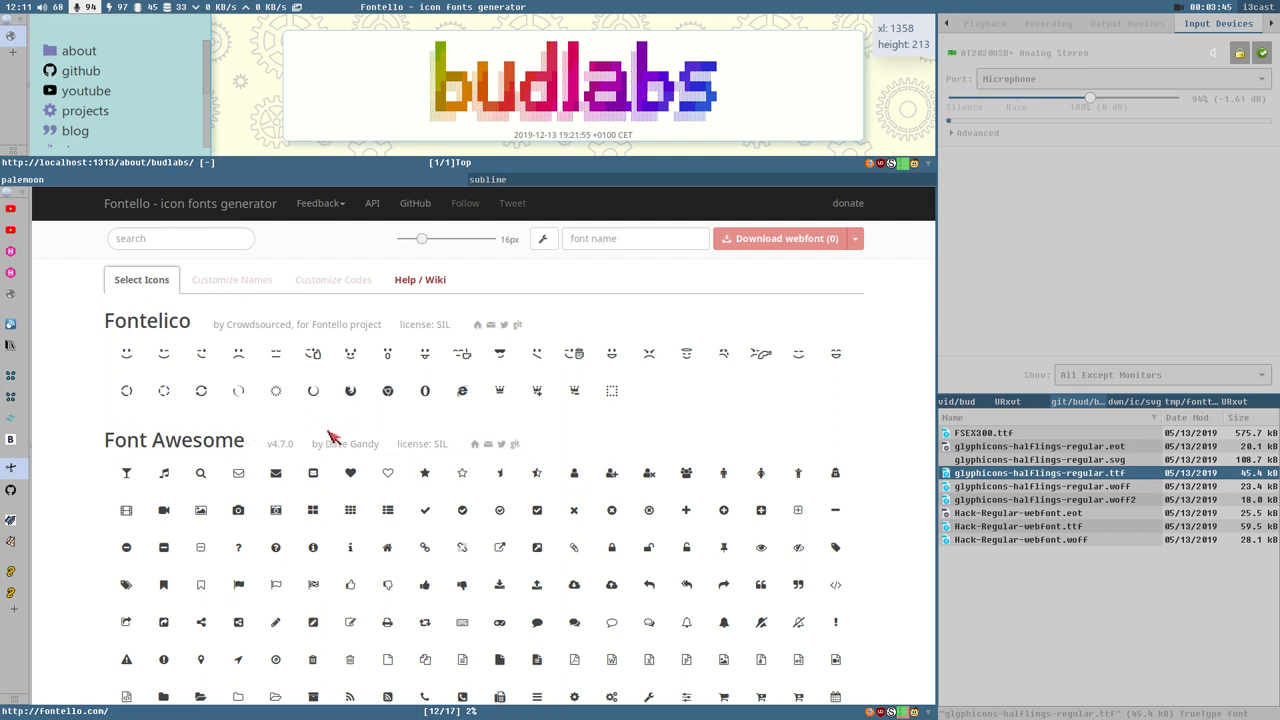
scroll(330, 437, down, 3)
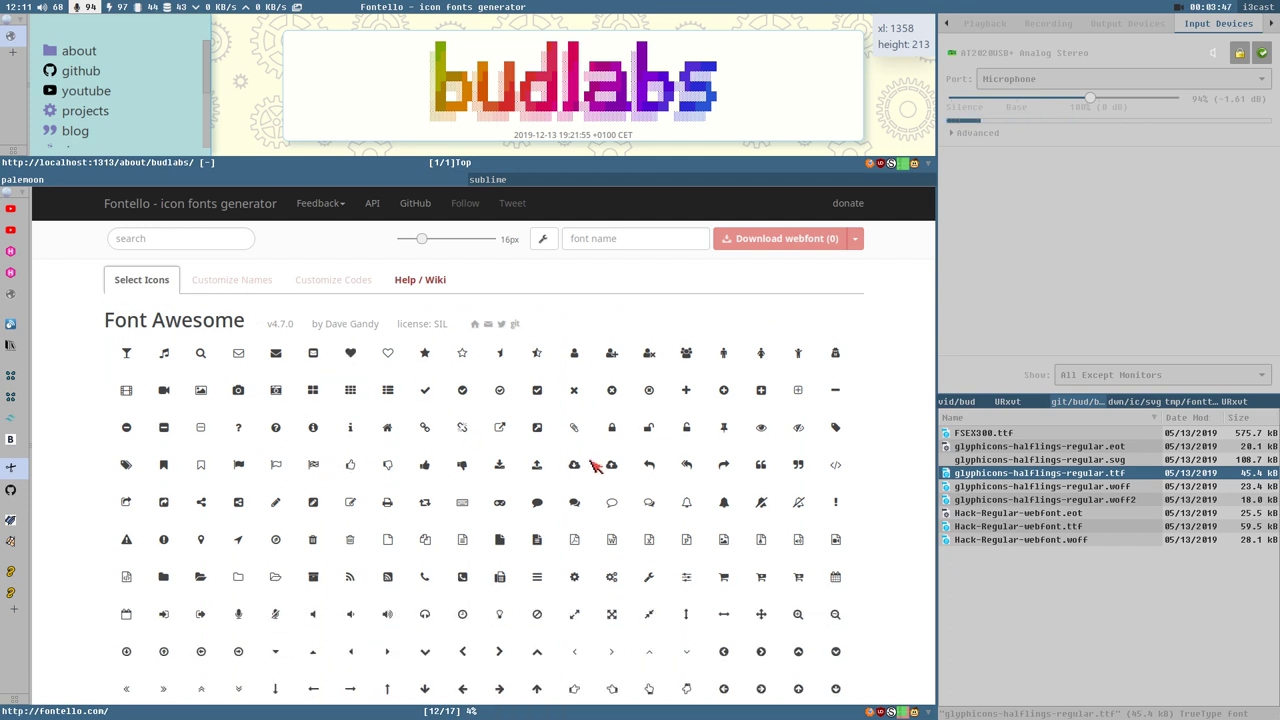
scroll(571, 457, down, 8)
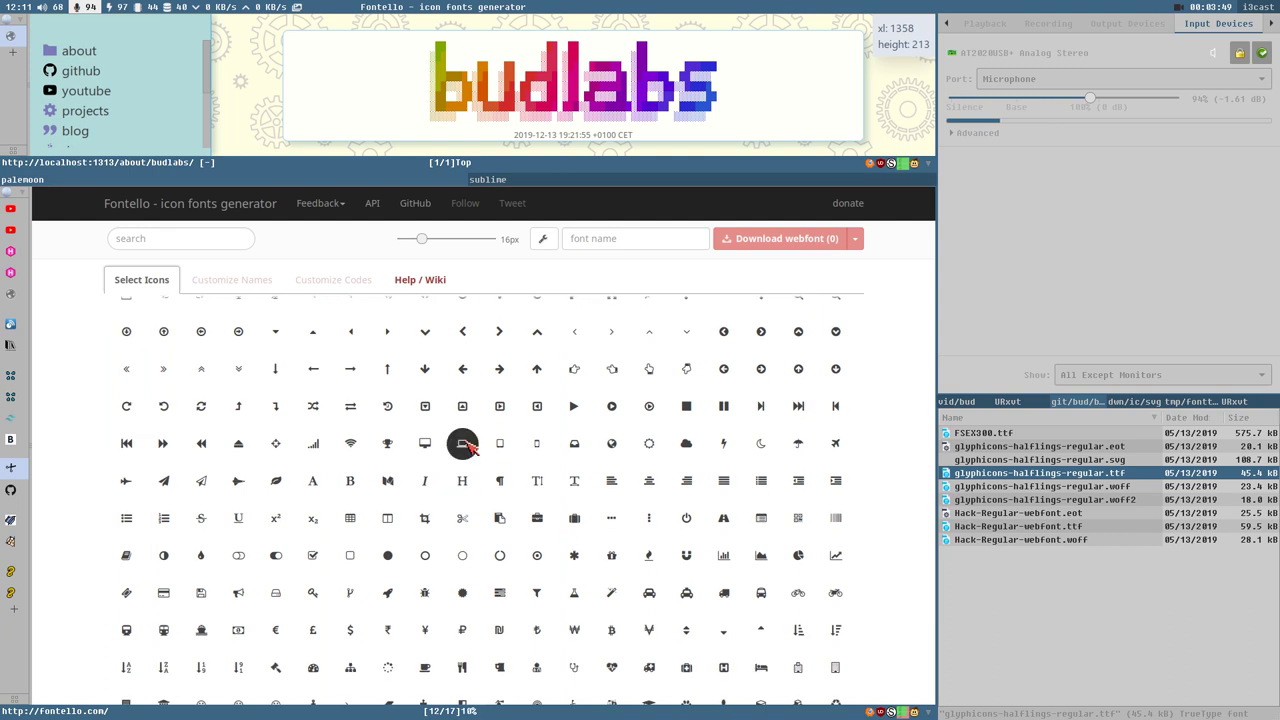
scroll(462, 440, up, 8)
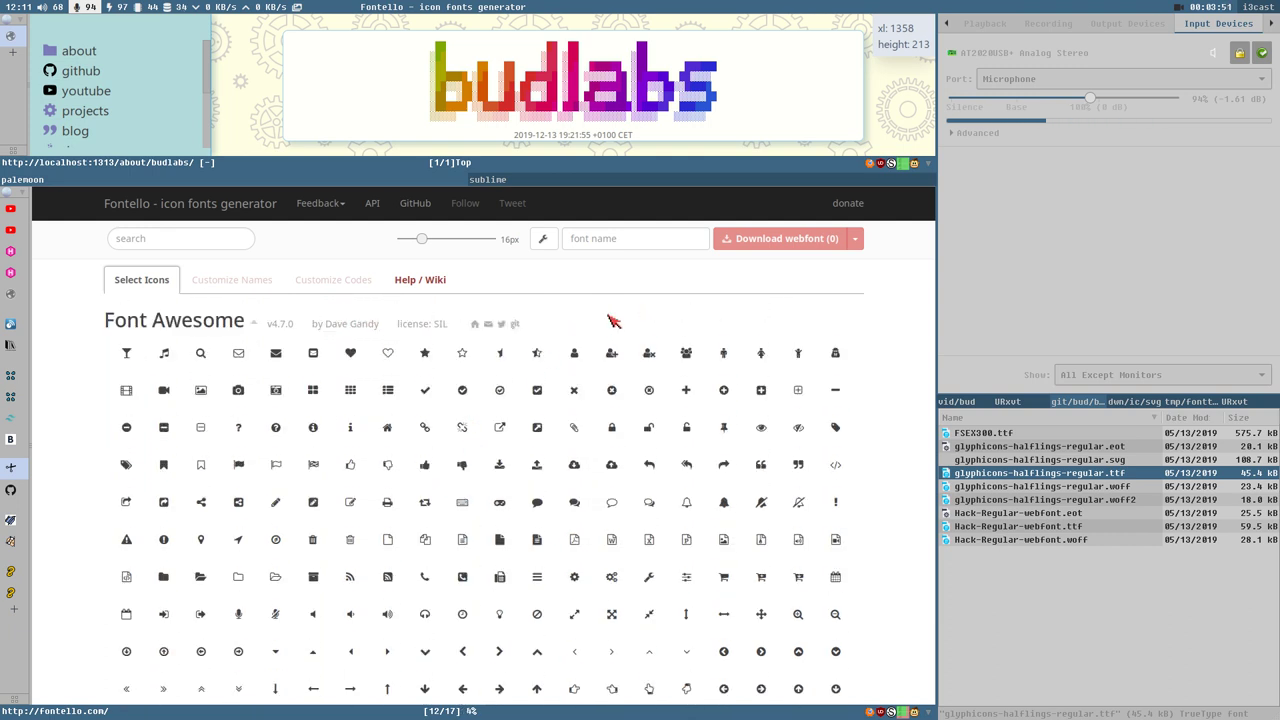
scroll(571, 425, down, 17)
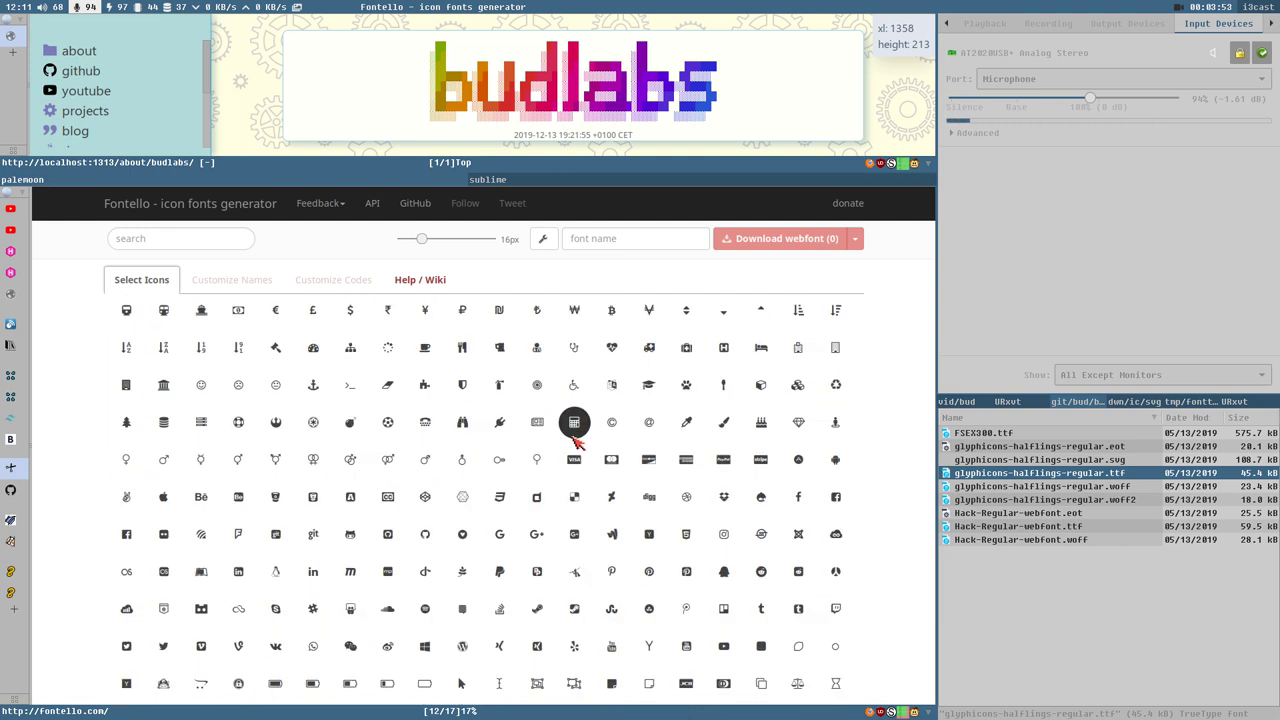
scroll(574, 437, down, 15)
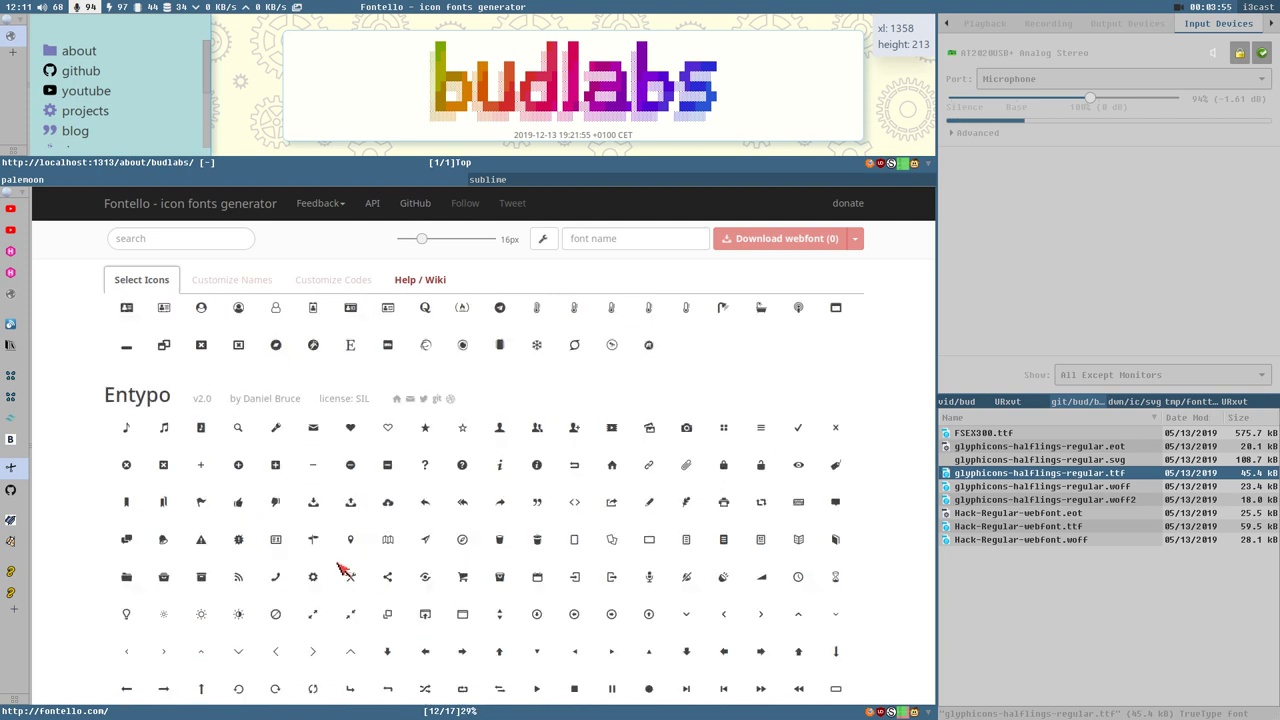
scroll(340, 568, down, 20)
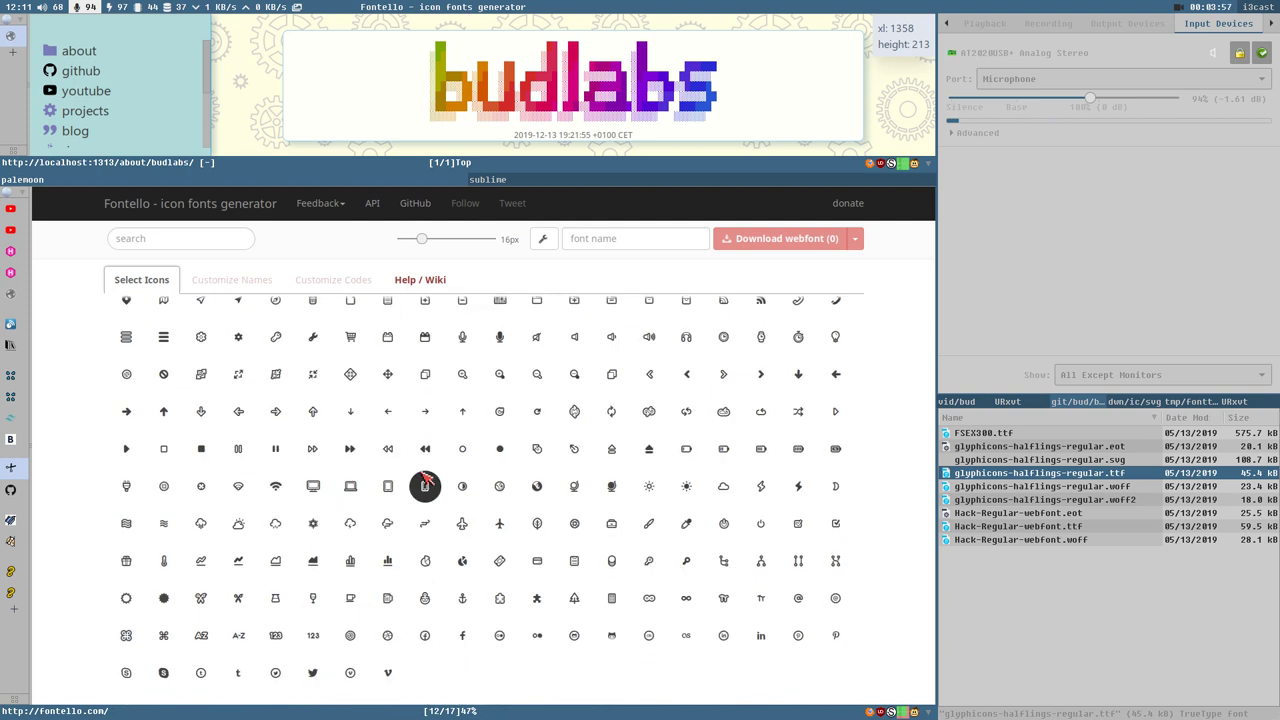
scroll(425, 481, down, 20)
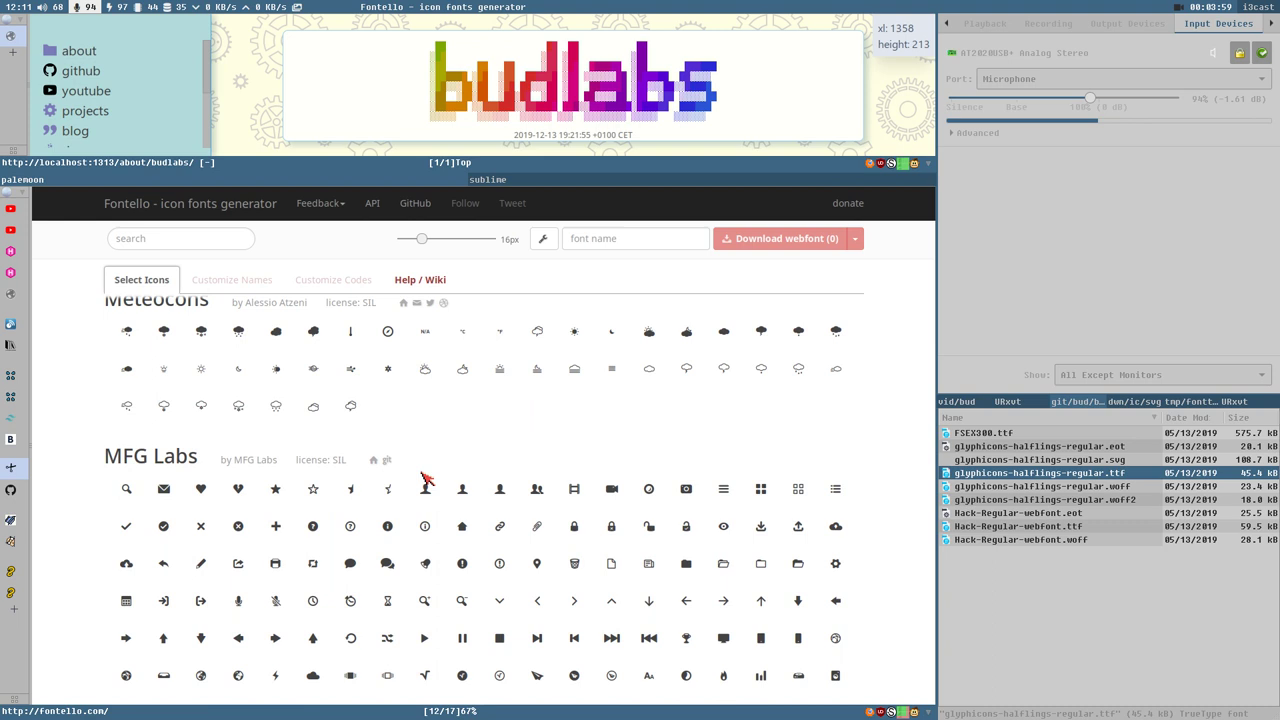
scroll(462, 472, down, 1)
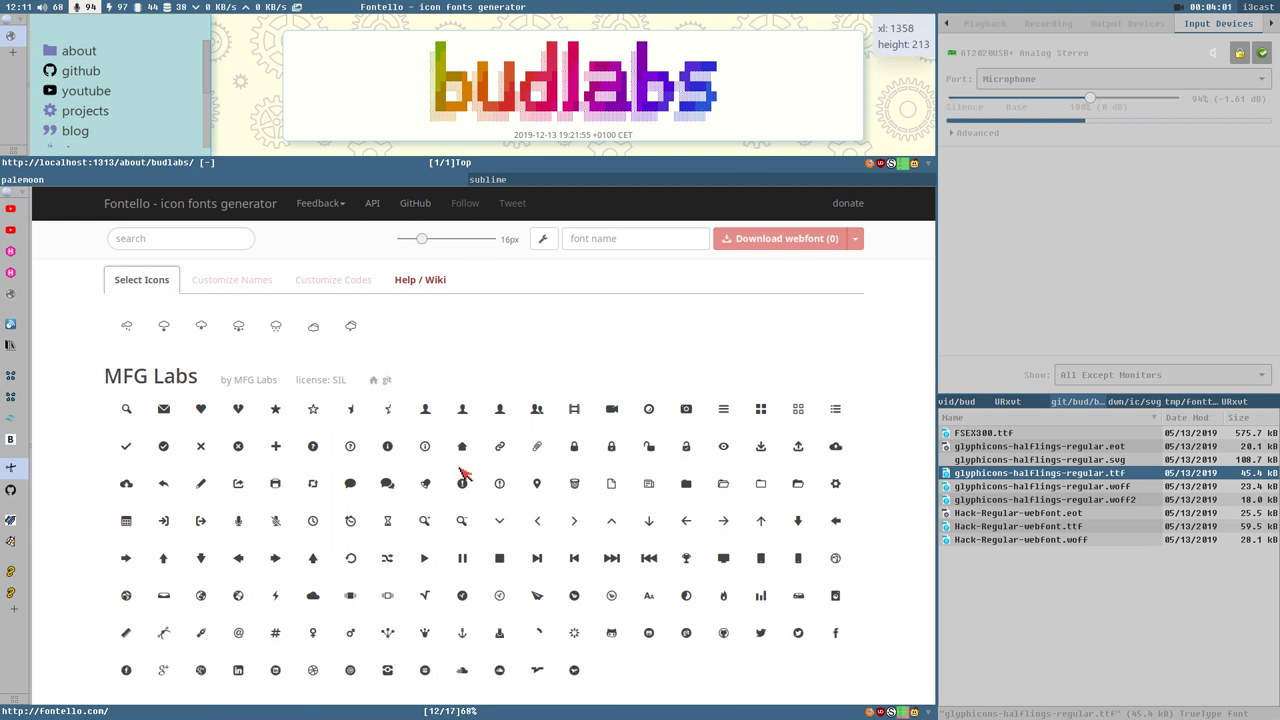
Step: Select two MFG Labs icons, a Meteocons cloud icon and a fourth icon
click(425, 490)
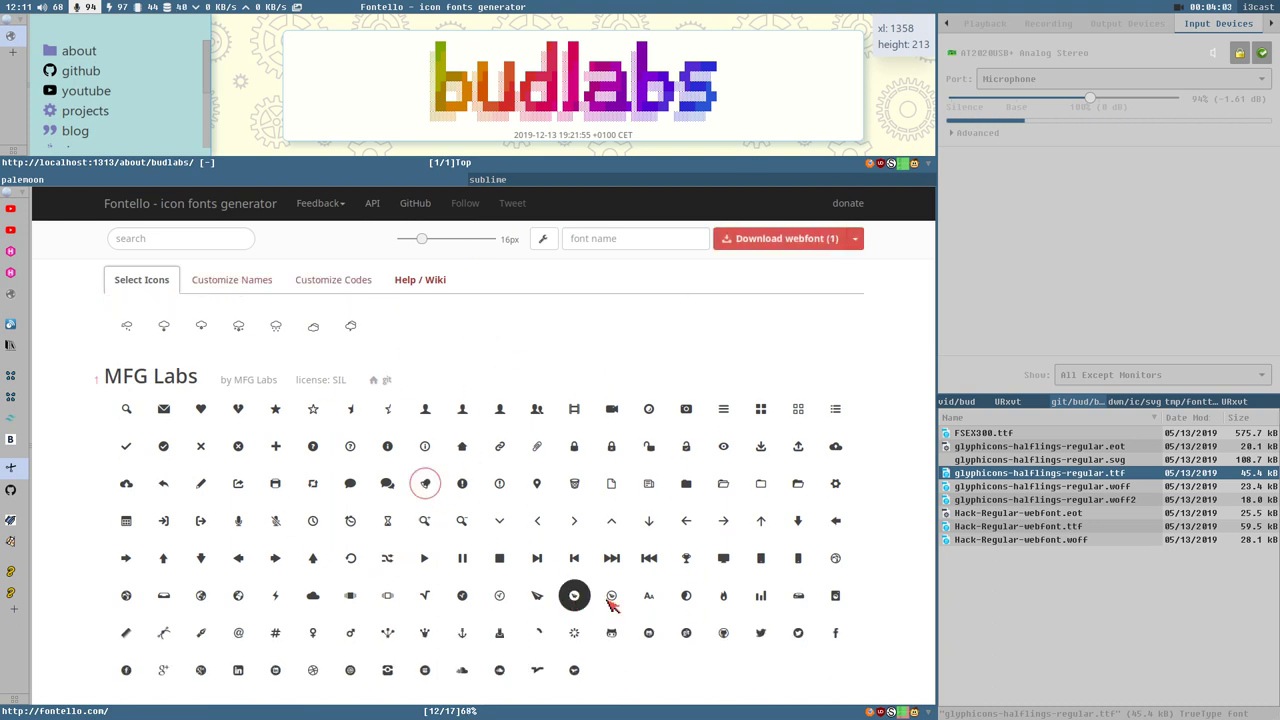
click(312, 595)
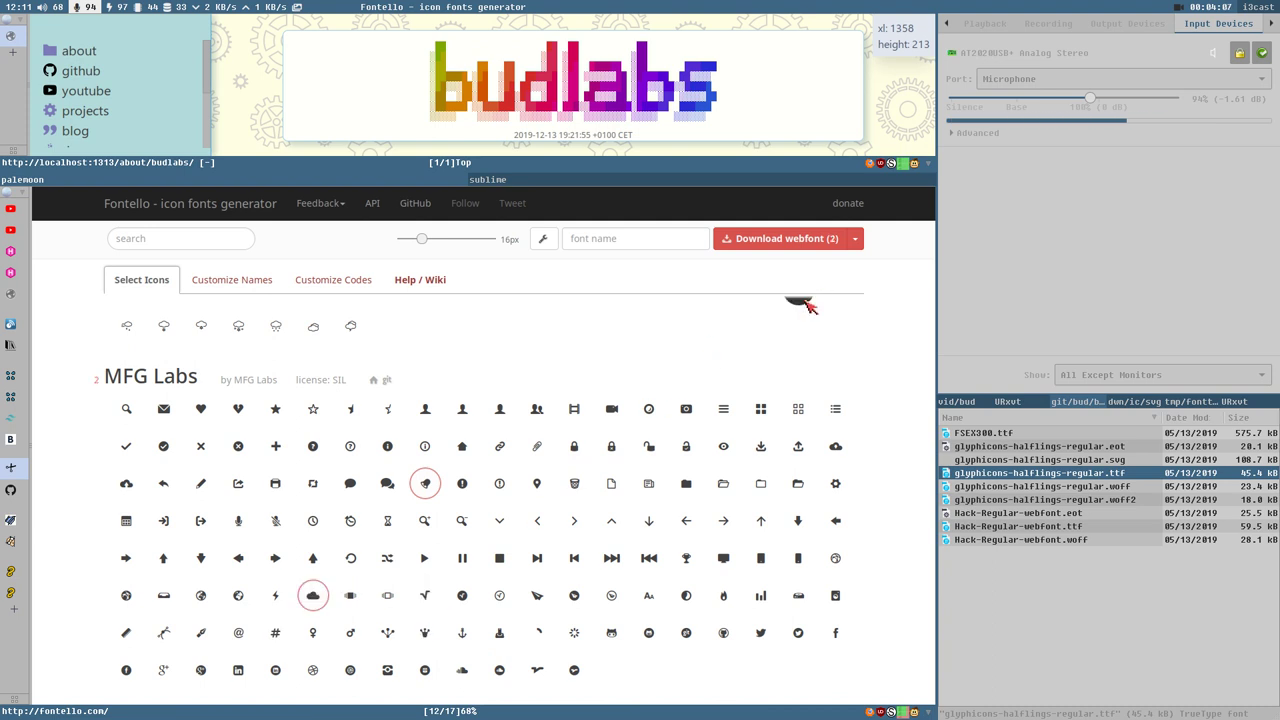
scroll(578, 620, up, 3)
scroll(578, 618, up, 1)
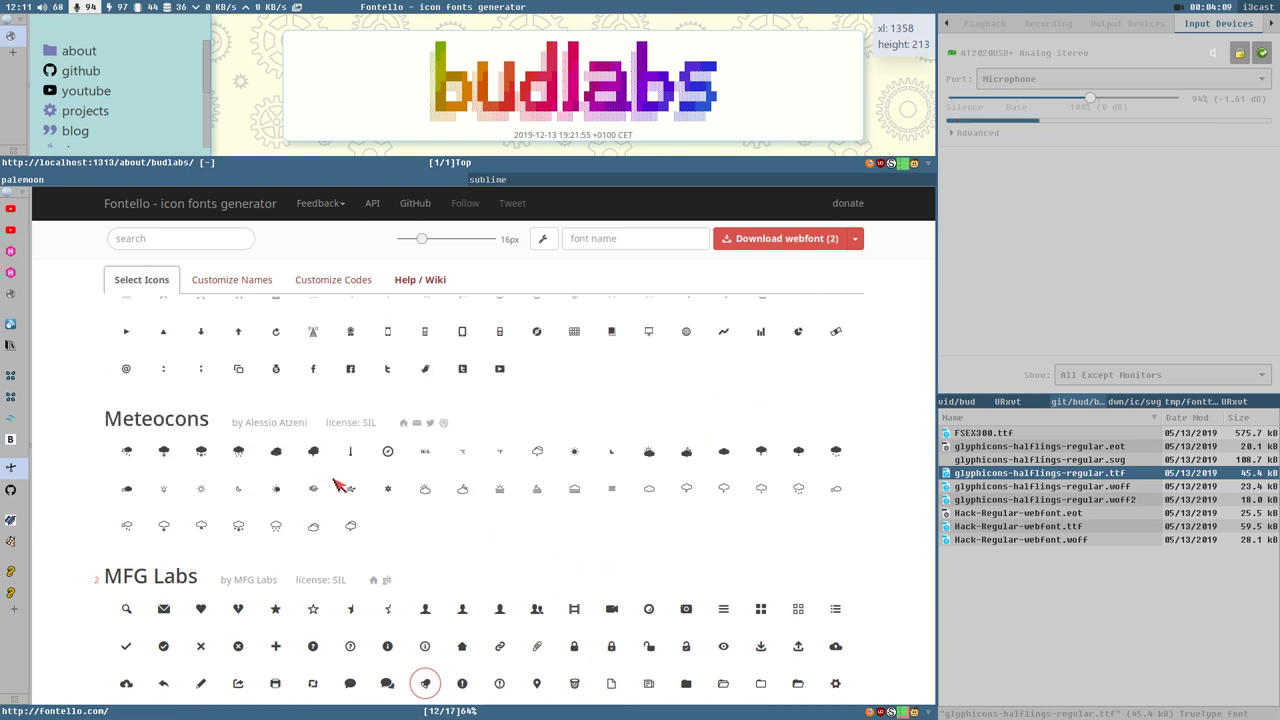
click(312, 451)
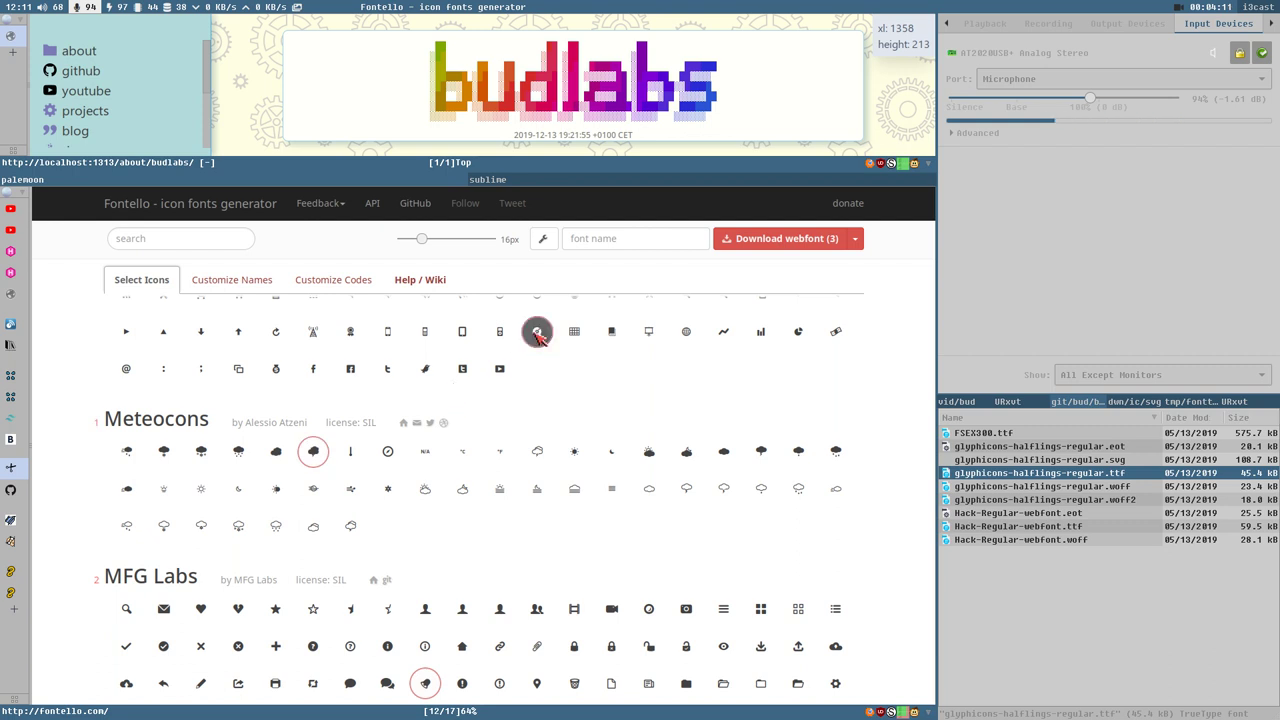
click(536, 333)
scroll(570, 380, up, 5)
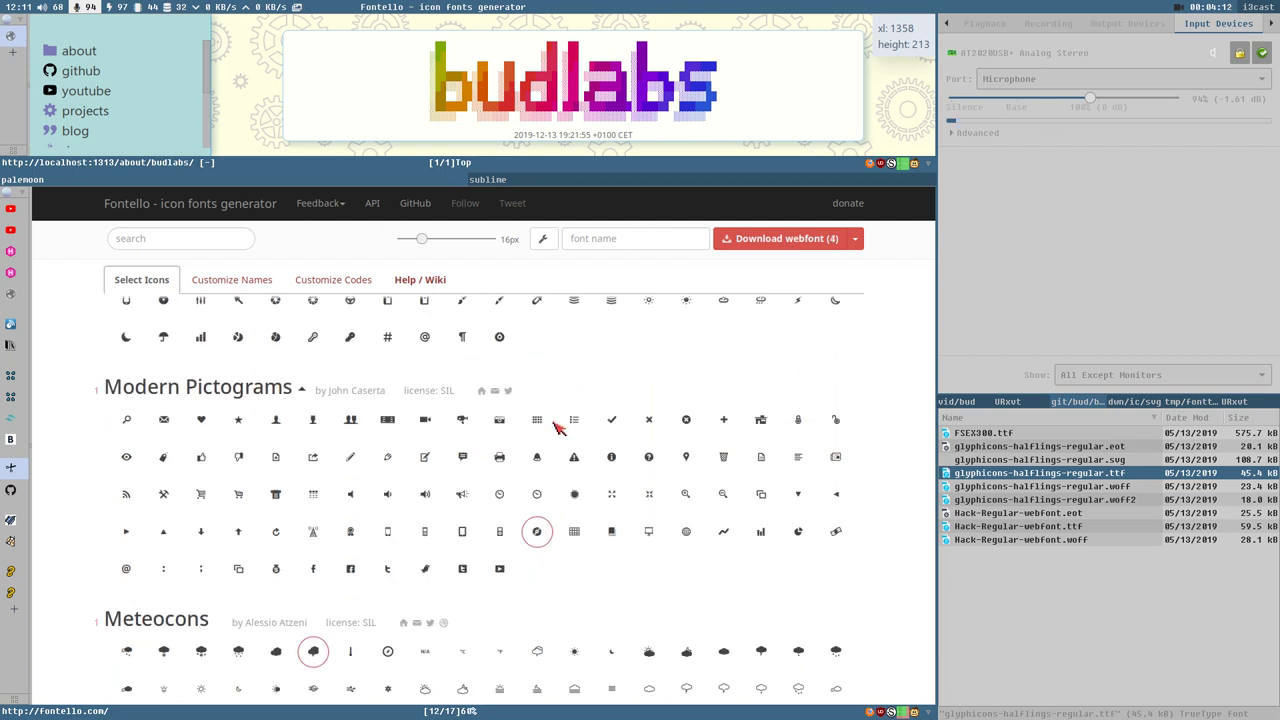
Step: Add four more icons, bringing the Download webfont count to 8
click(397, 313)
scroll(620, 408, up, 12)
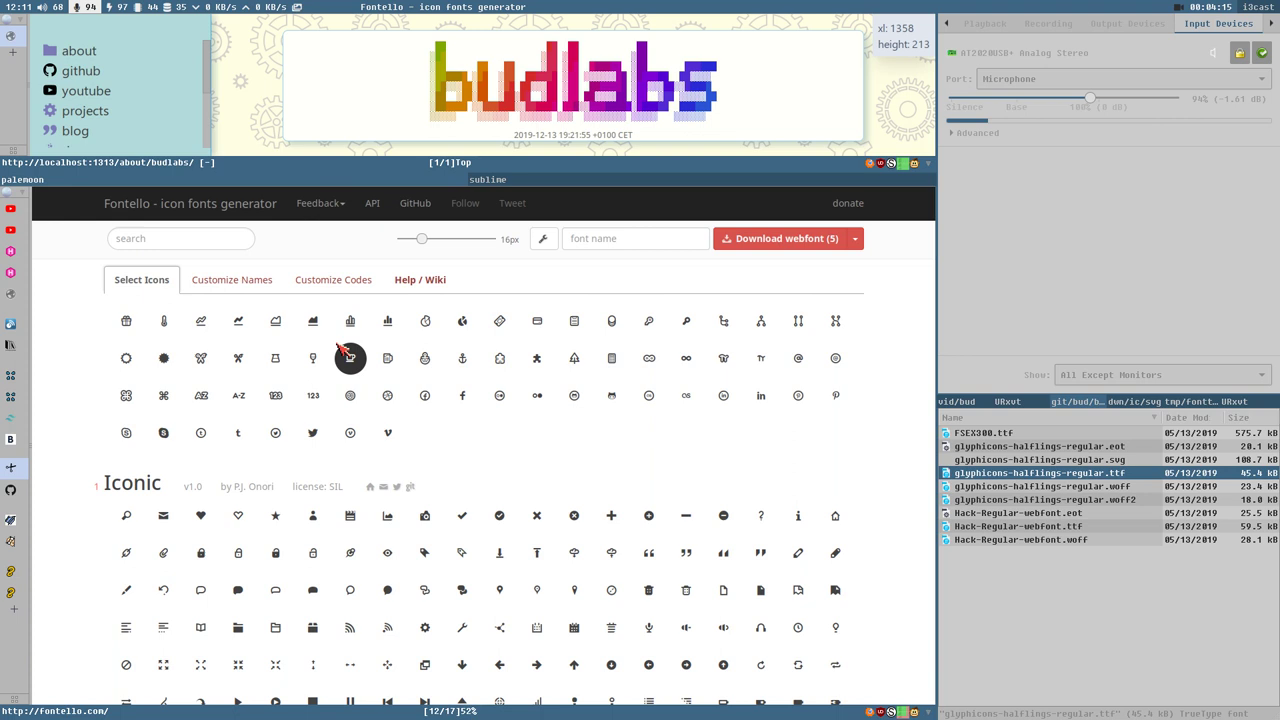
click(340, 335)
scroll(490, 430, up, 15)
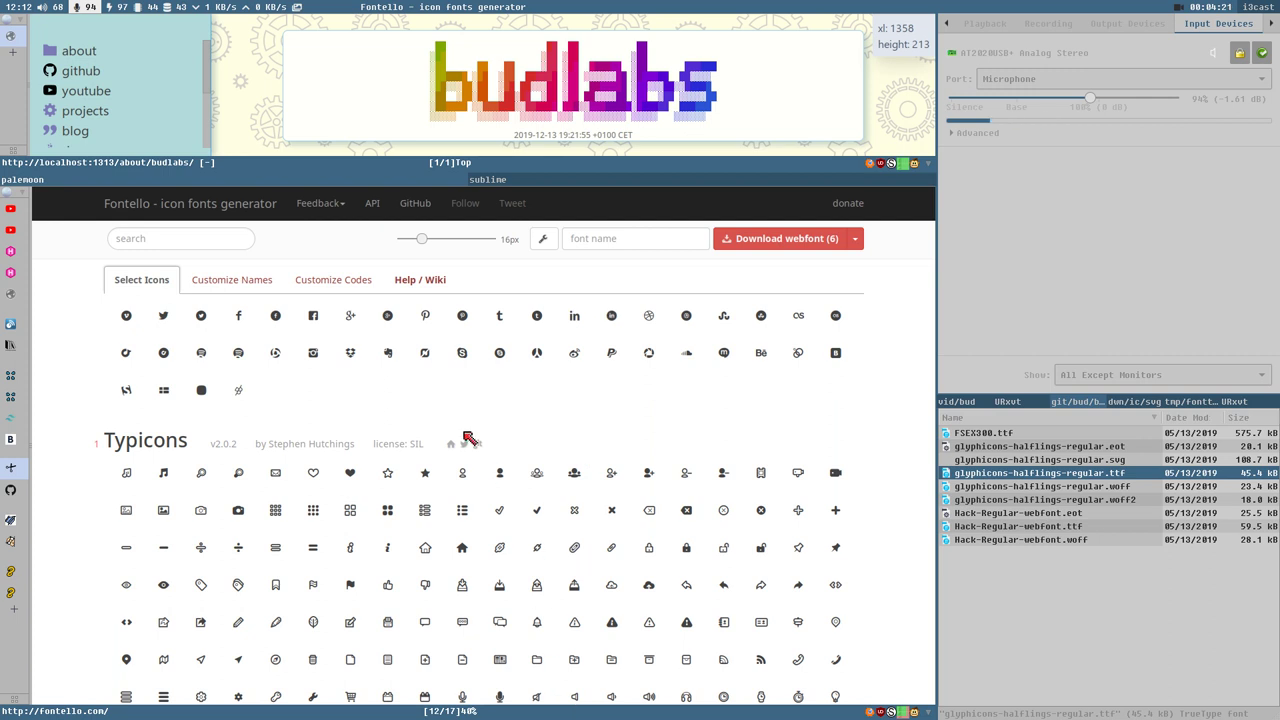
scroll(540, 543, up, 6)
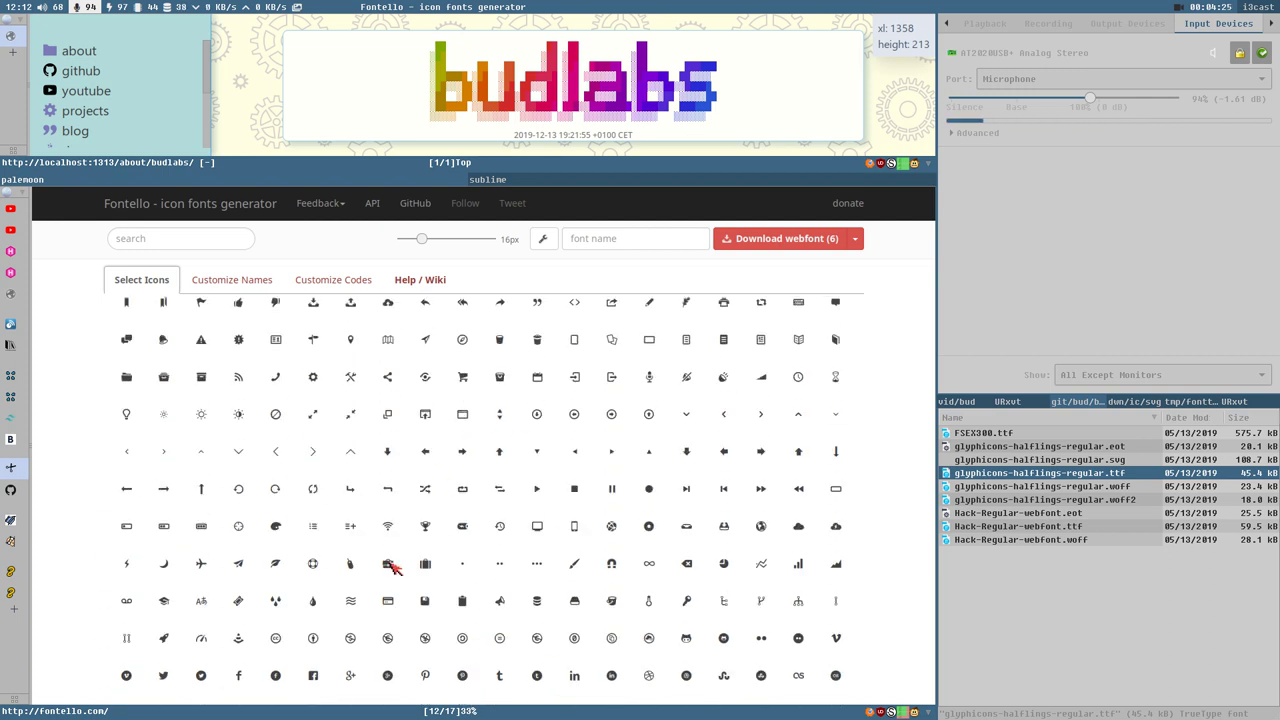
click(388, 563)
scroll(519, 568, up, 5)
scroll(519, 568, up, 10)
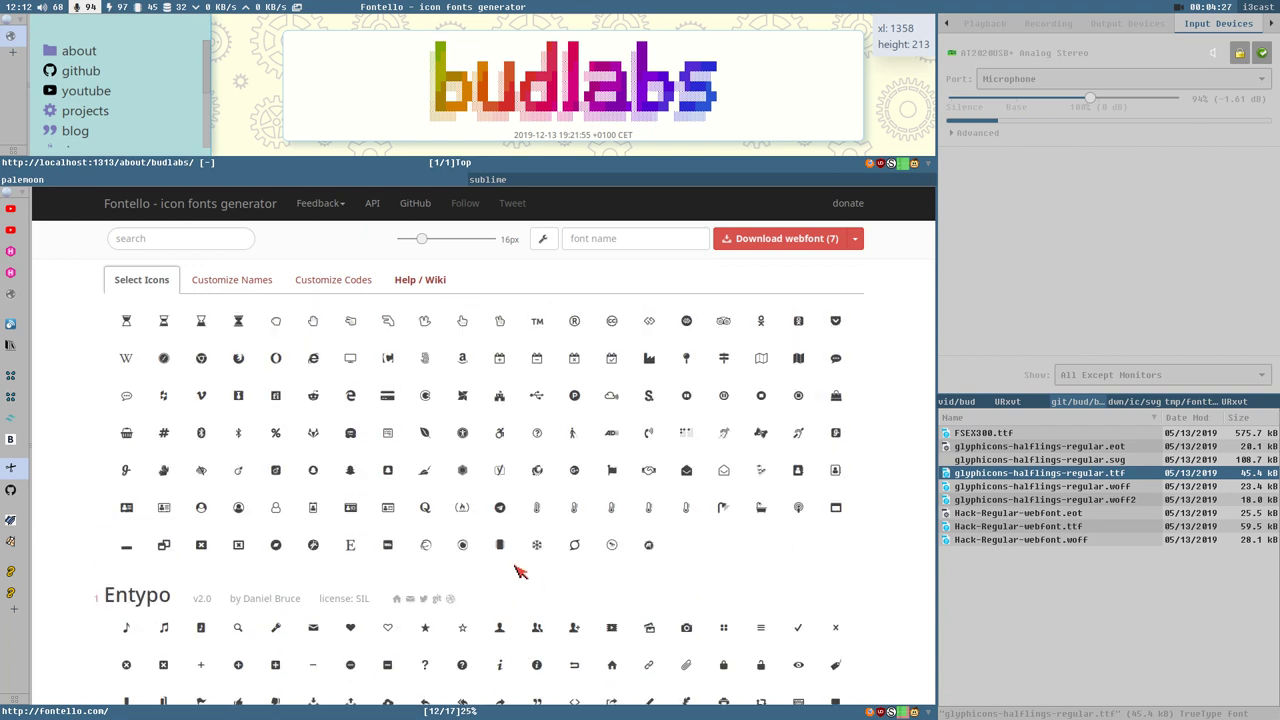
scroll(503, 571, up, 7)
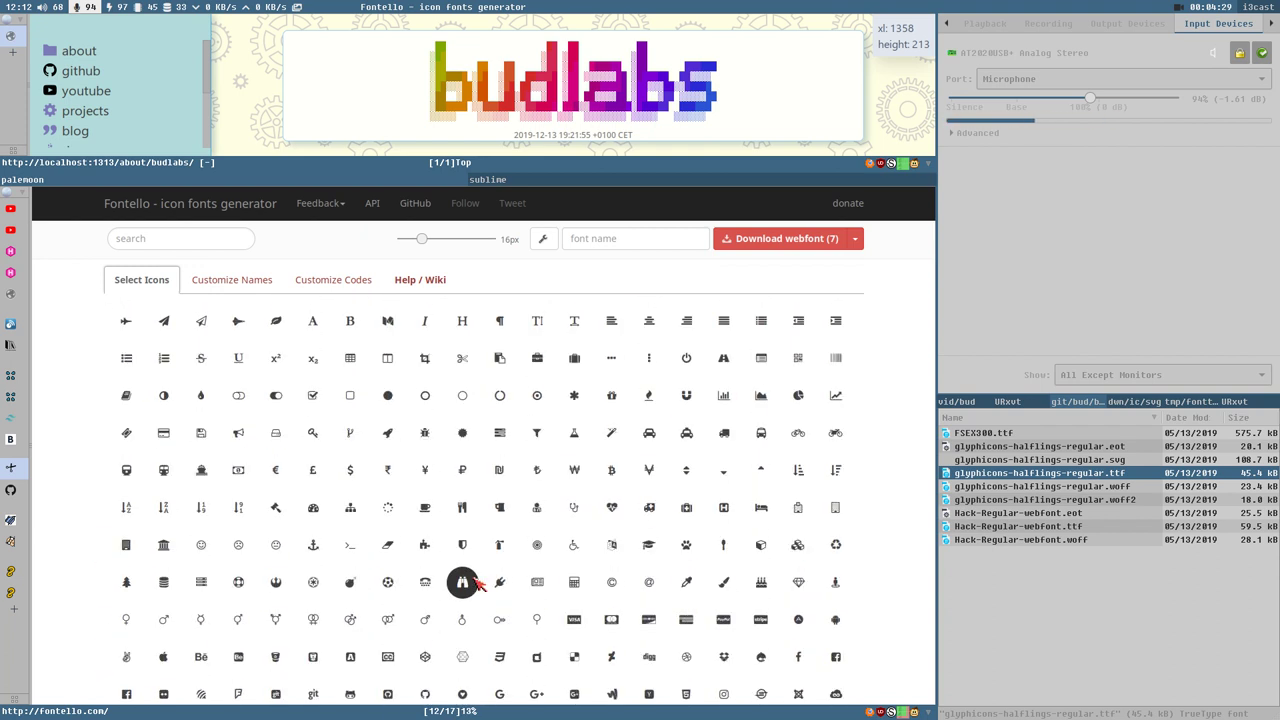
click(388, 406)
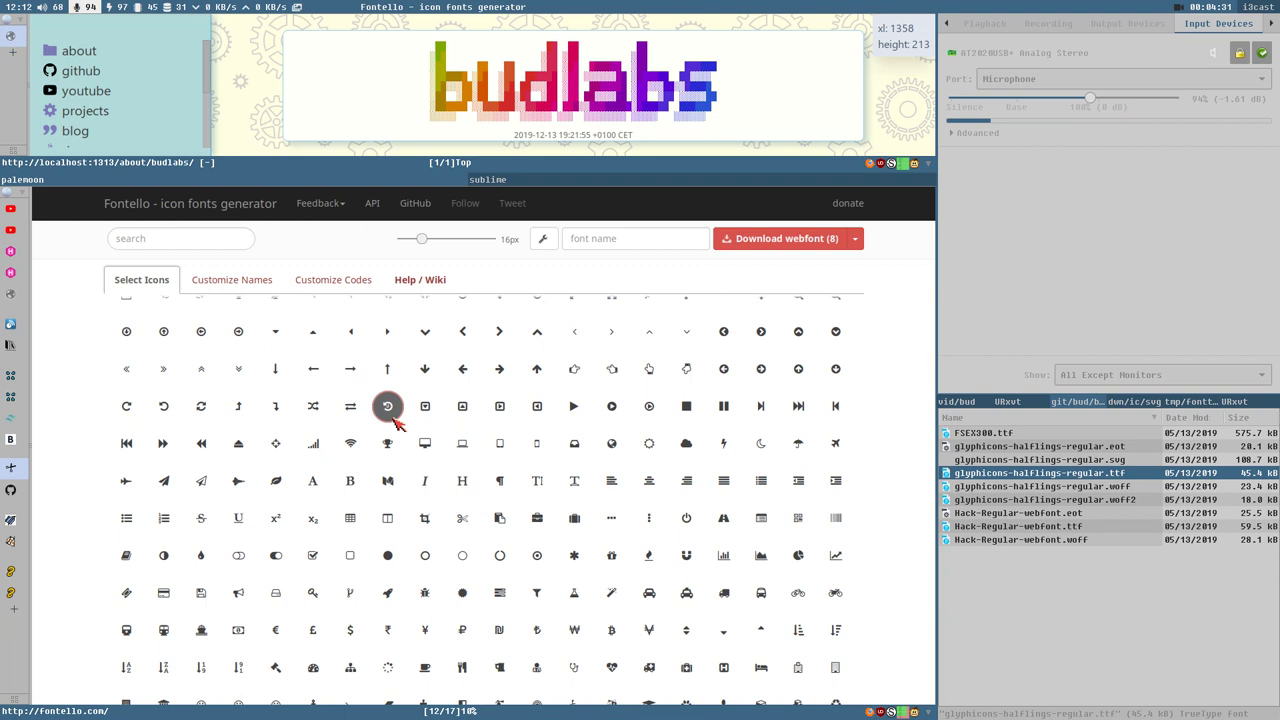
scroll(500, 486, up, 8)
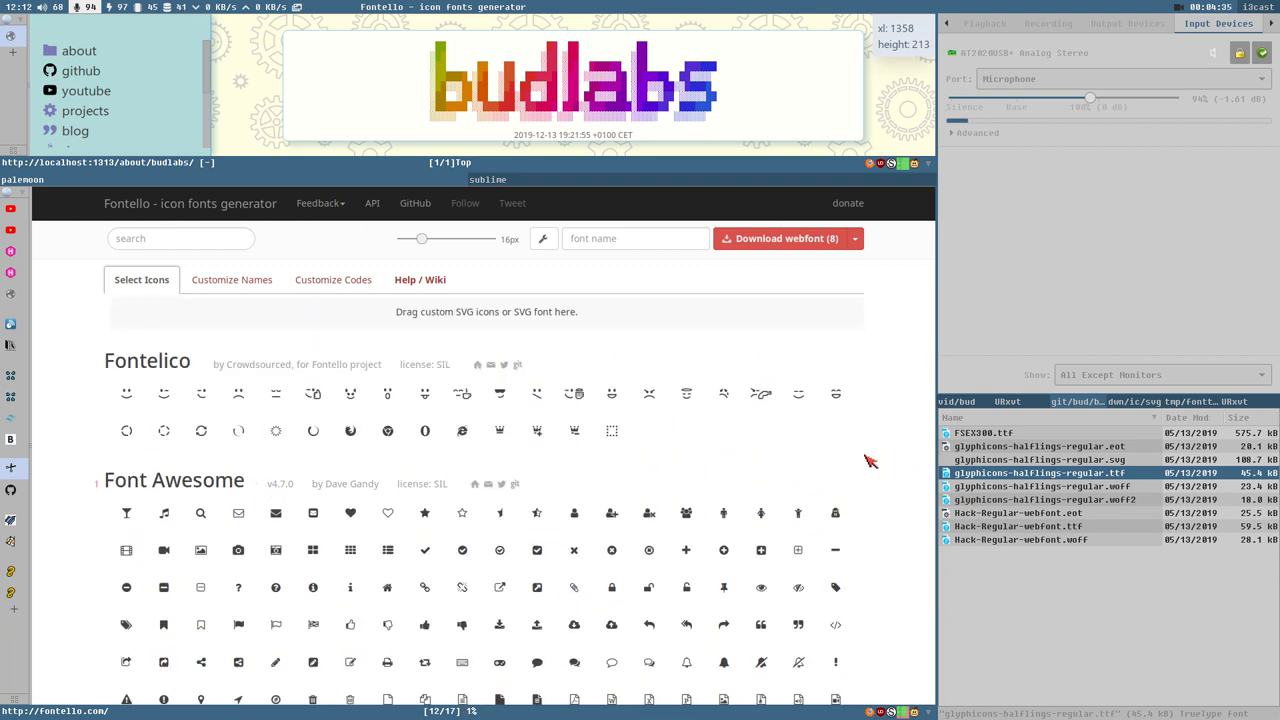
Step: Drop glyphicons-halflings-regular.svg onto Fontello's custom SVG drop zone to fill Custom Icons with its glyphs
drag(858, 466, 709, 437)
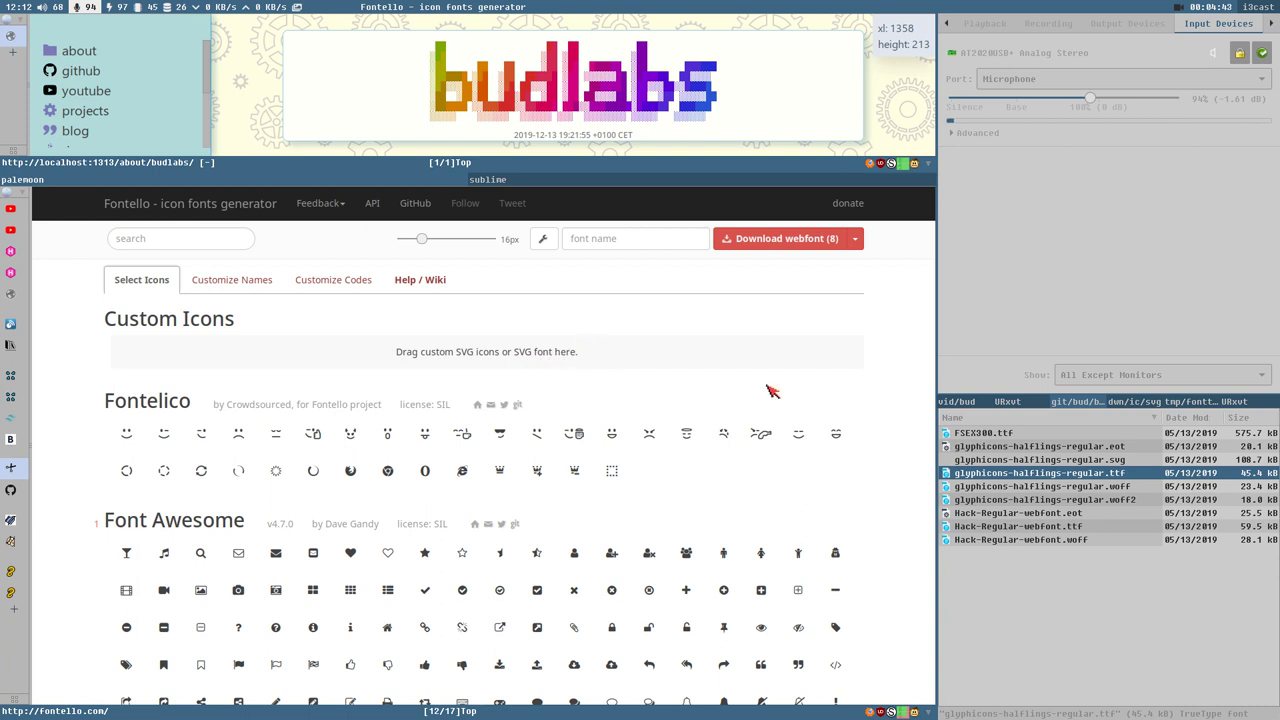
click(1057, 460)
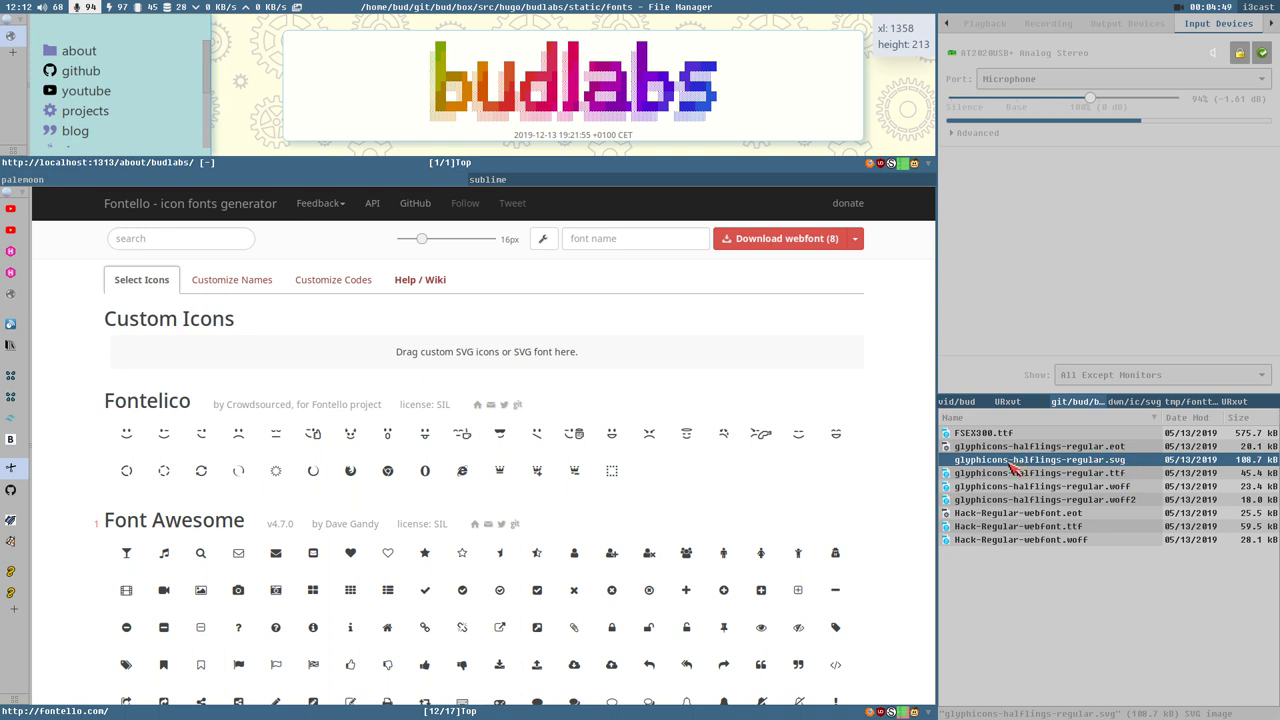
drag(1007, 463, 416, 355)
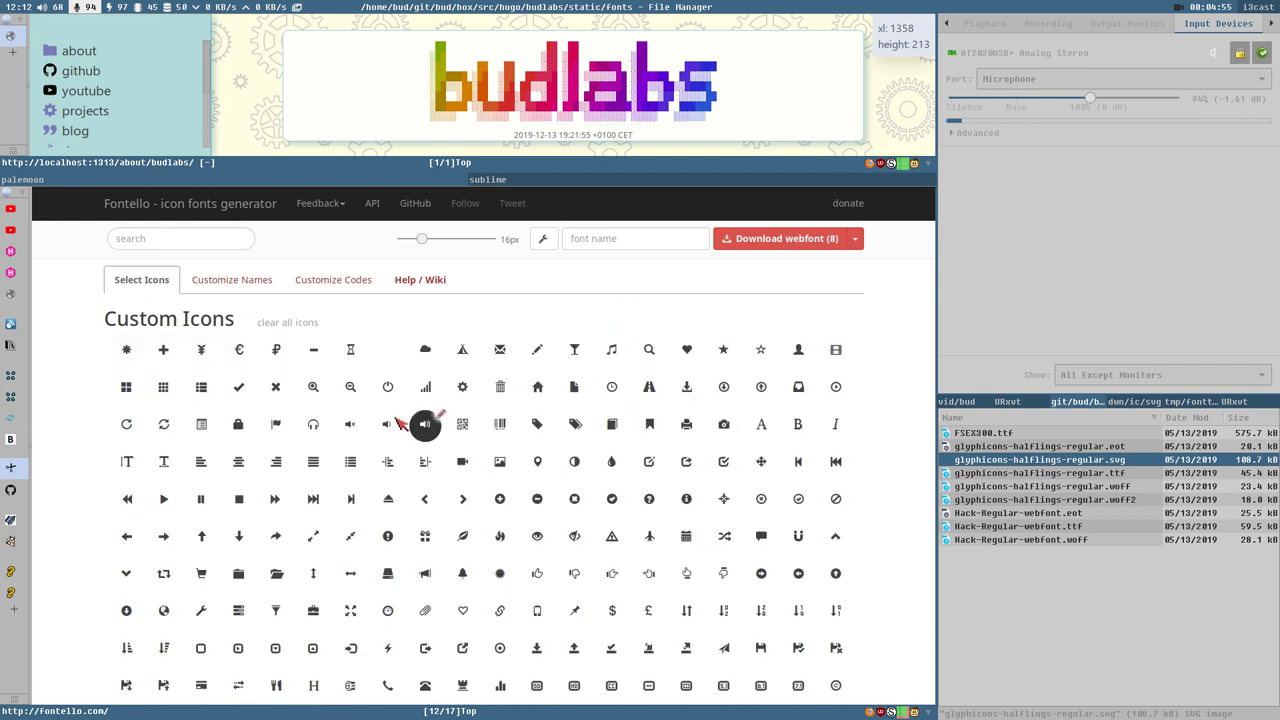
scroll(540, 500, down, 3)
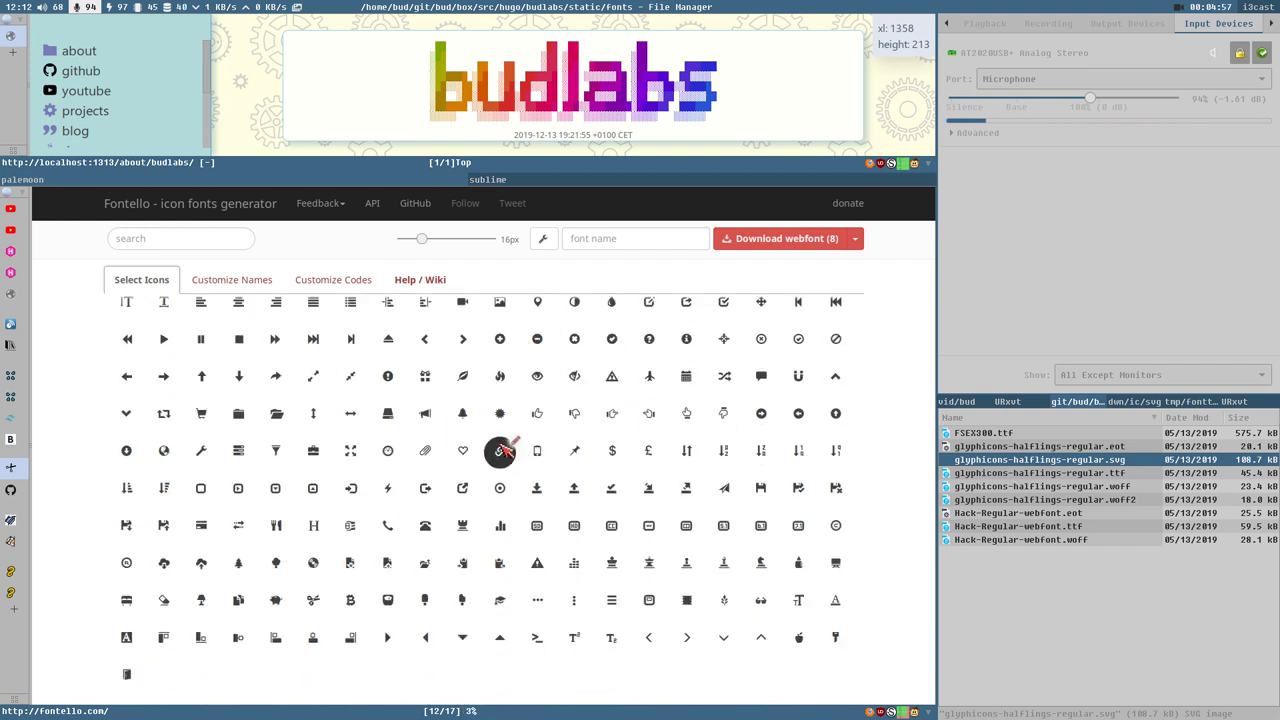
scroll(500, 450, down, 5)
scroll(534, 449, up, 8)
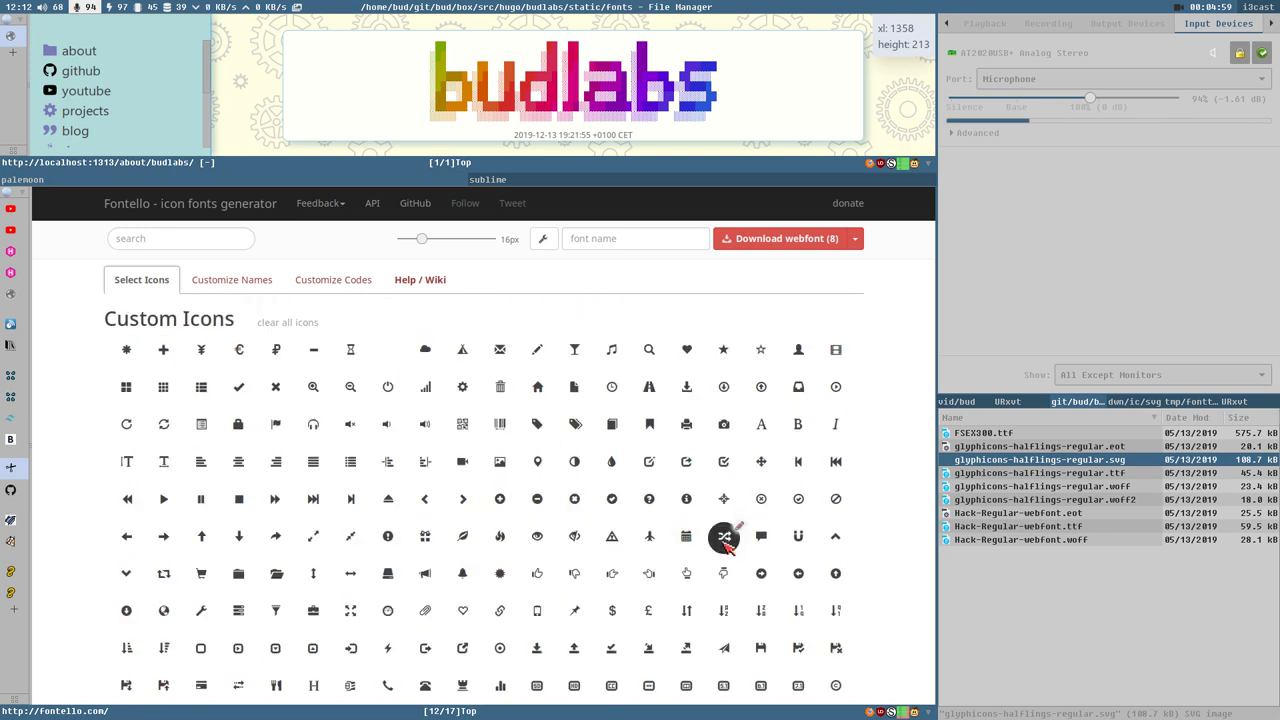
Step: Drag airport-5.svg from the SVG folder into Fontello's Custom Icons
click(1136, 402)
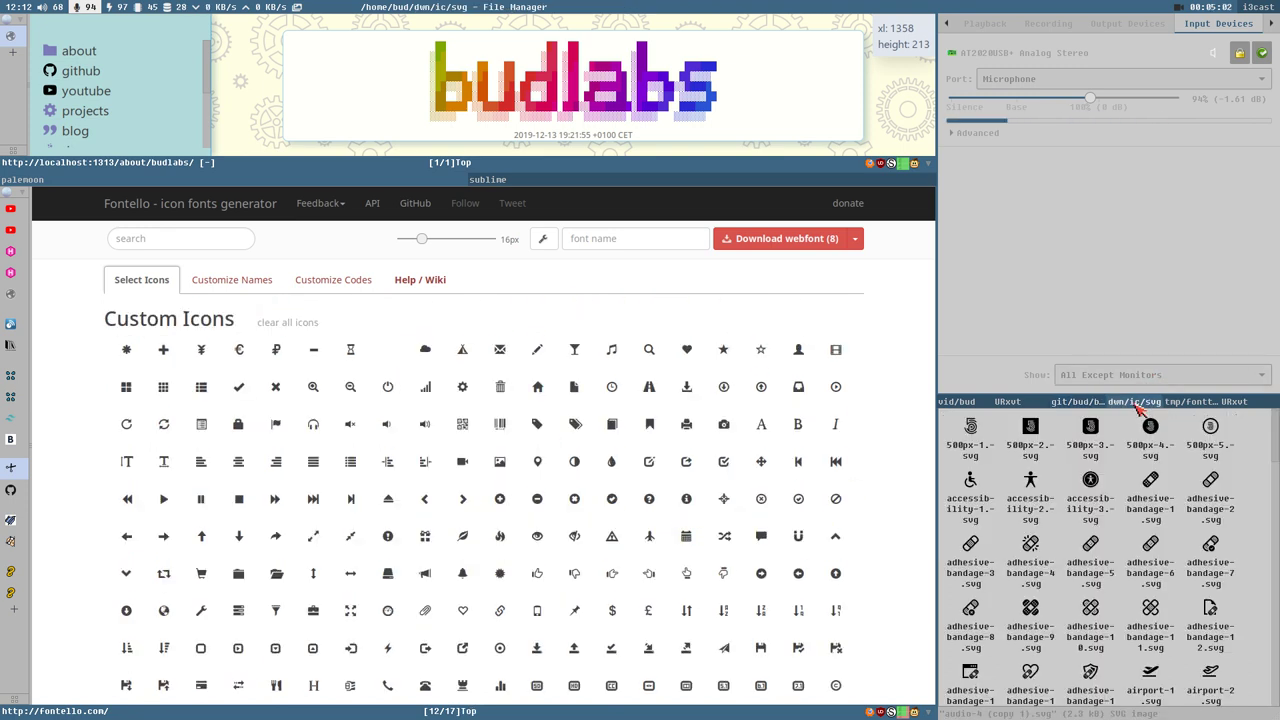
click(1087, 570)
scroll(1092, 572, down, 2)
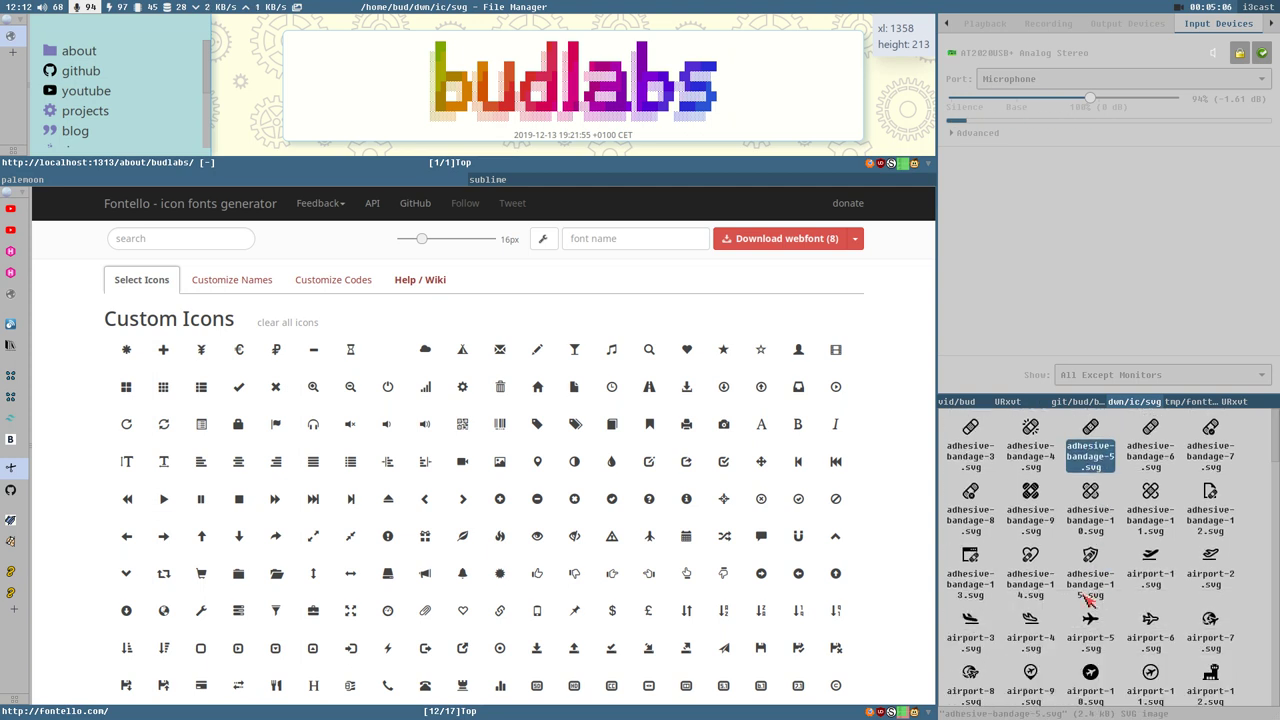
click(1089, 620)
scroll(1089, 620, down, 1)
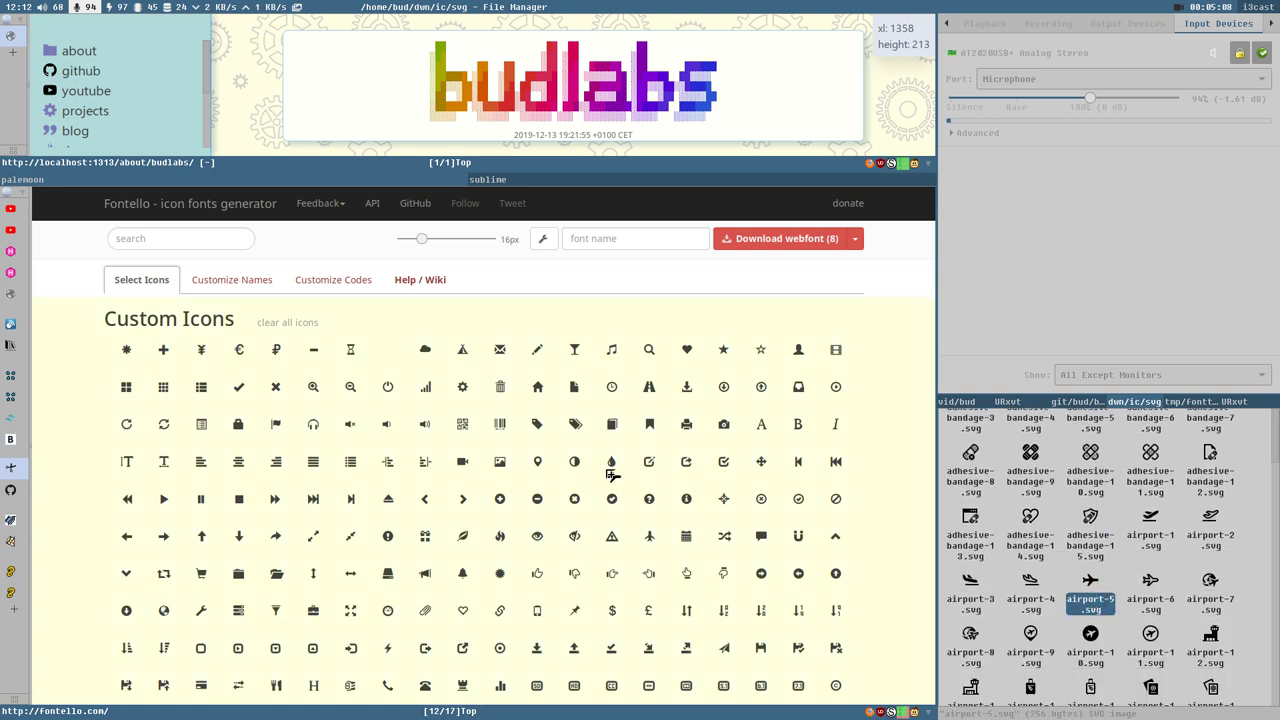
drag(612, 475, 612, 472)
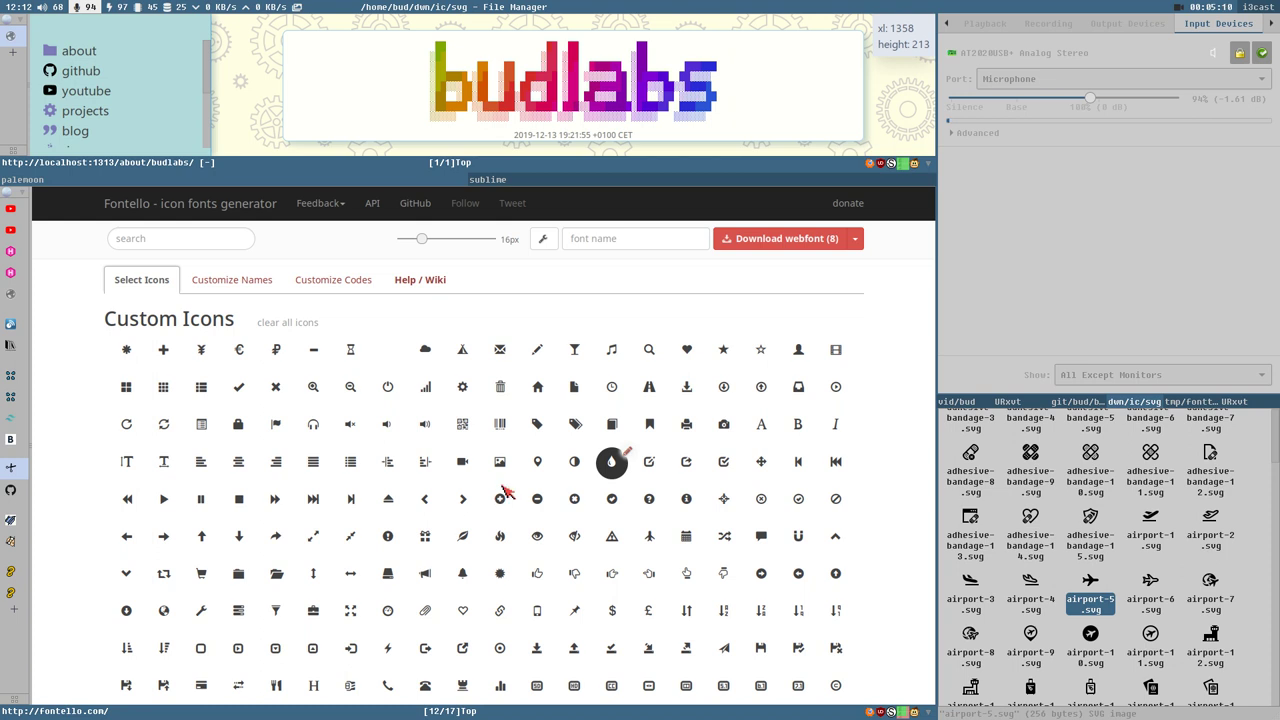
Step: Duplicate airport-21.svg as airport-21 (copy 1).svg
scroll(505, 490, down, 3)
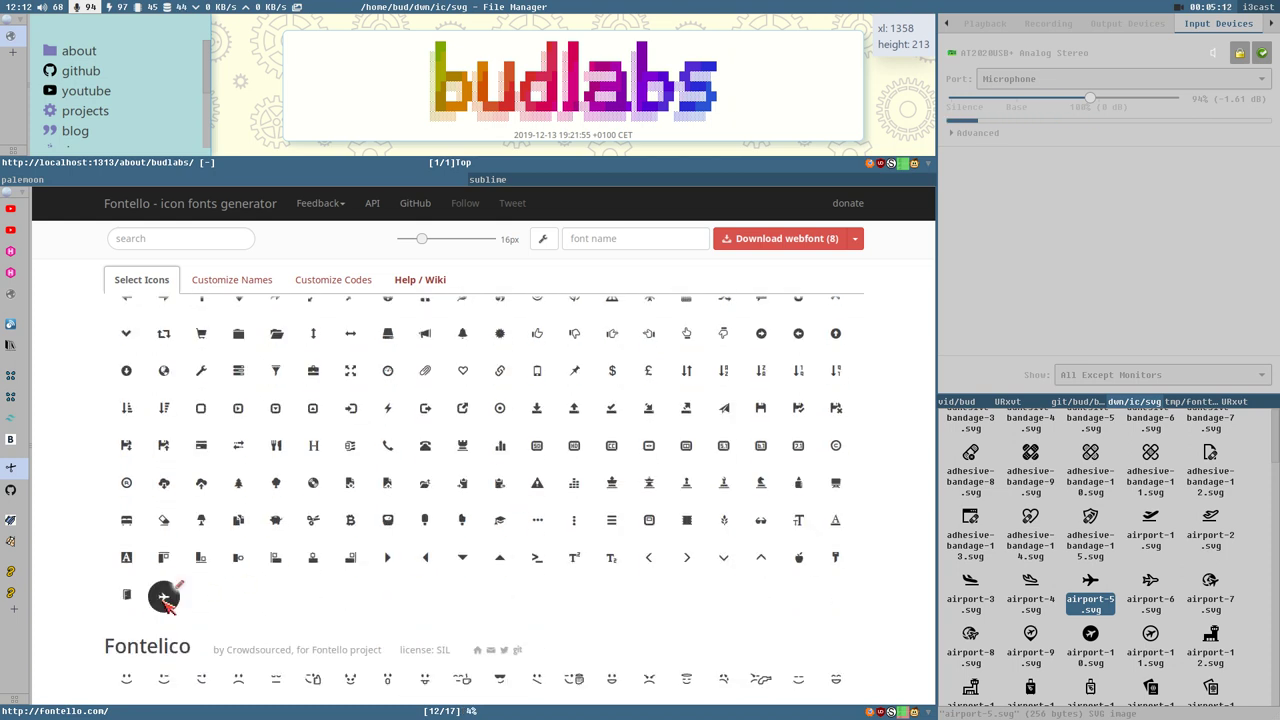
scroll(1083, 610, down, 2)
click(1151, 665)
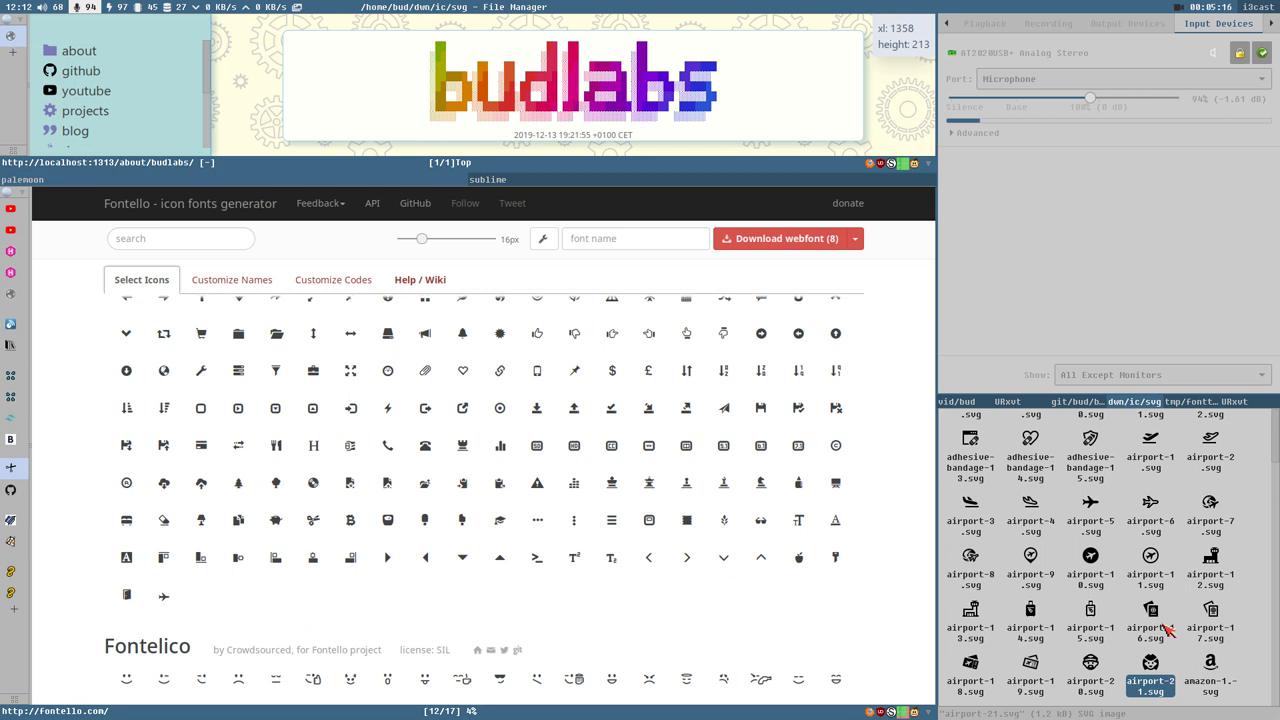
key(ctrl+v)
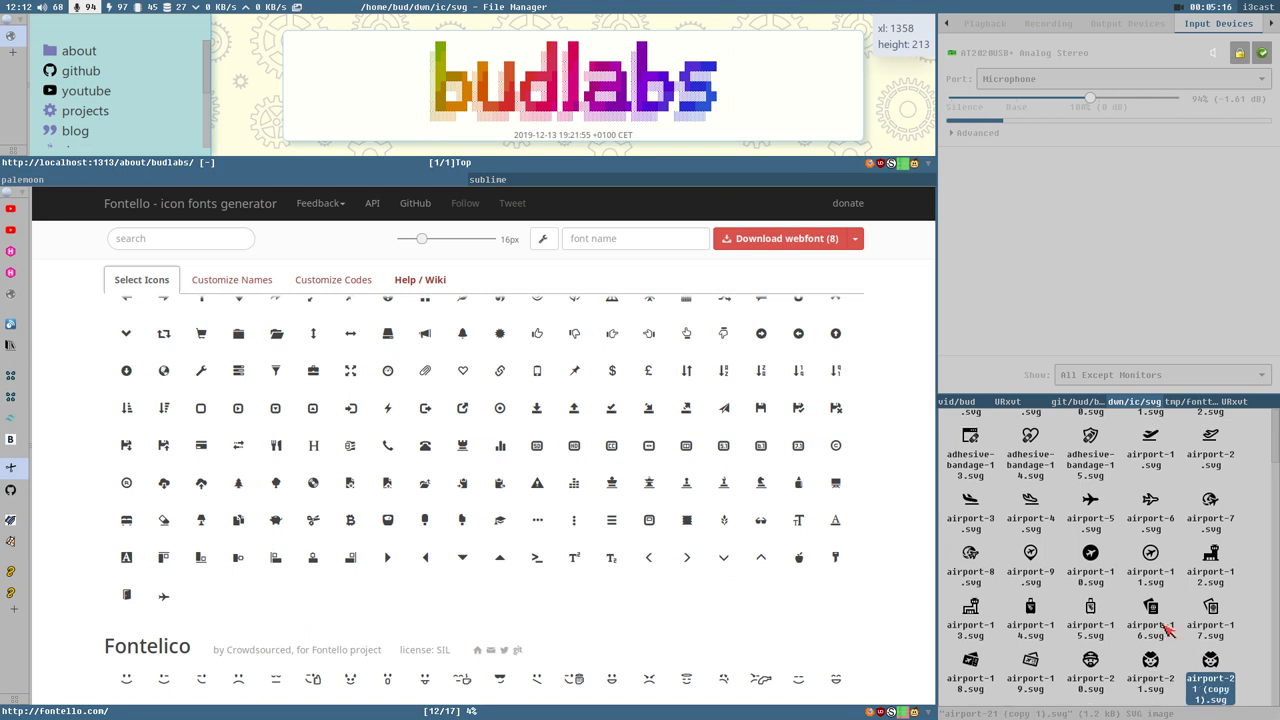
Step: Open airport-21 (copy 1).svg in Inkscape and center its window
right_click(1212, 690)
click(1128, 270)
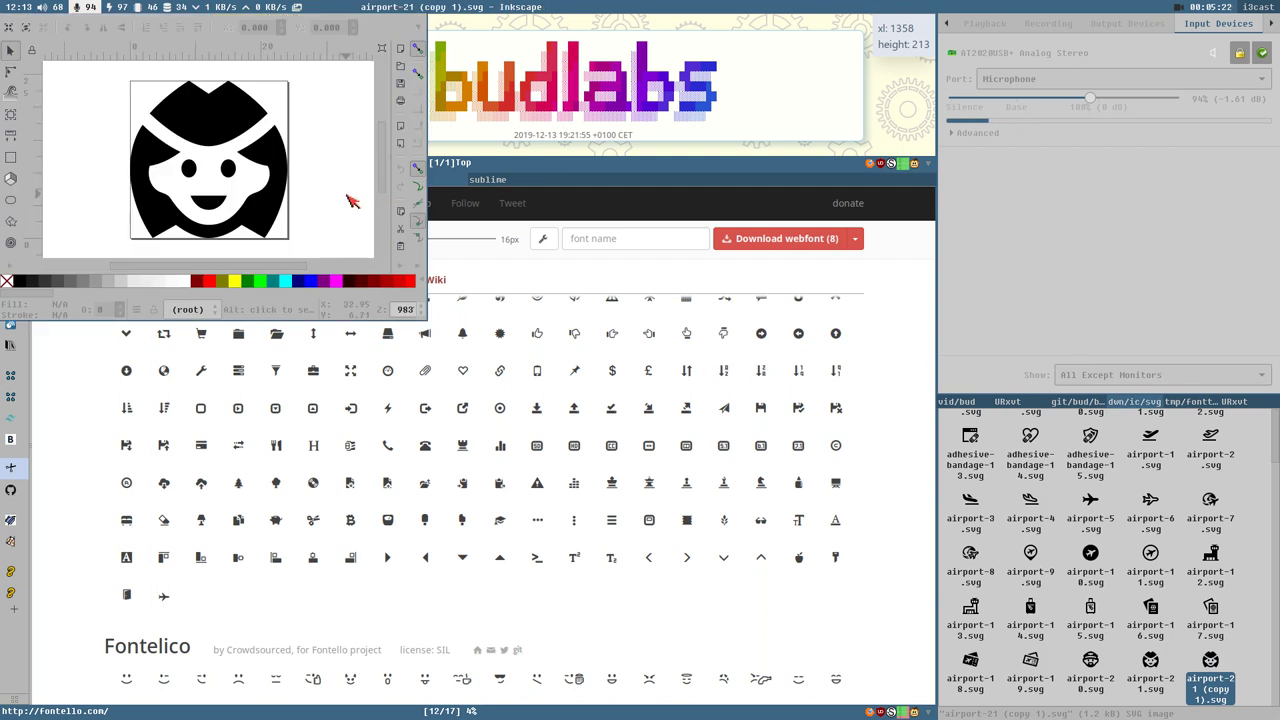
mouse_move(351, 200)
mouse_down()
mouse_move(808, 449)
mouse_move(734, 426)
mouse_up()
Step: Reshape the face's eye and mouth nodes with the Node tool and save the icon
click(689, 396)
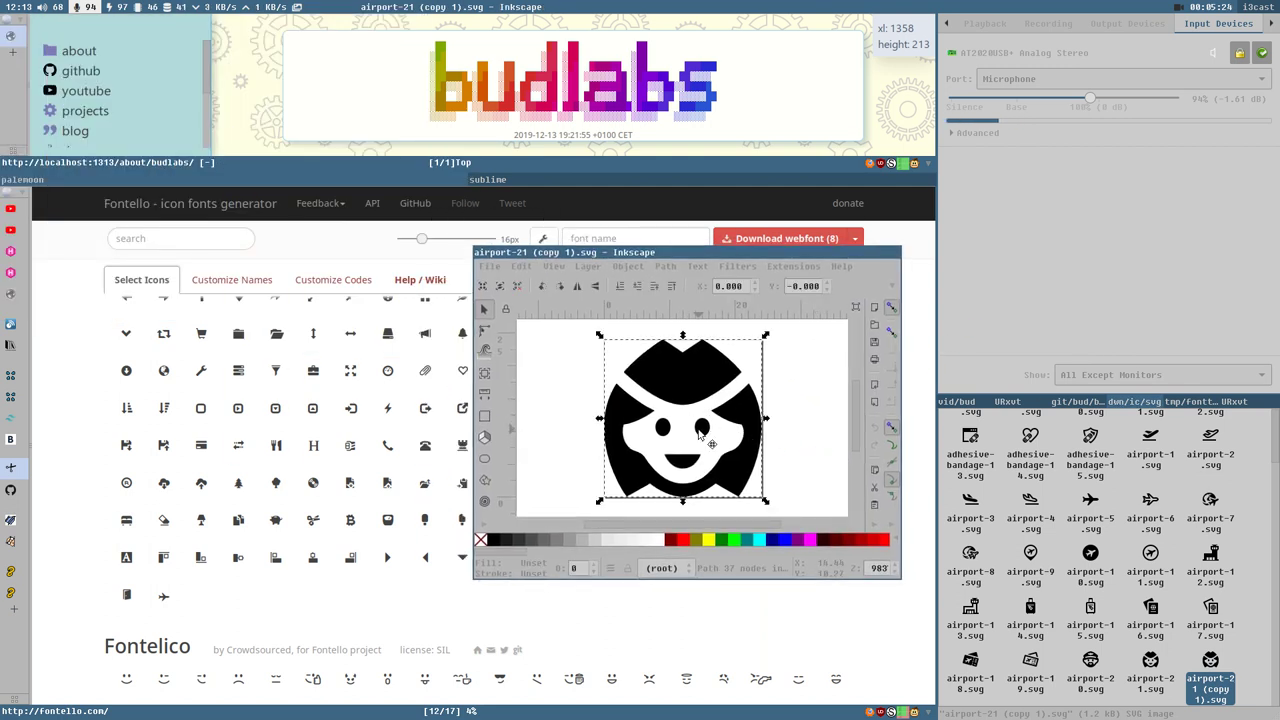
click(484, 331)
drag(694, 428, 705, 464)
click(661, 430)
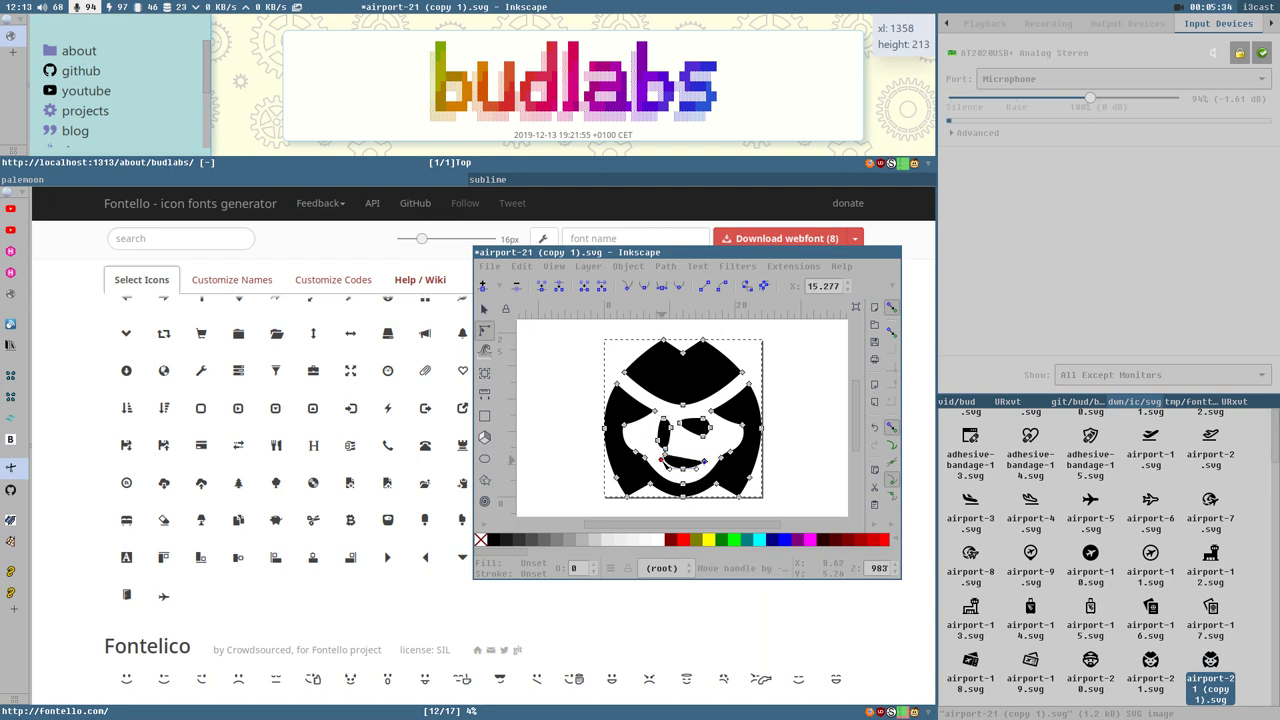
drag(664, 452, 651, 462)
drag(684, 471, 683, 467)
click(811, 391)
key(ctrl+s)
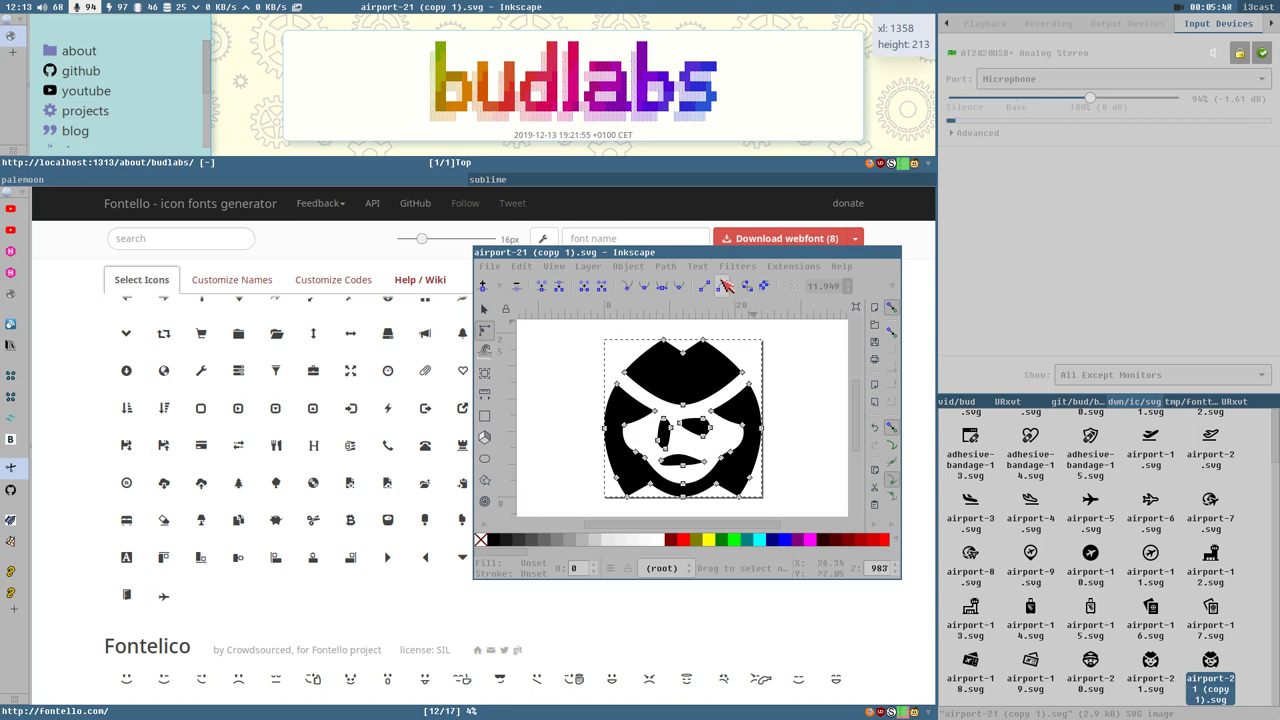
Step: Close Inkscape, import airport-21 (copy 1).svg into Custom Icons and select it, making 9 icons
key(ctrl+q)
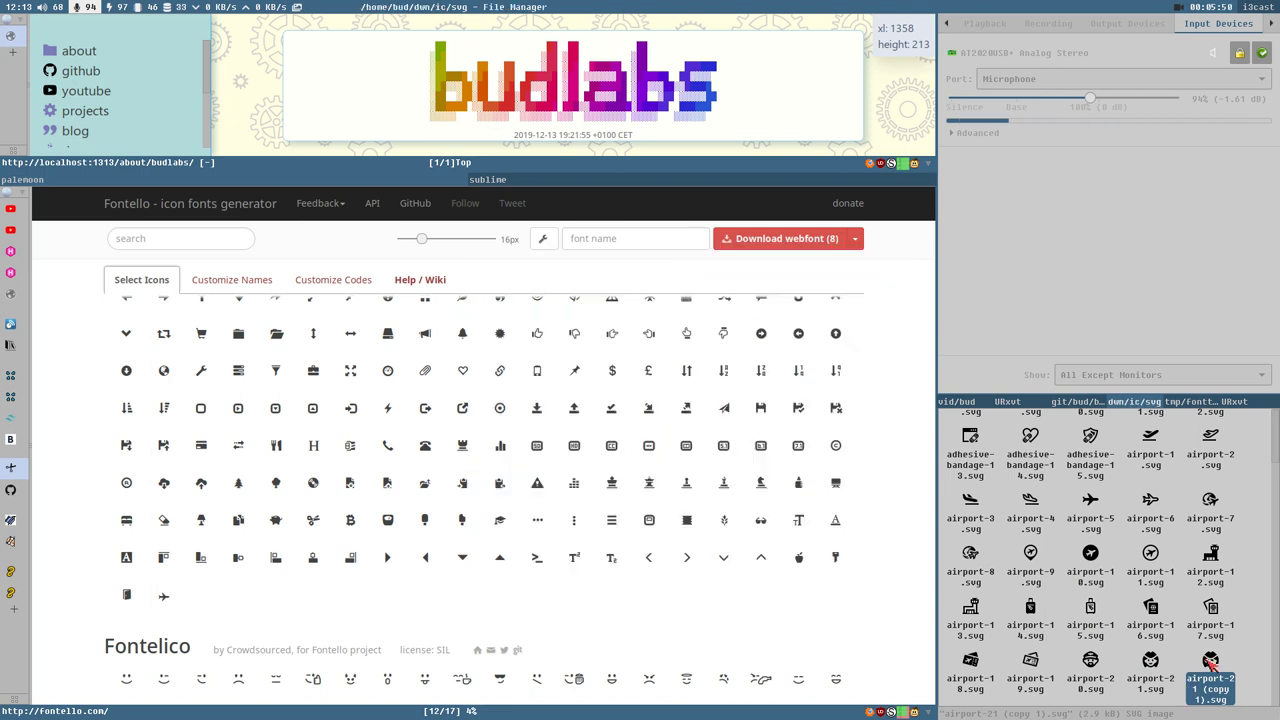
click(1210, 625)
drag(1210, 668, 575, 557)
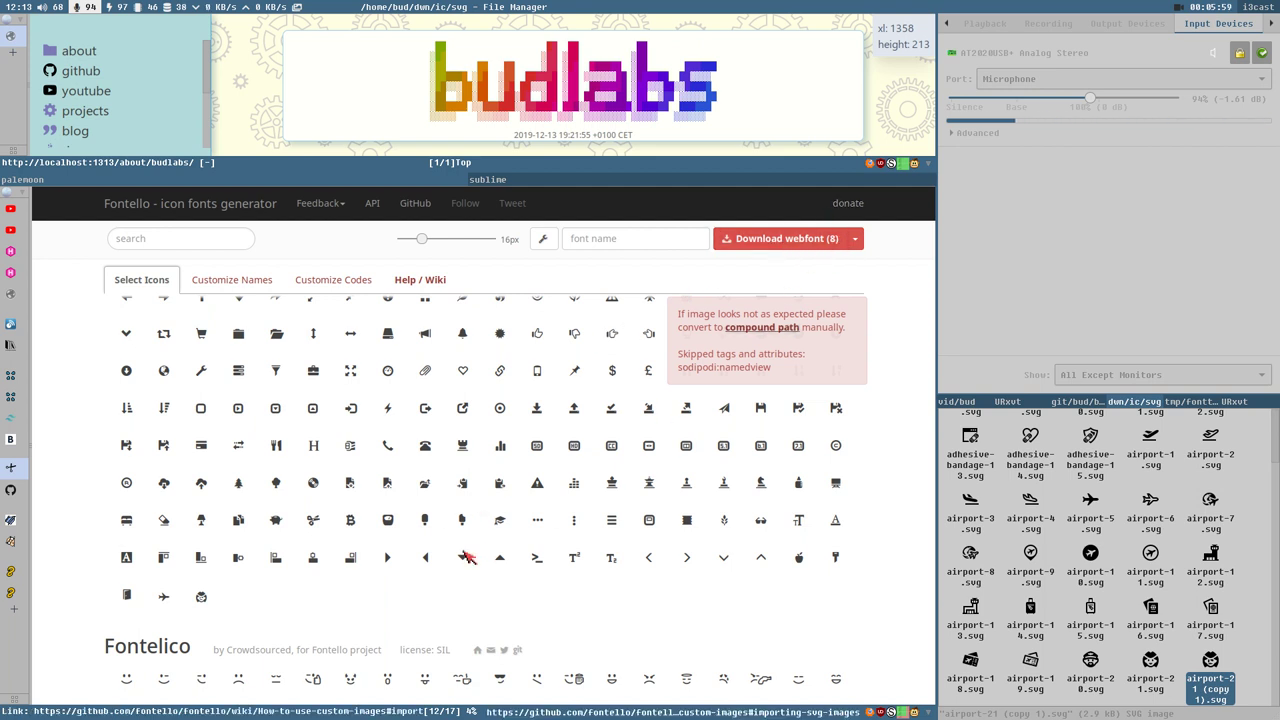
scroll(465, 557, down, 6)
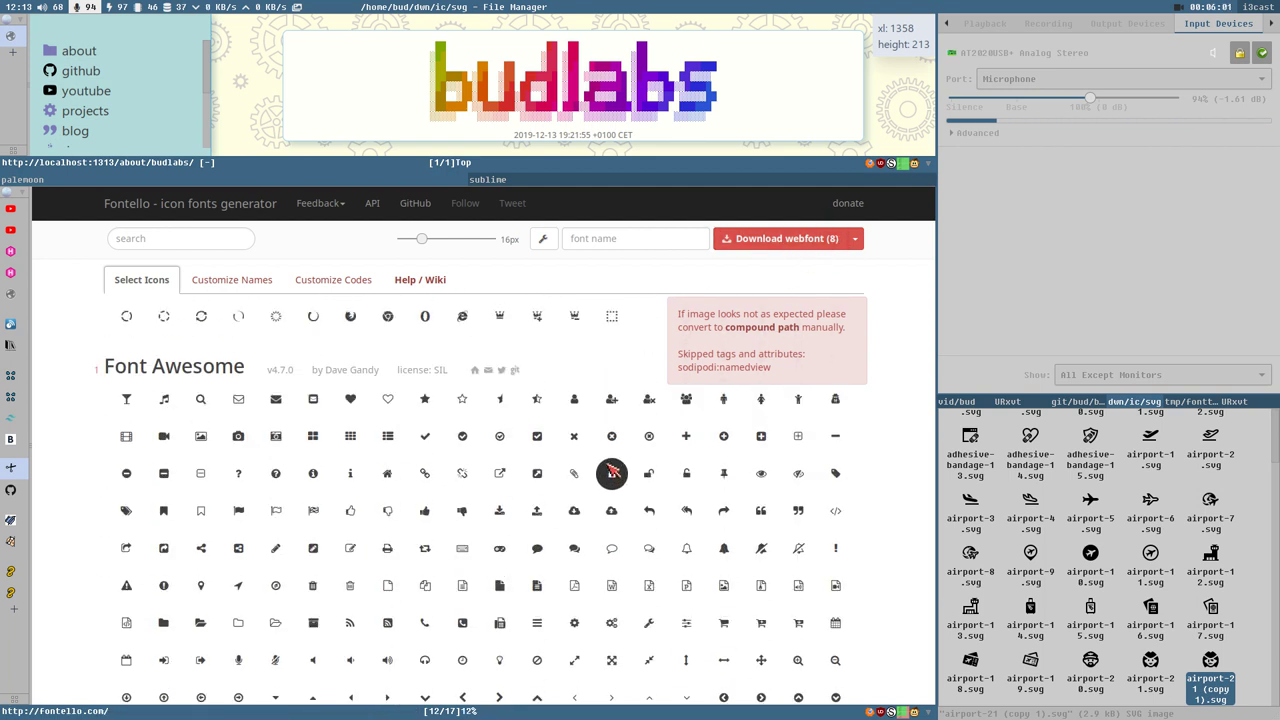
scroll(610, 468, up, 4)
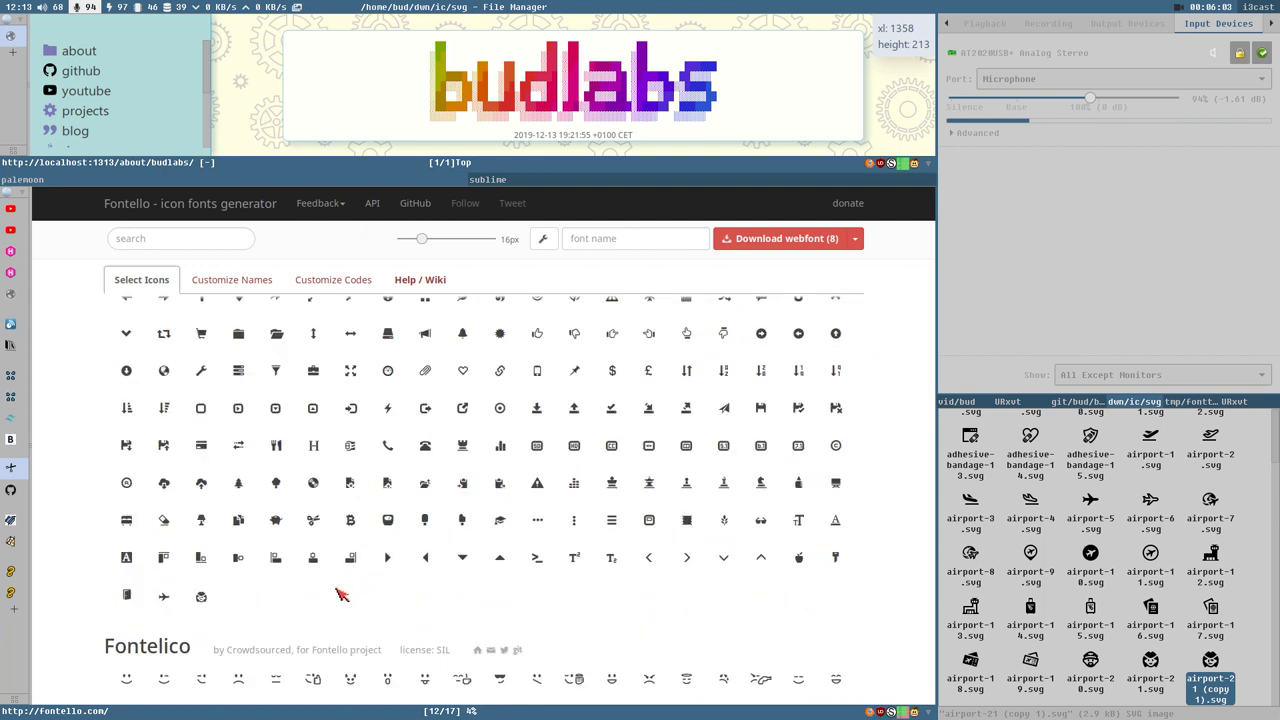
click(203, 602)
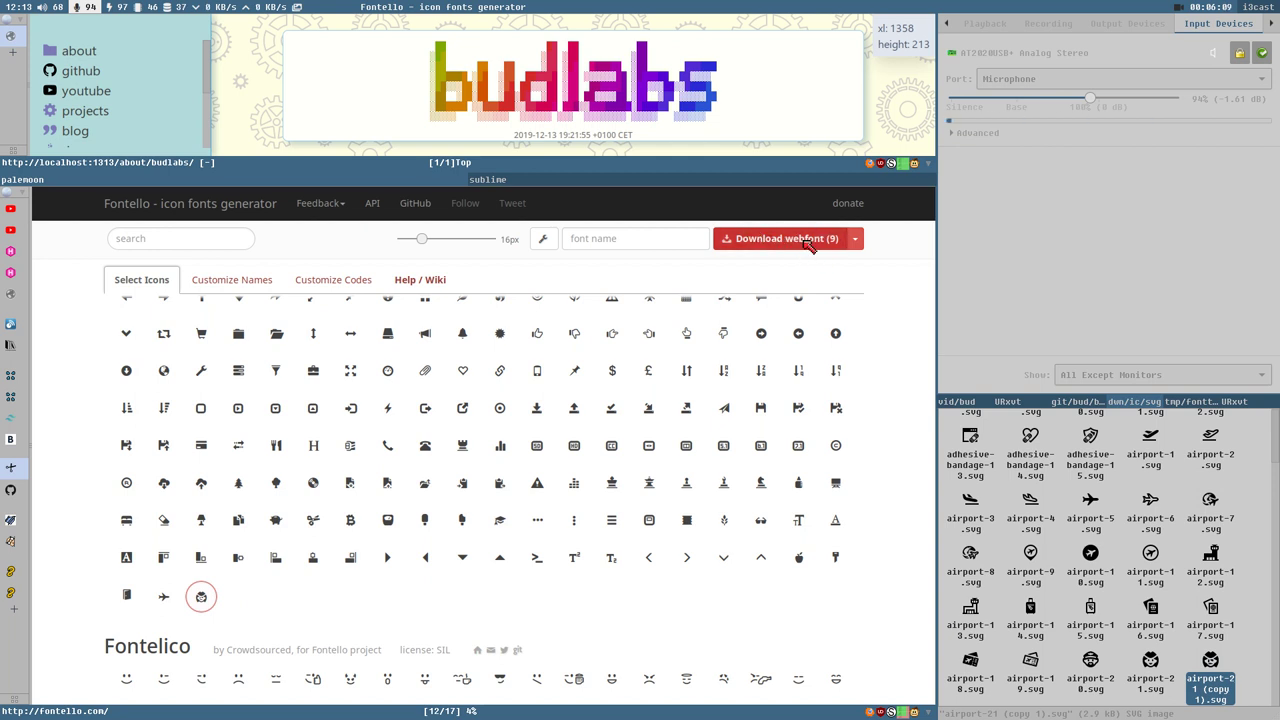
Step: Enter budsspecial in the font name field at the top
scroll(776, 290, up, 3)
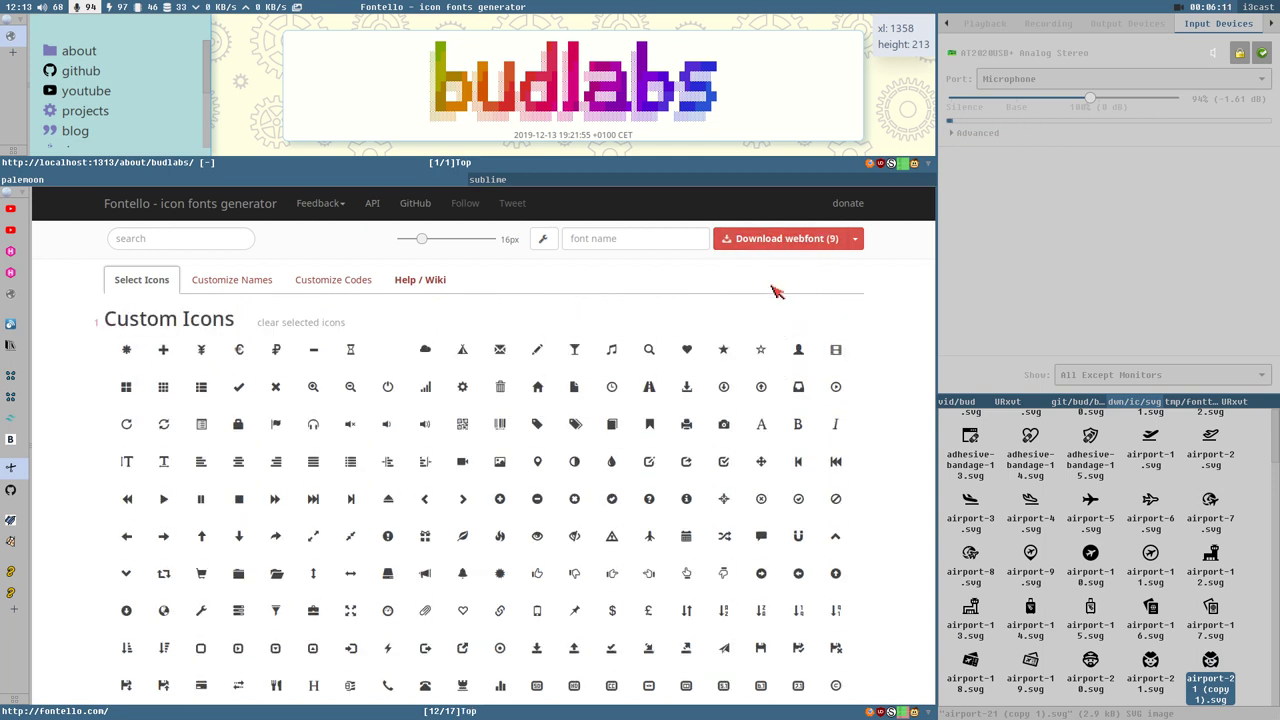
click(603, 241)
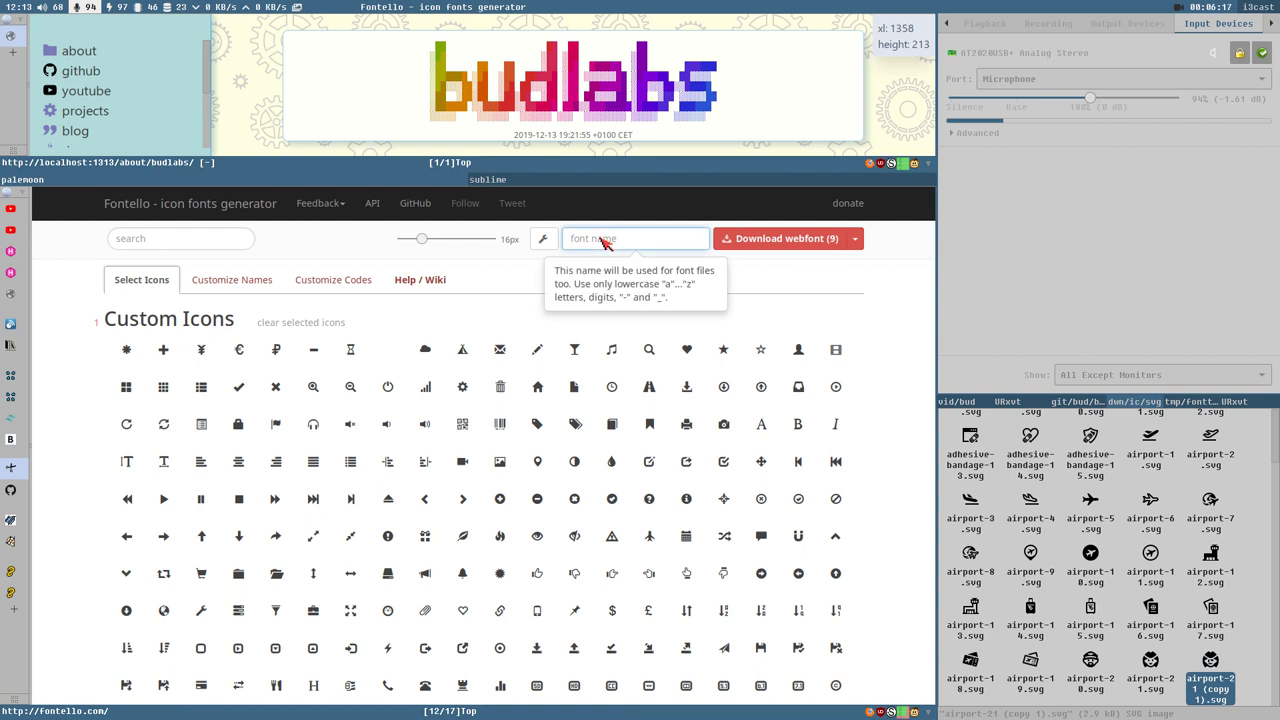
text(budsspecial)
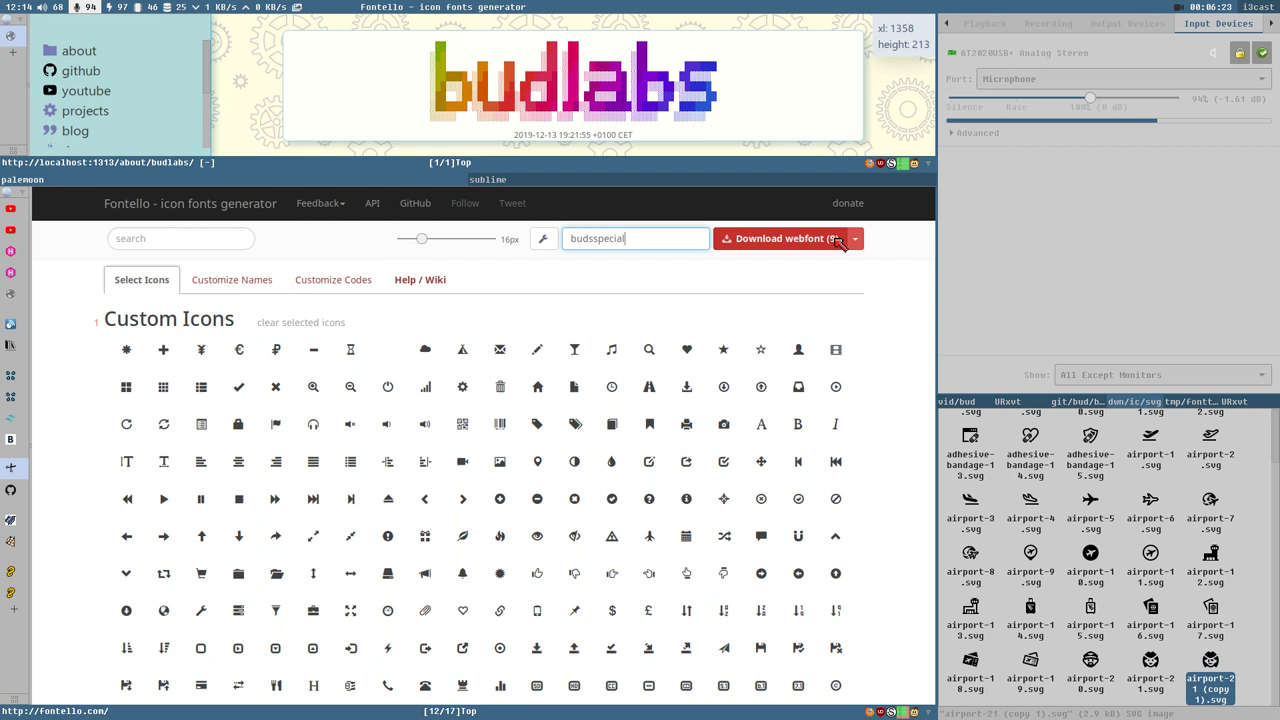
Step: View the Customize Names and Customize Codes tabs, checking the face icon's code U+E906
click(233, 288)
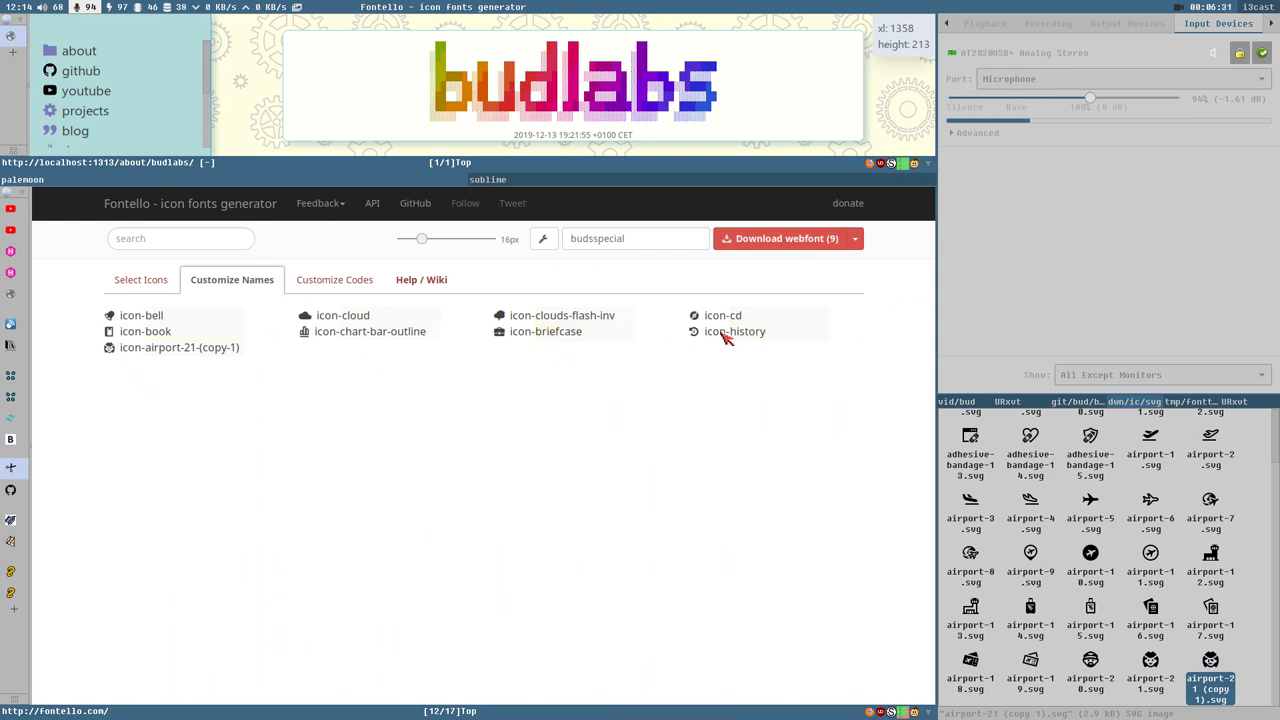
click(346, 280)
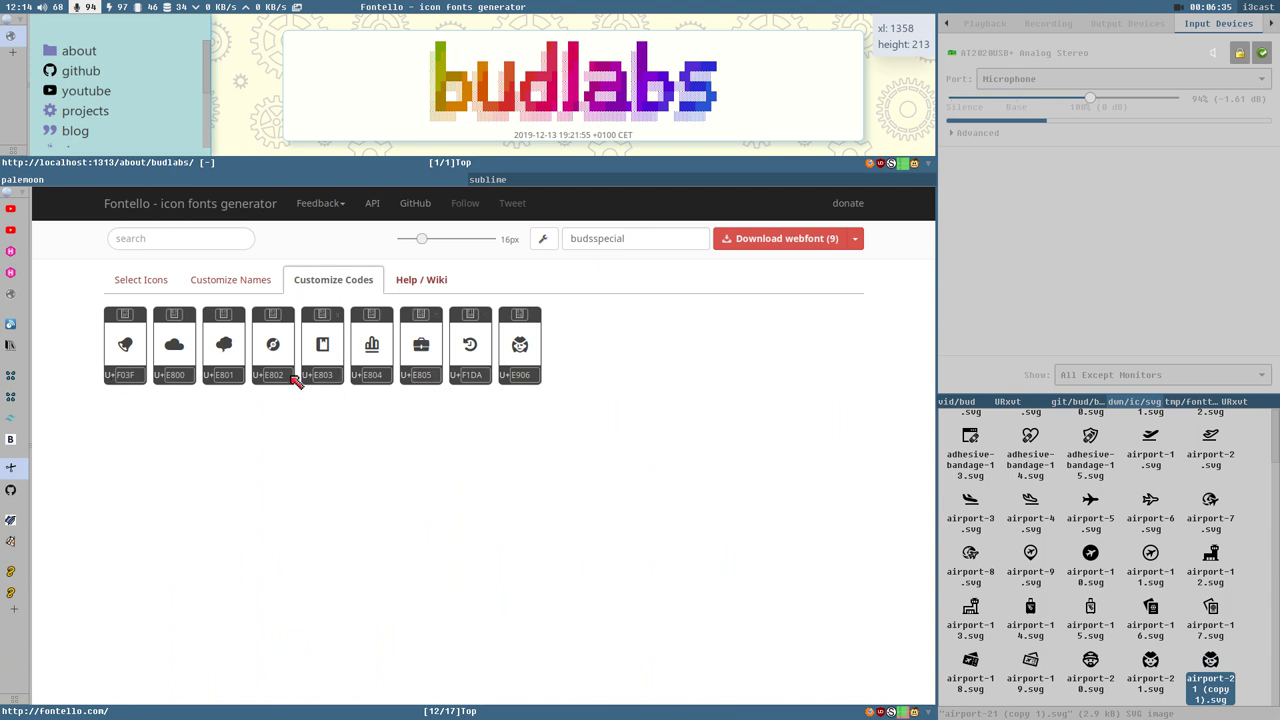
click(522, 376)
Step: Download the budsspecial webfont and save fontello-ffff8385.zip into the tmp/fonttest folder
click(815, 243)
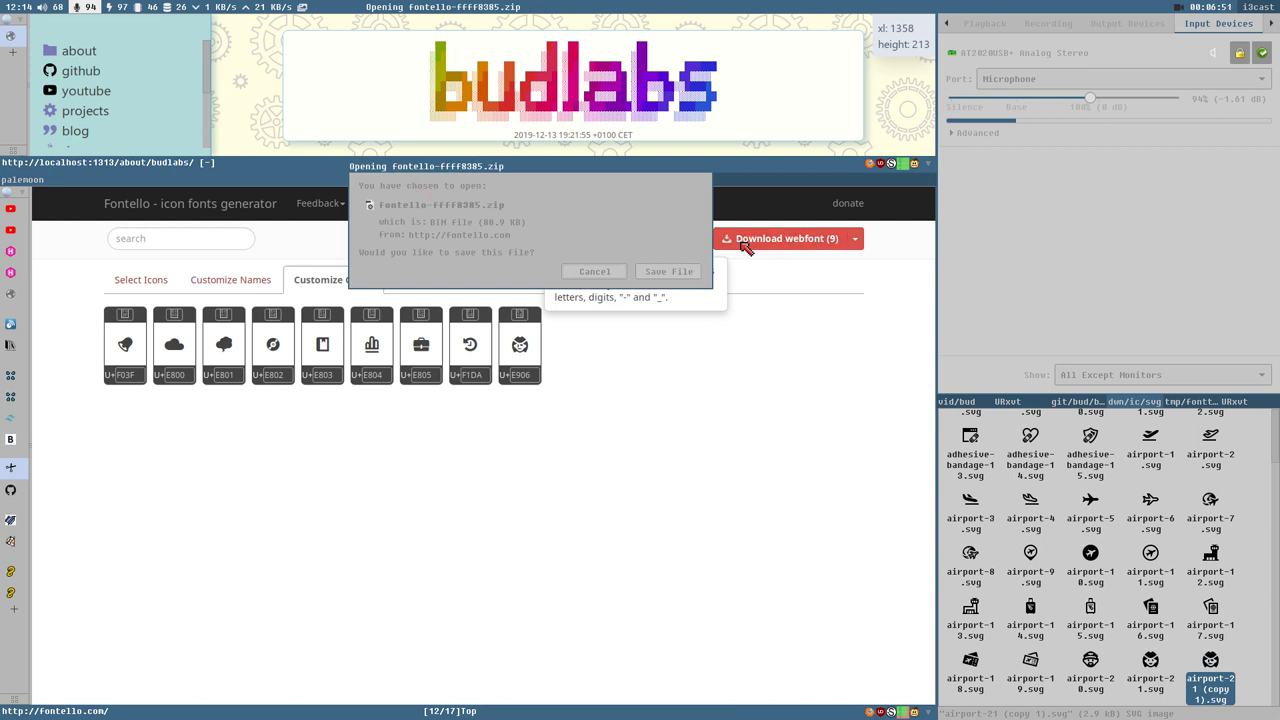
click(667, 273)
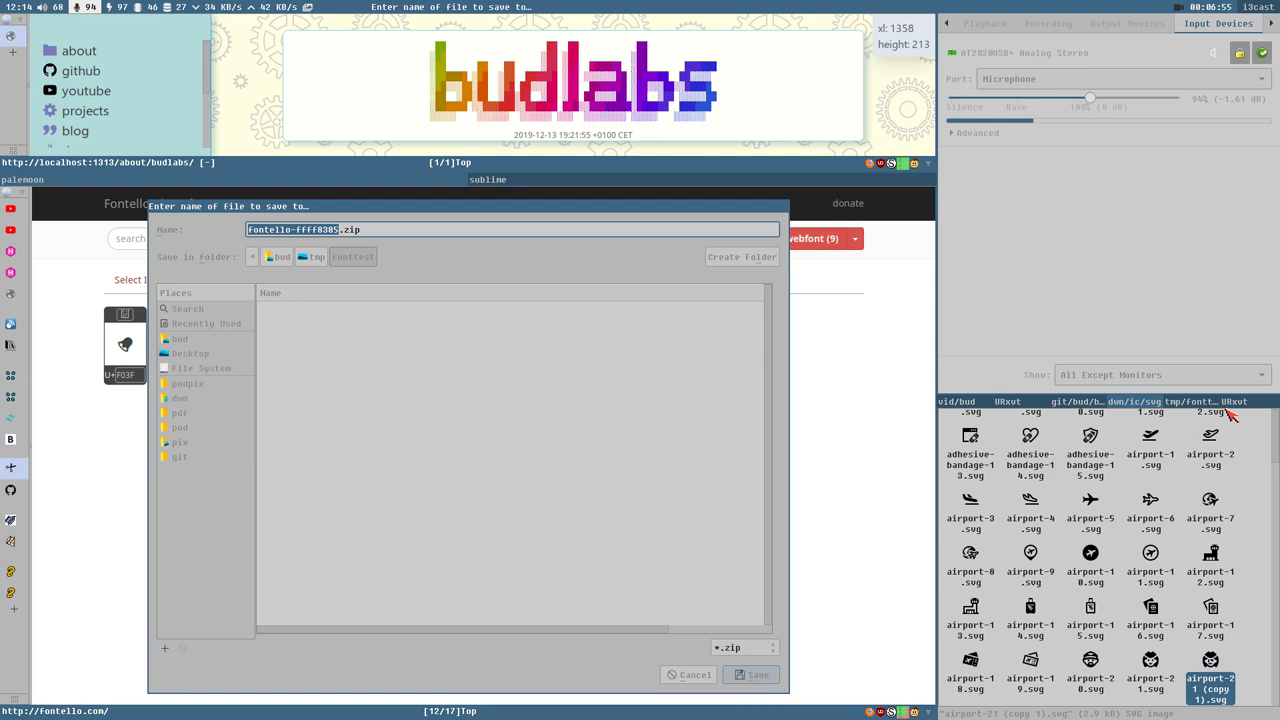
click(1191, 403)
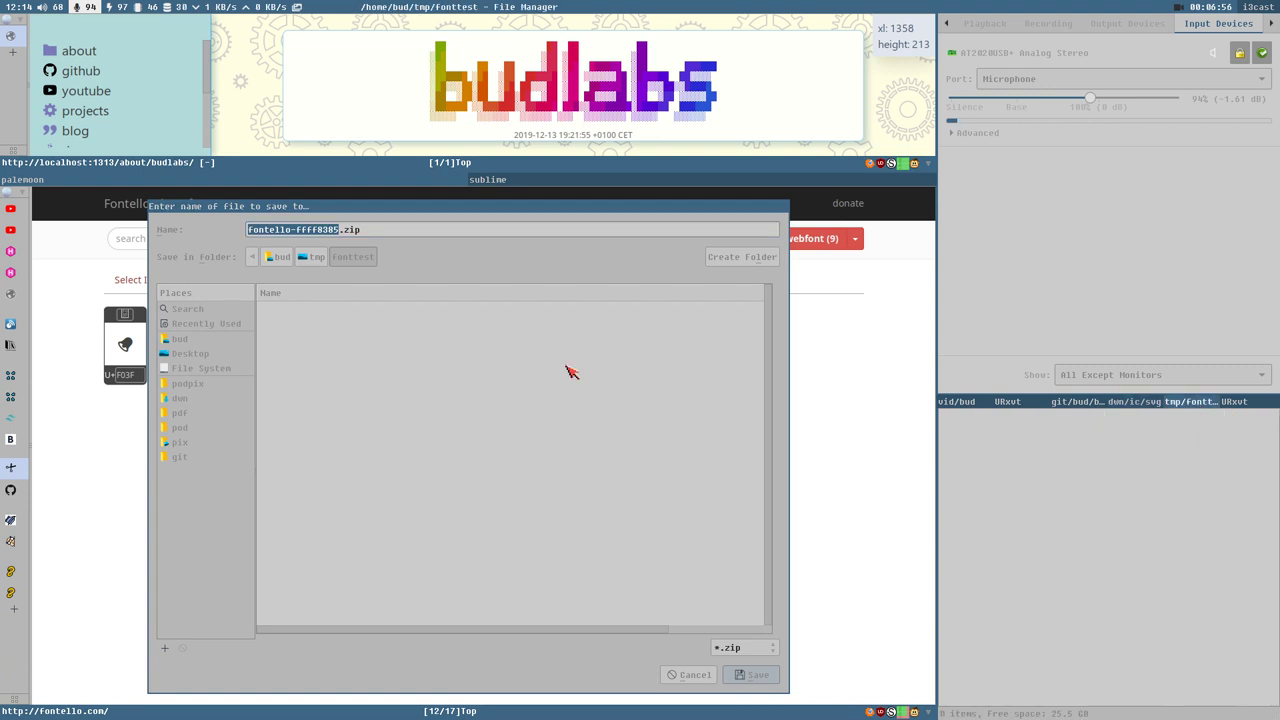
click(748, 676)
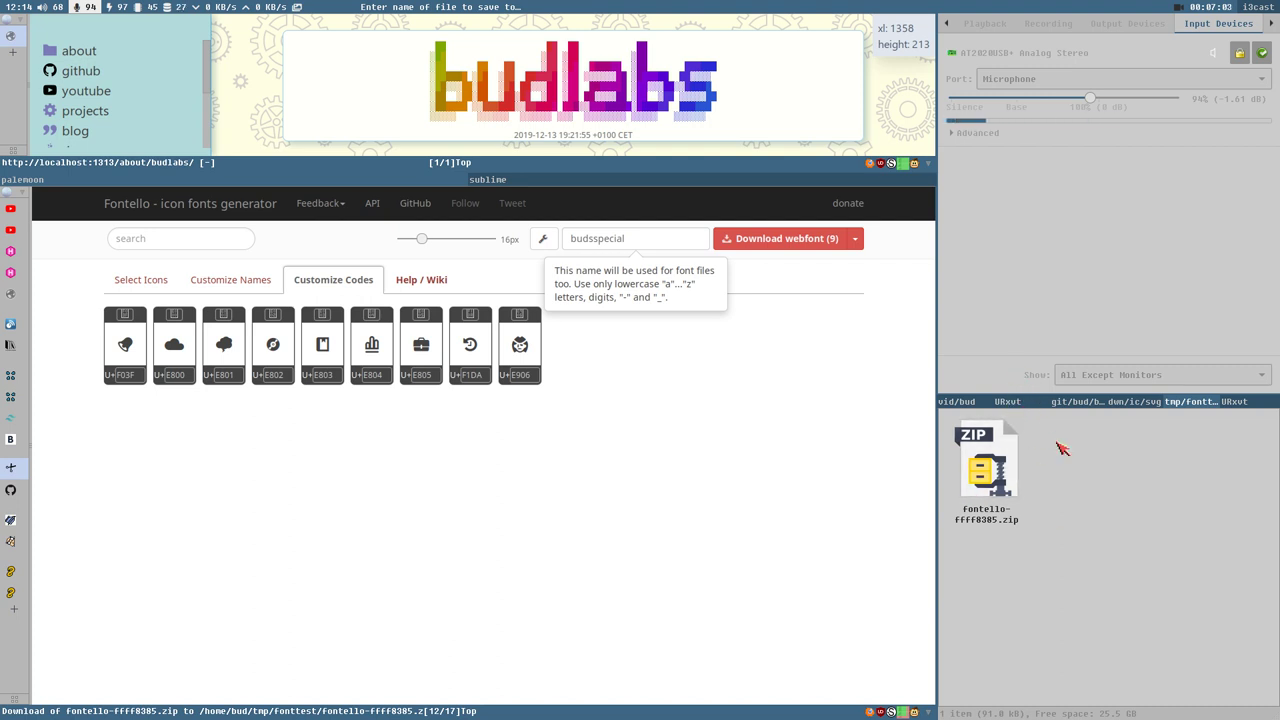
Step: Run pwd, unzip fontello-ffff8385.zip in the terminal, and open the extracted fontello-ffff8385 folder
click(1008, 402)
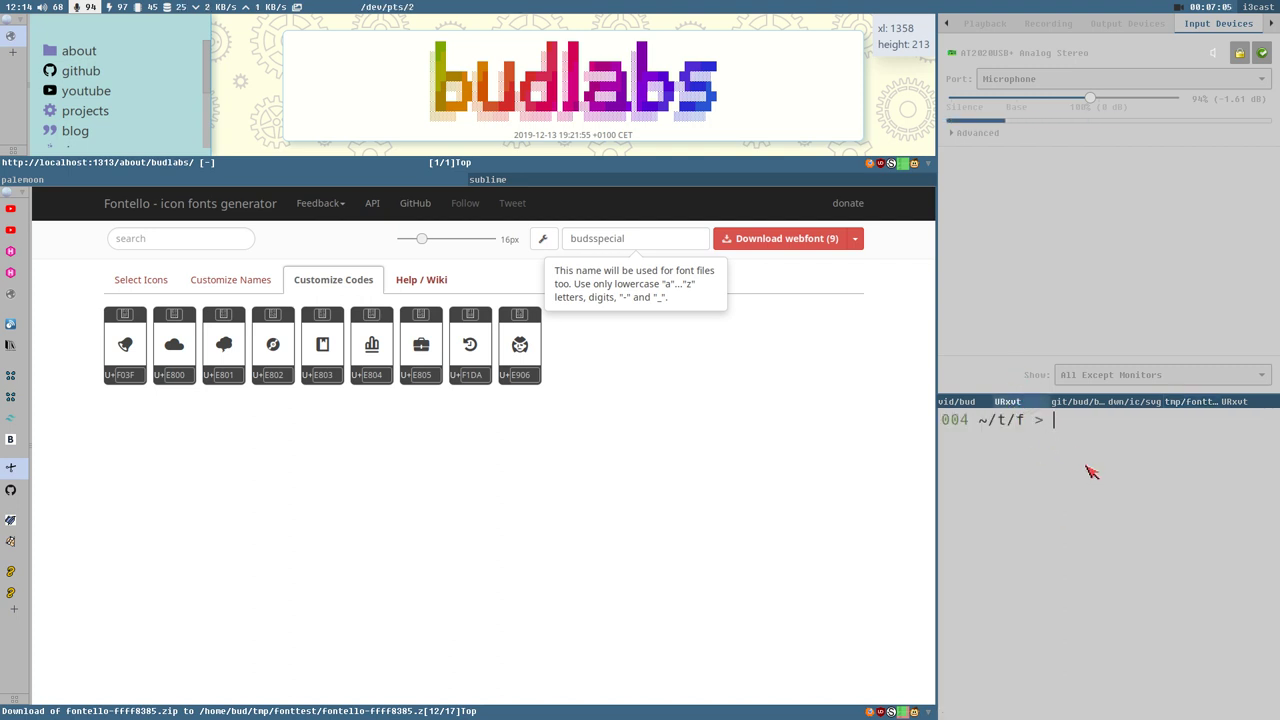
text(pwd)
key(Return)
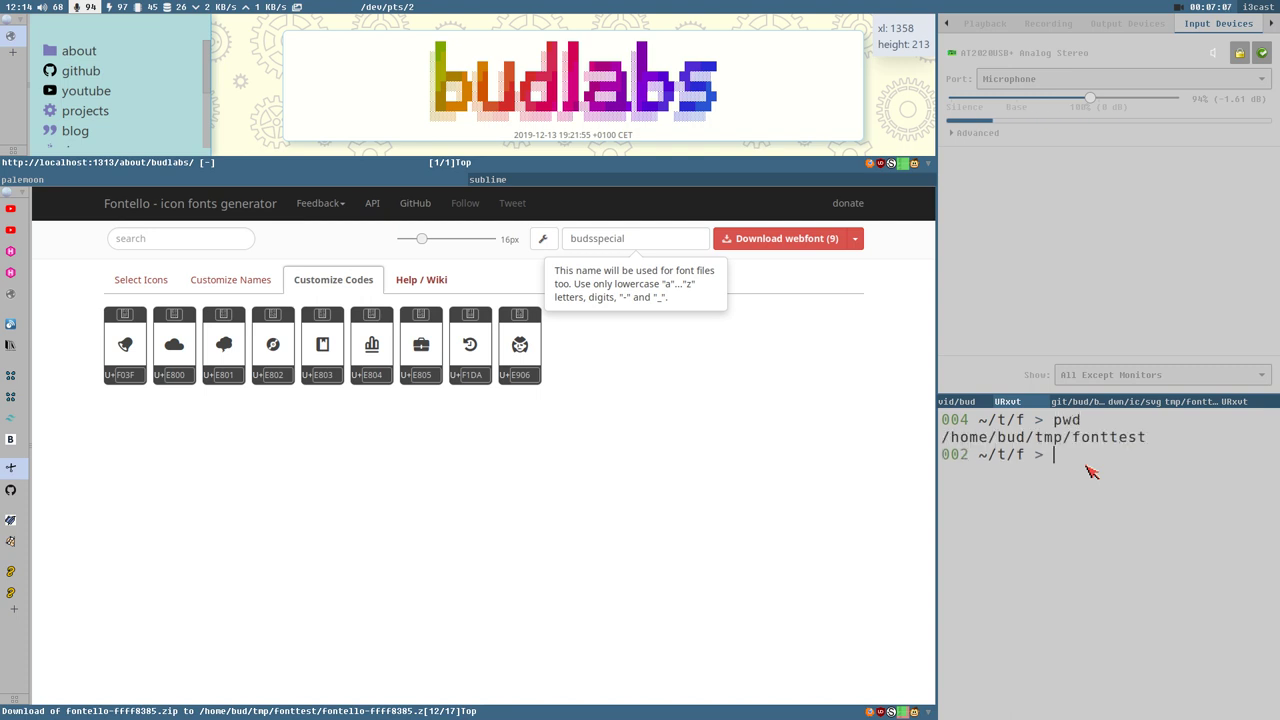
text(unzip fon)
key(Tab)
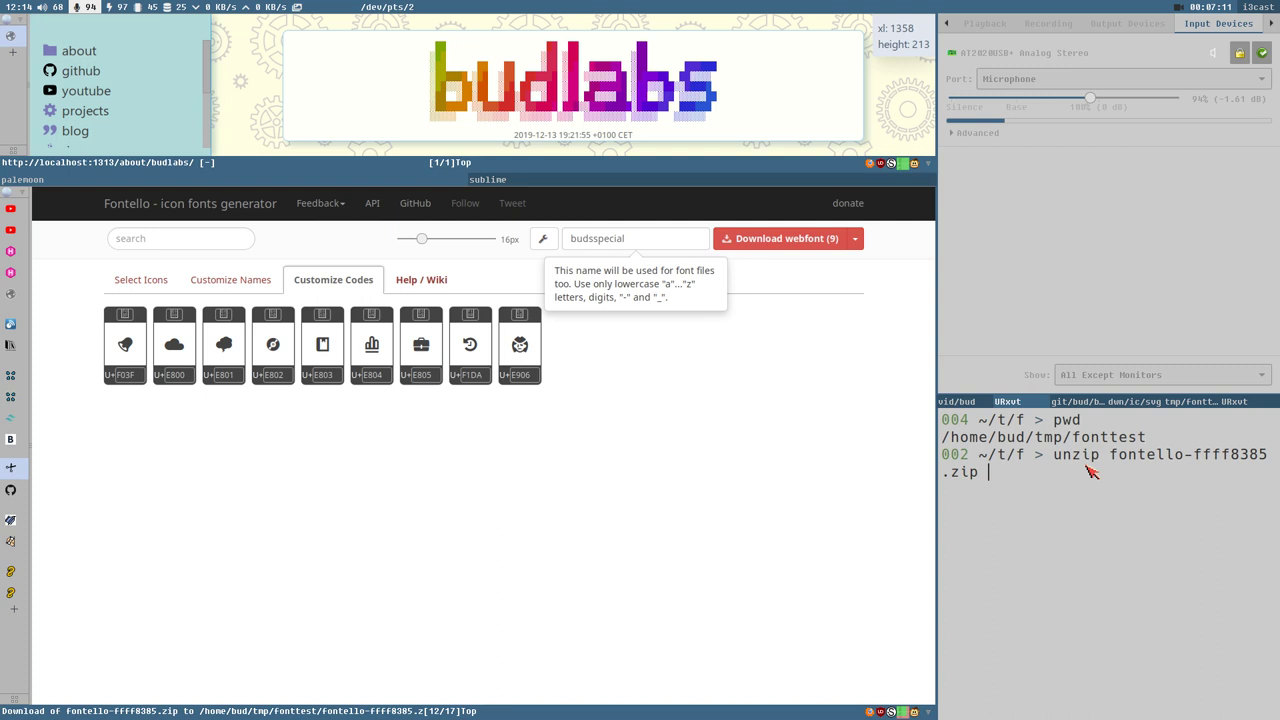
key(Return)
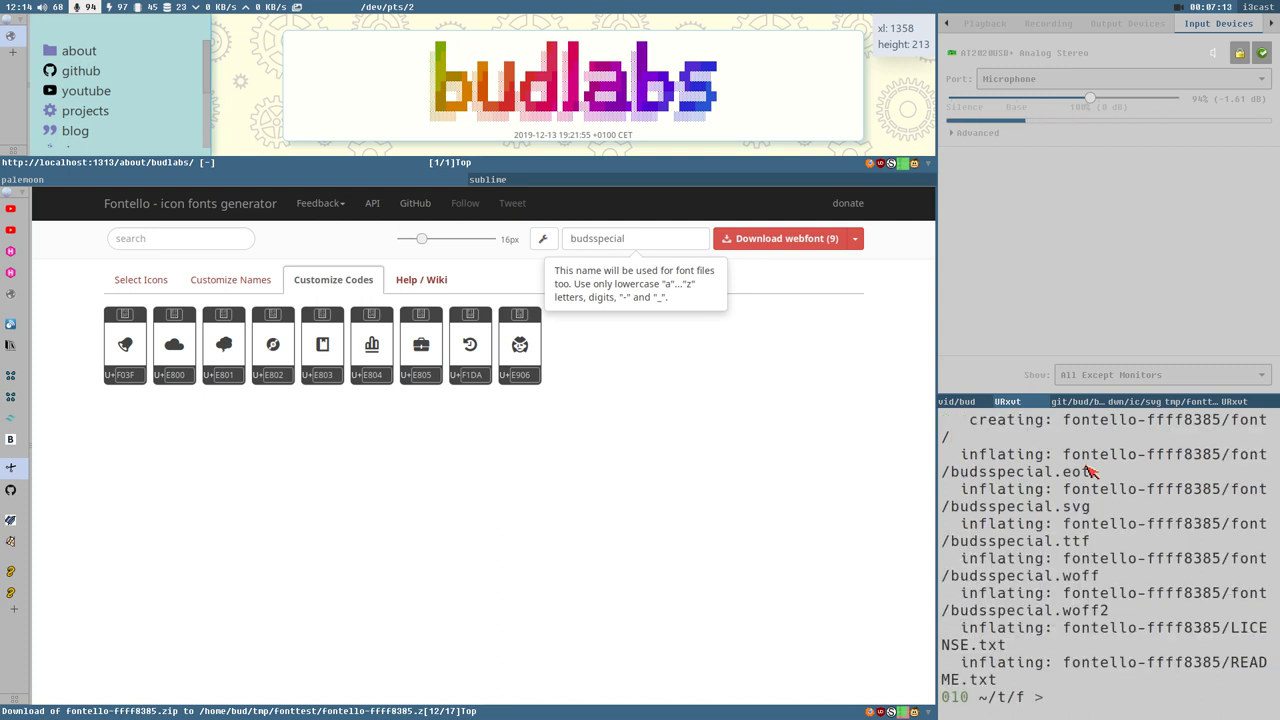
click(1192, 402)
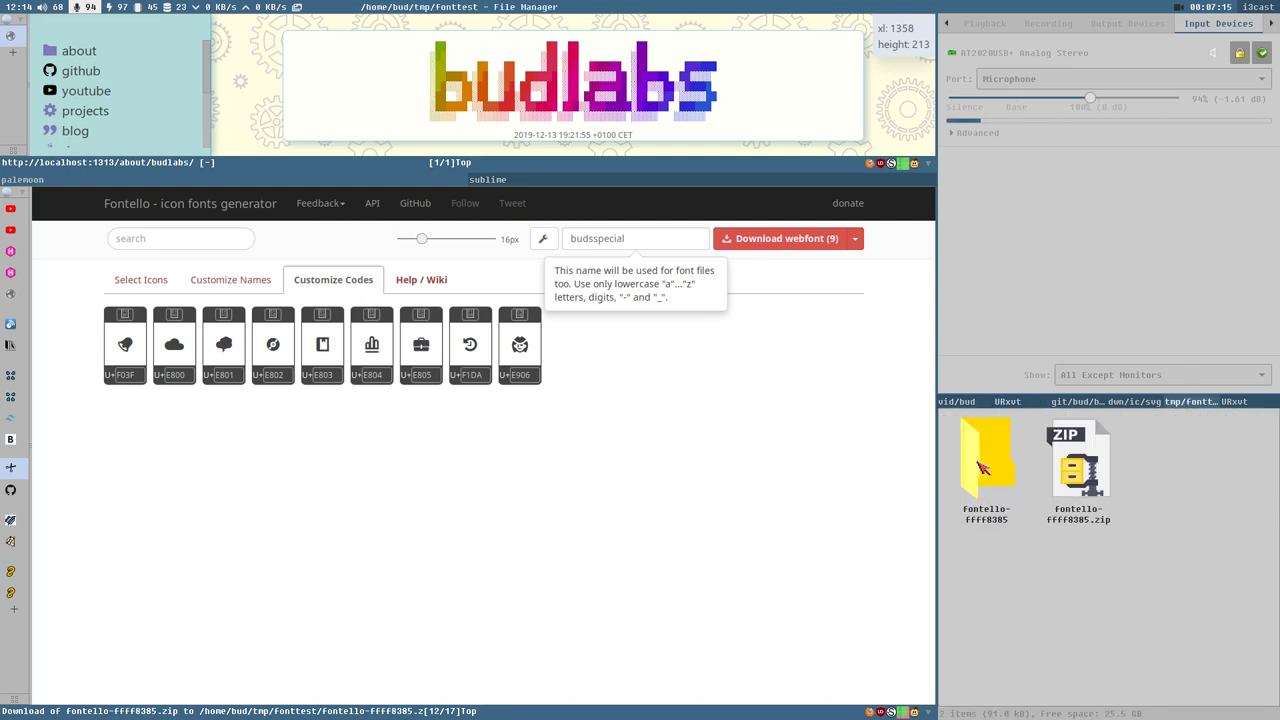
double_click(980, 465)
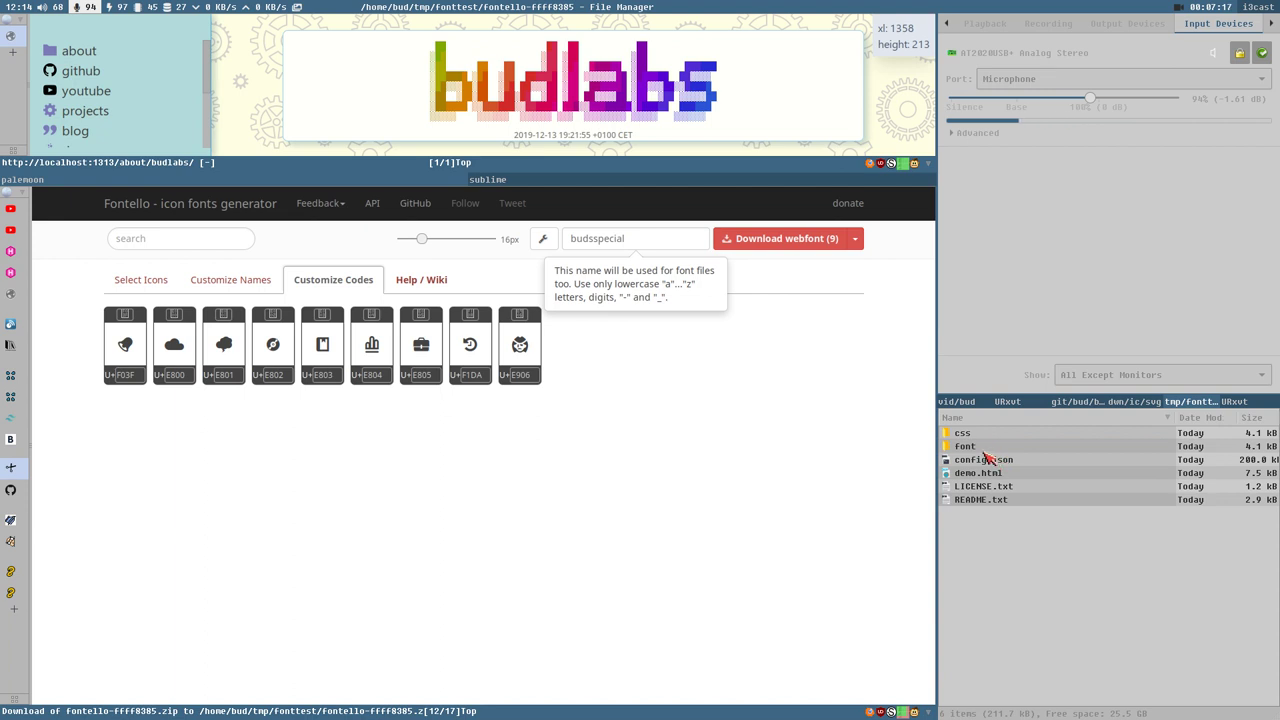
Step: Open the font folder, look over the .woff and .woff2 files, and select budsspecial.ttf
double_click(977, 449)
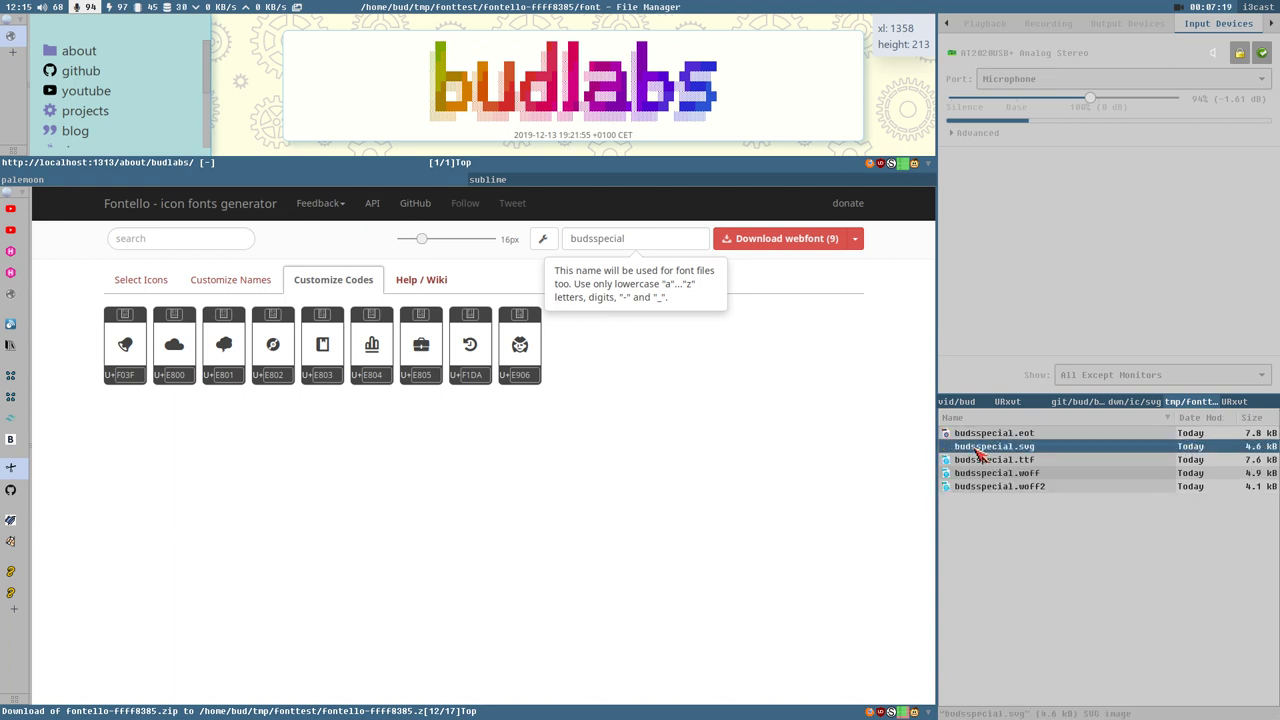
click(992, 477)
click(995, 489)
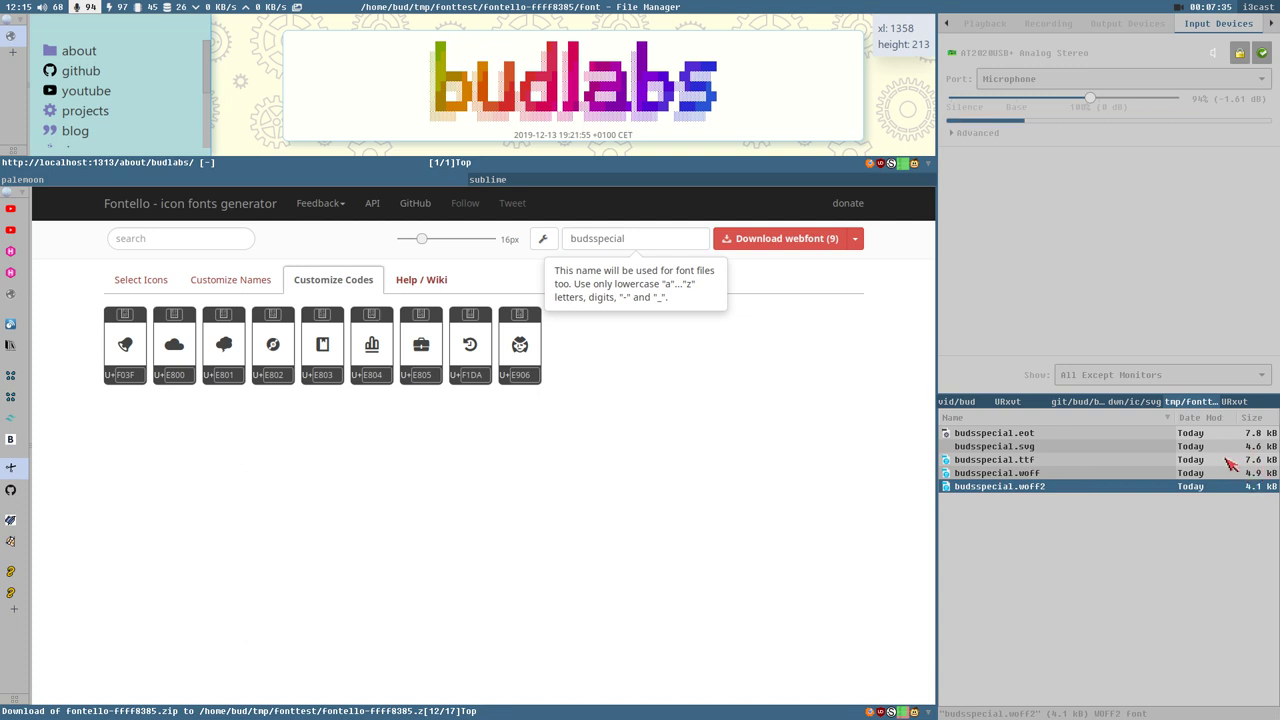
click(1012, 462)
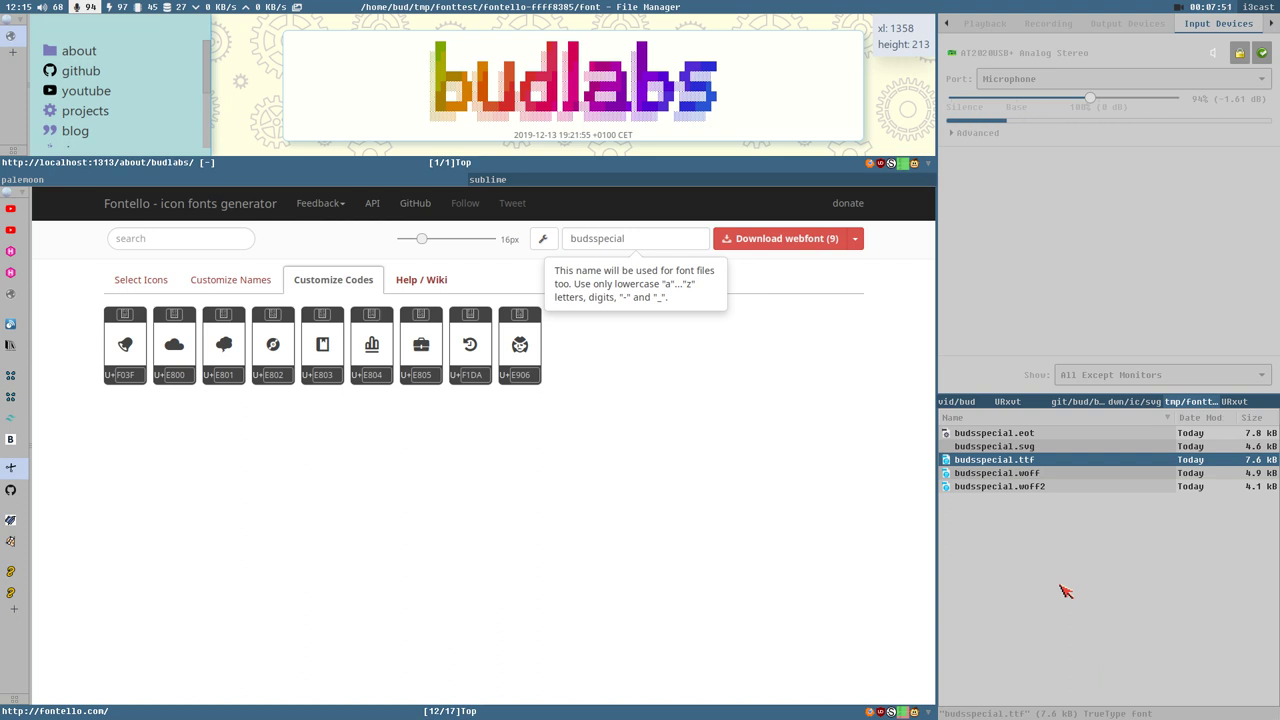
Step: Jump to ~/.fonts with the GoTo picker and paste budsspecial.ttf into it
key(super+g)
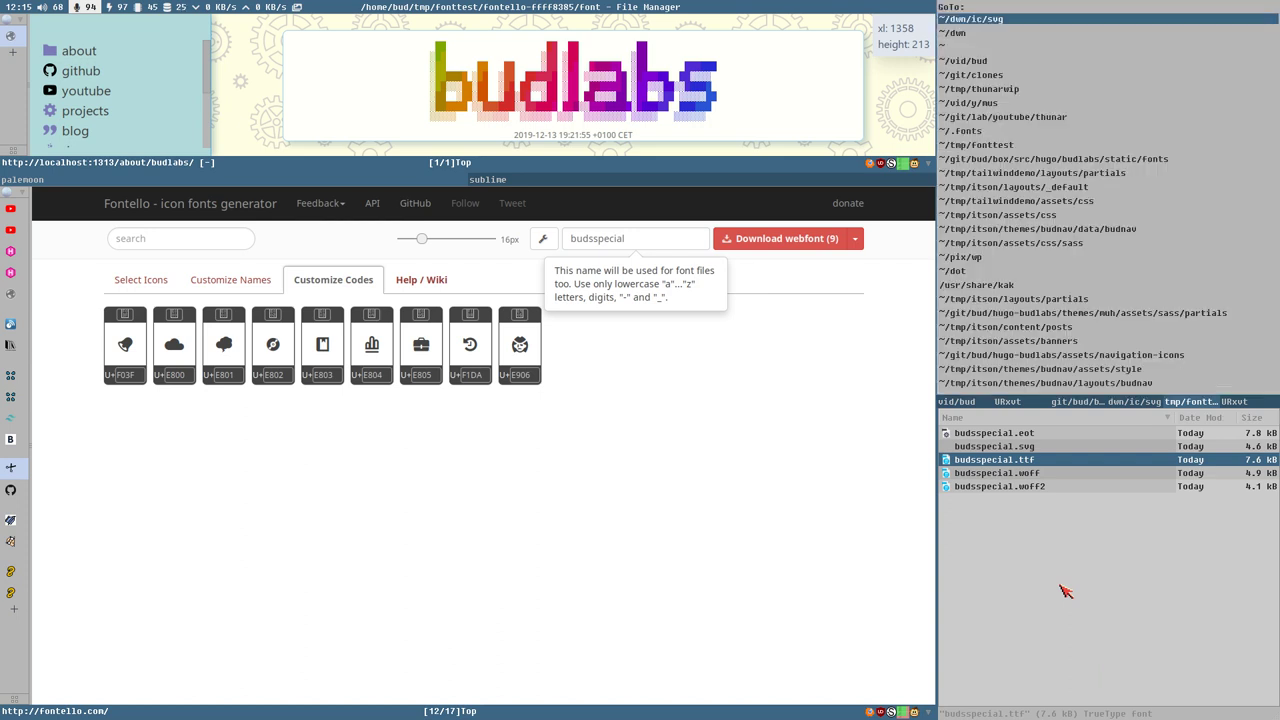
text(~/.)
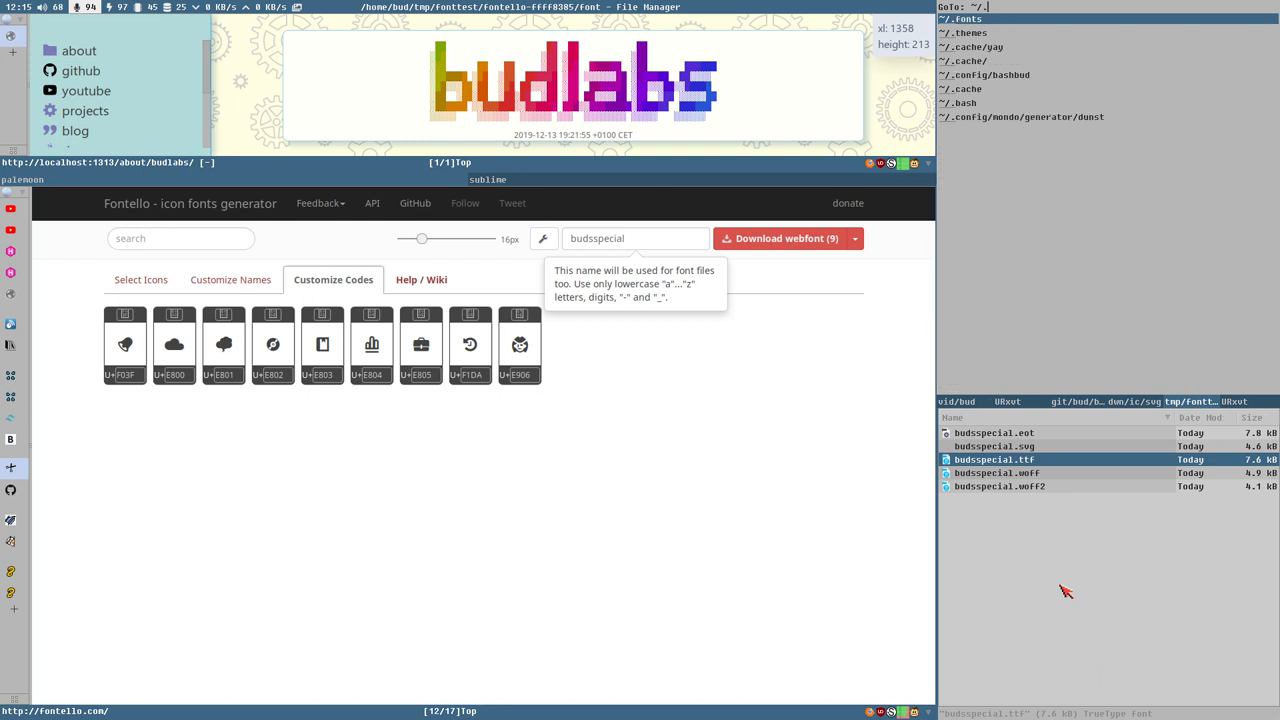
text(fonts)
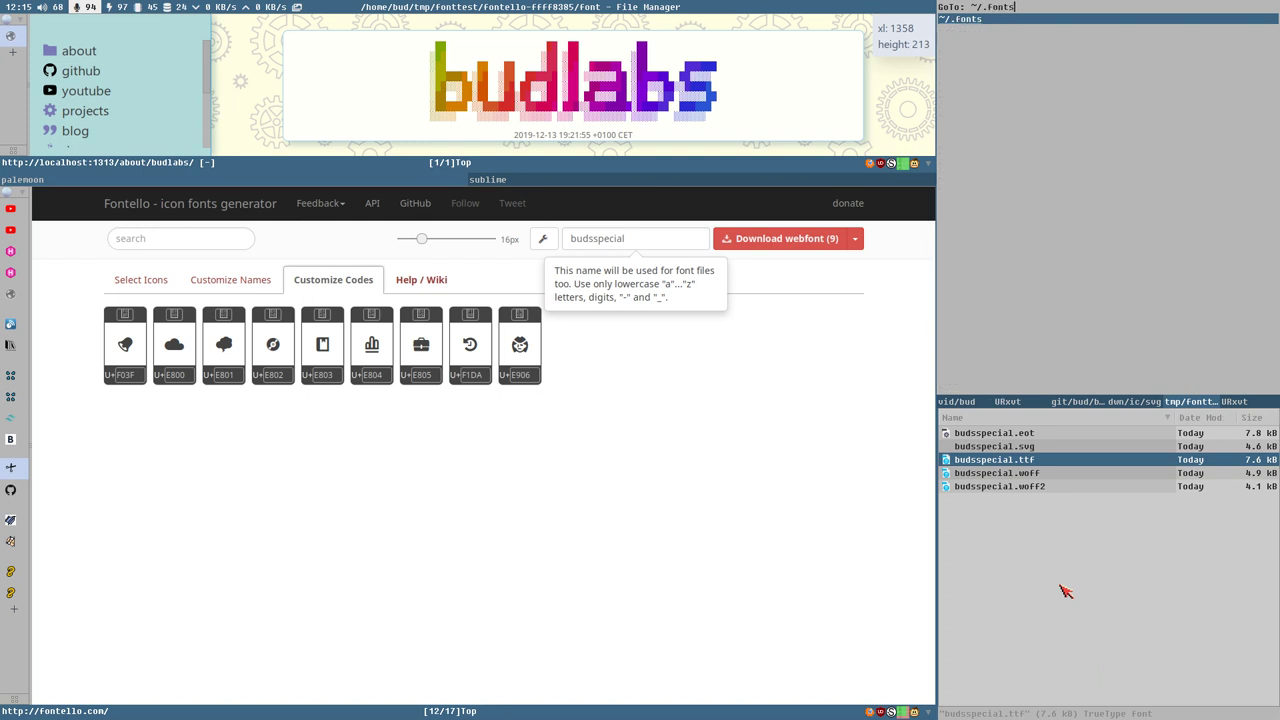
key(Return)
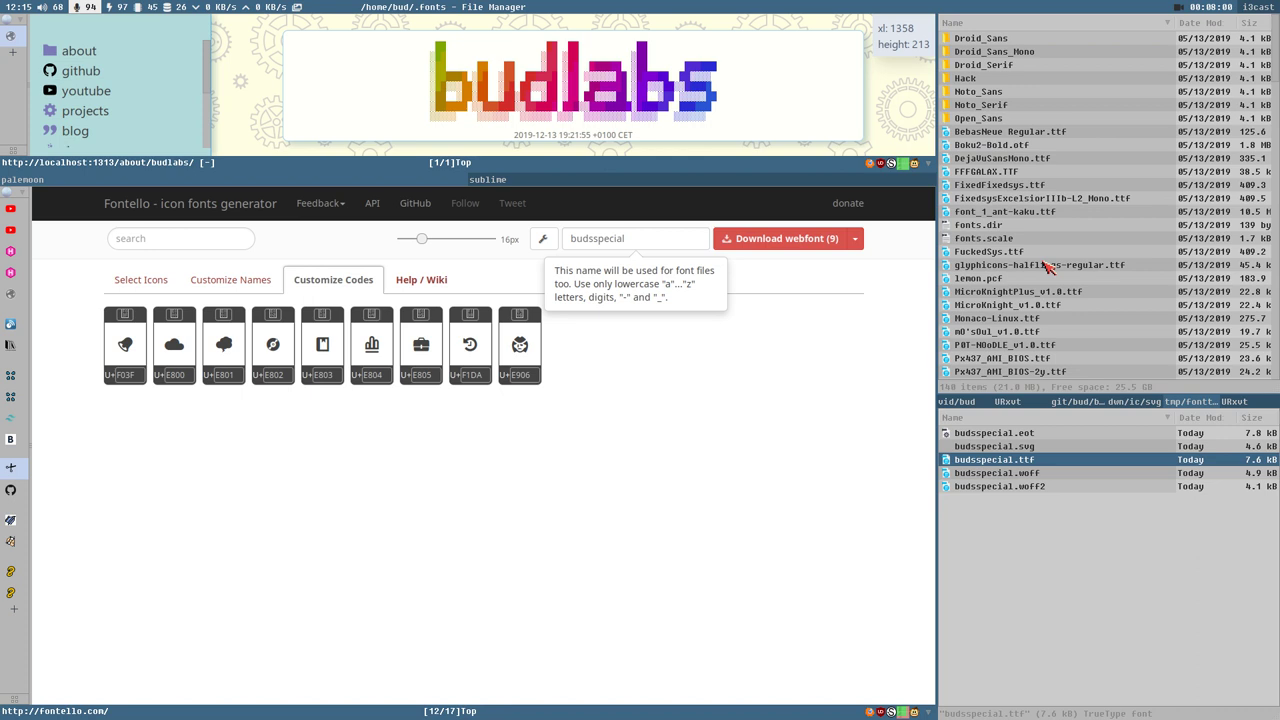
click(1040, 463)
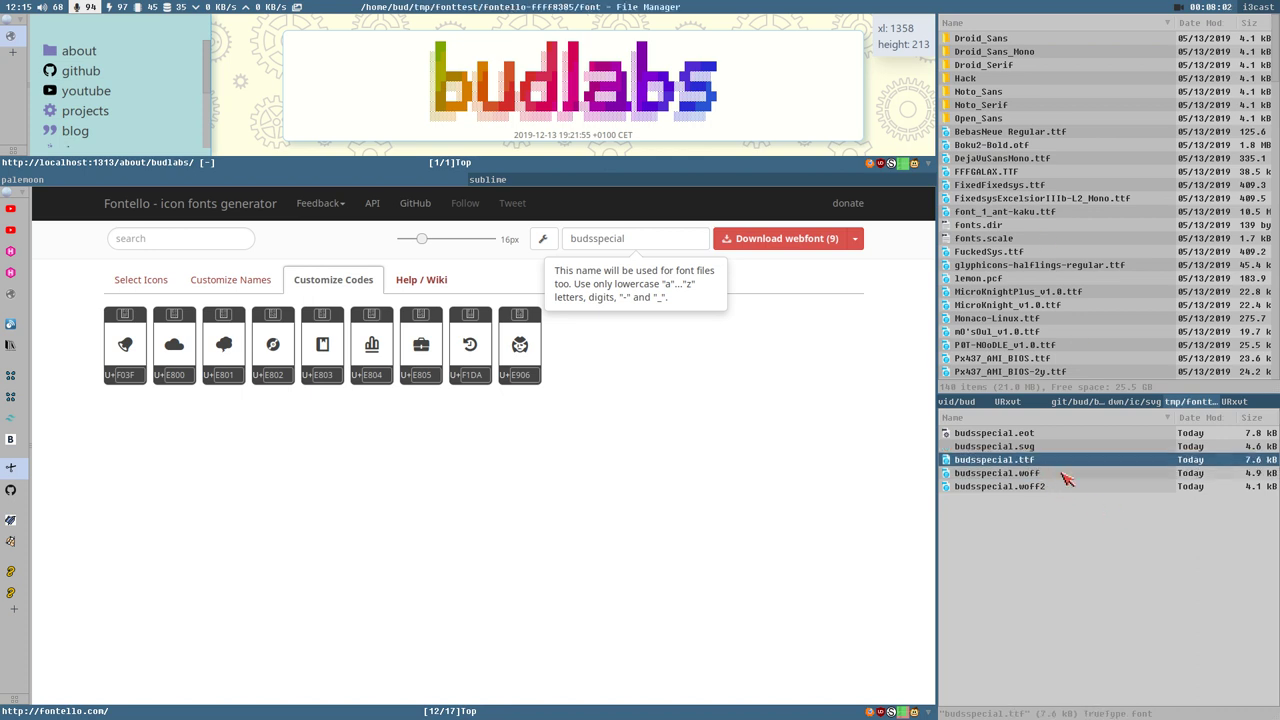
click(1005, 280)
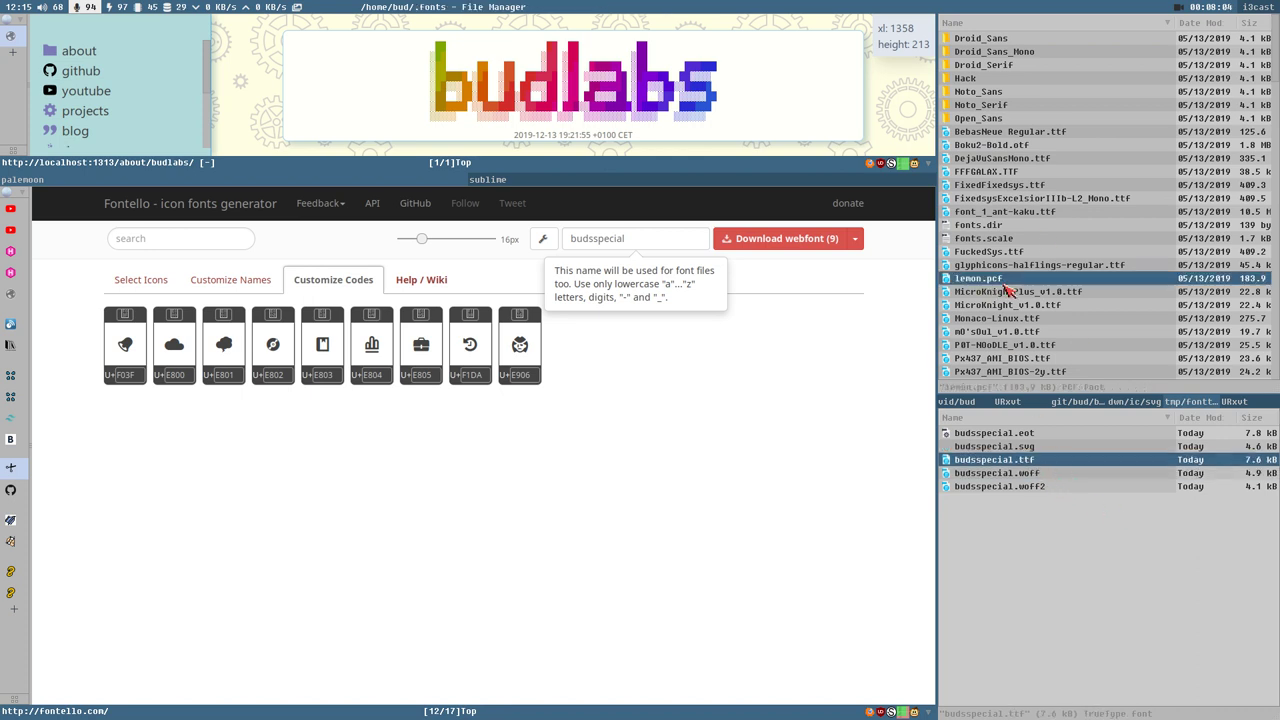
key(ctrl+v)
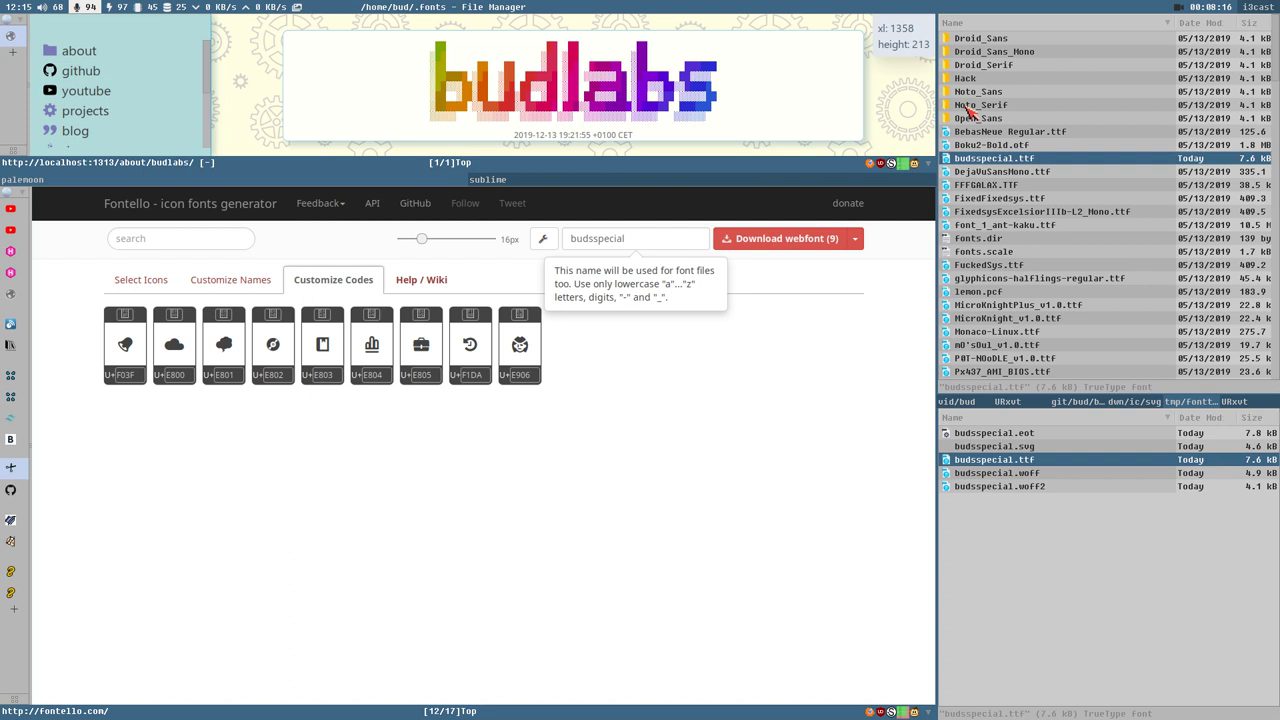
Step: Clear the terminal and rebuild the font cache with fc-cache
click(1007, 402)
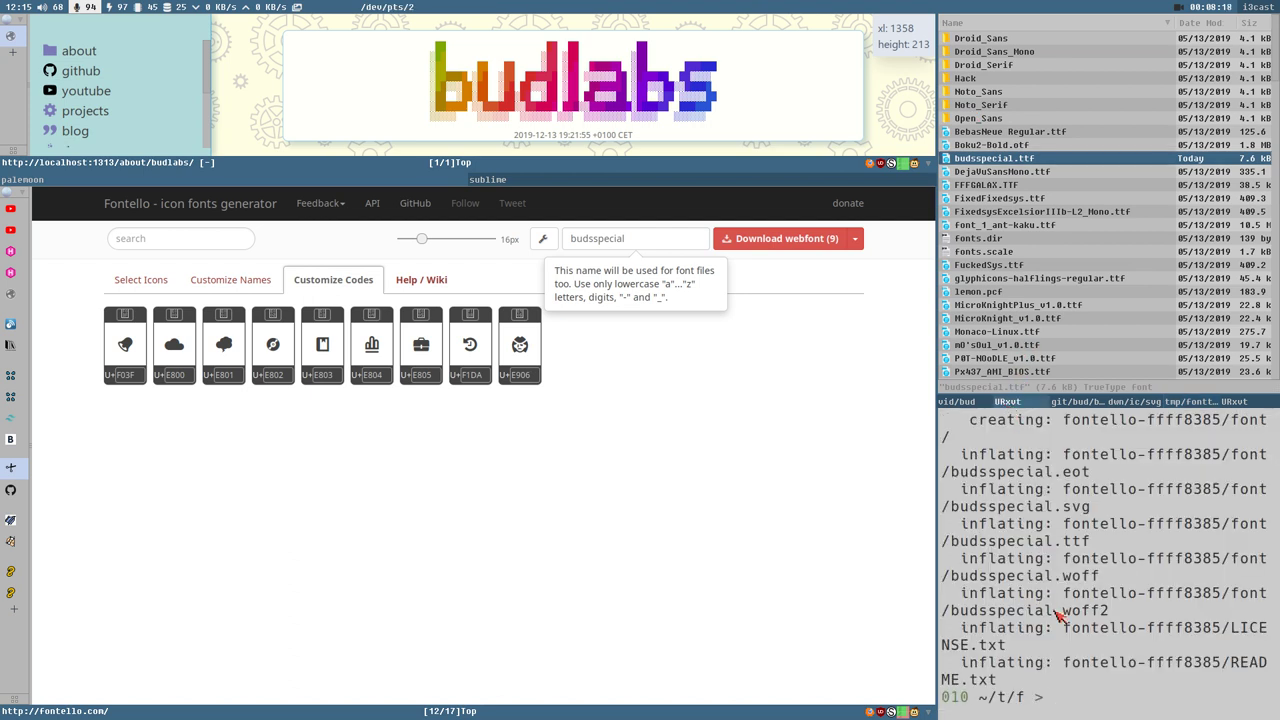
text(clear)
key(Return)
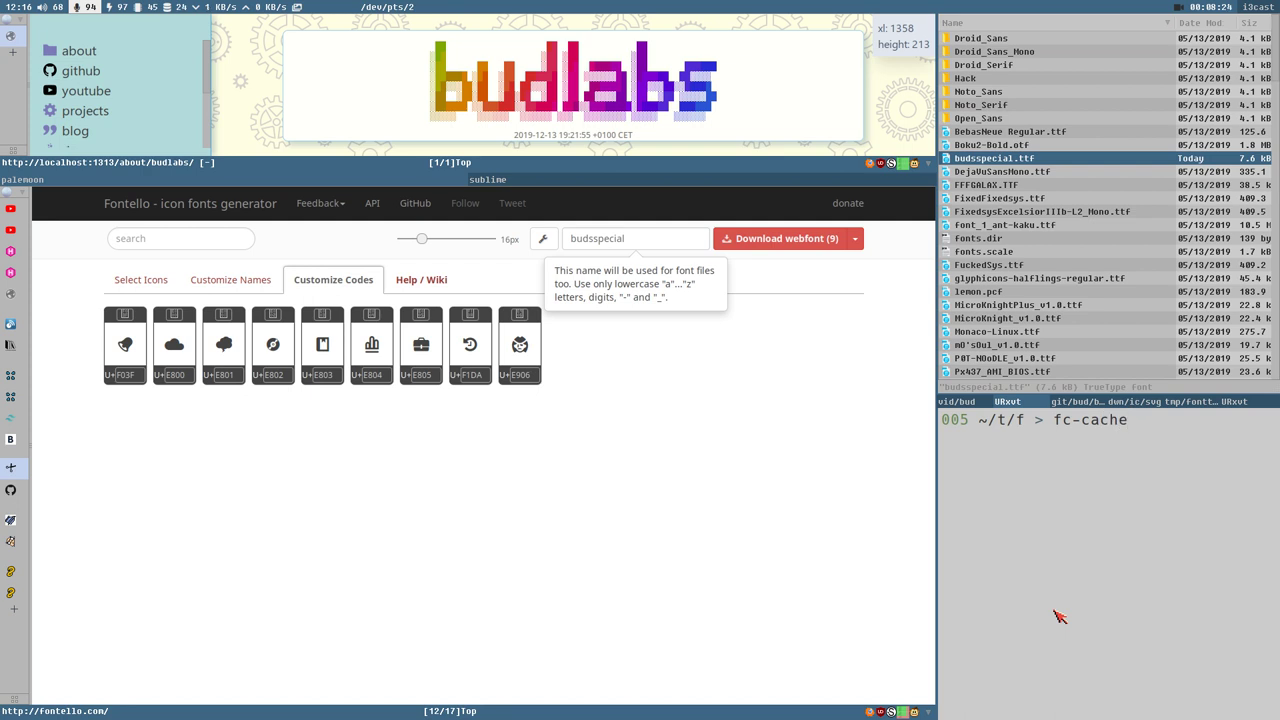
key(Return)
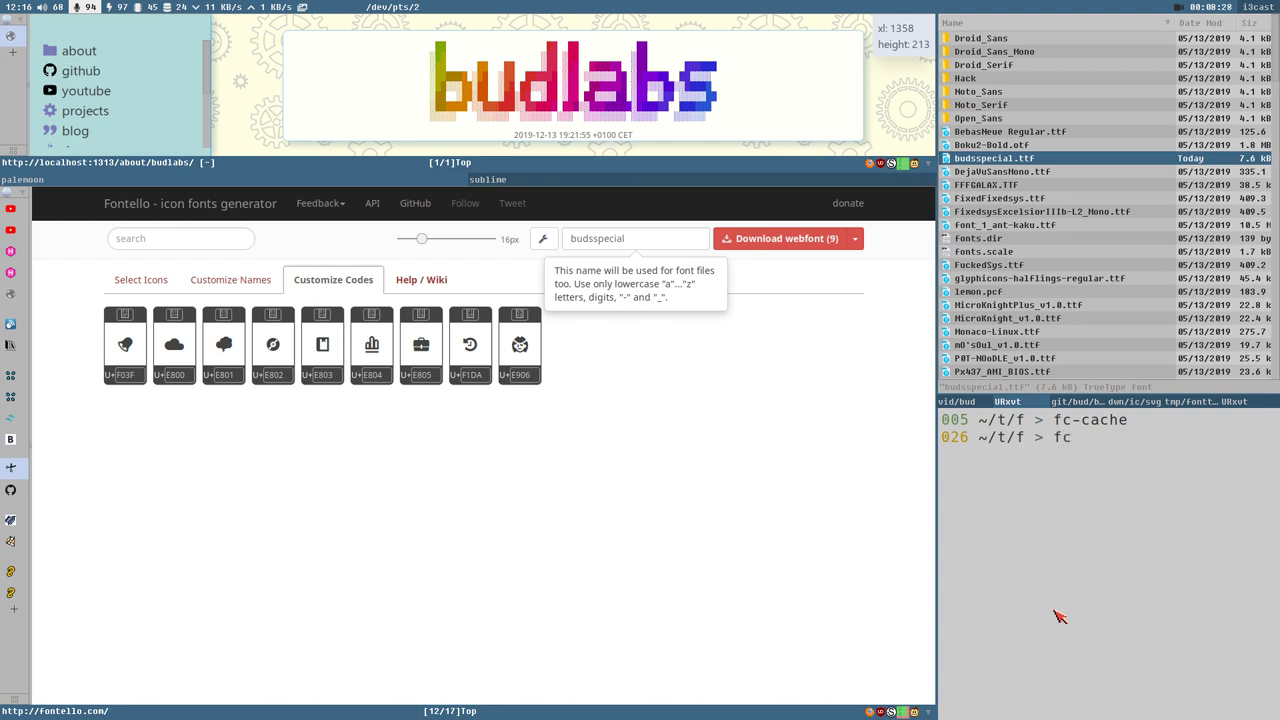
Step: Run fc-list piped to grep for budsspecial and select the budsspecial:style=Regular result
text(fc-list)
key(Return)
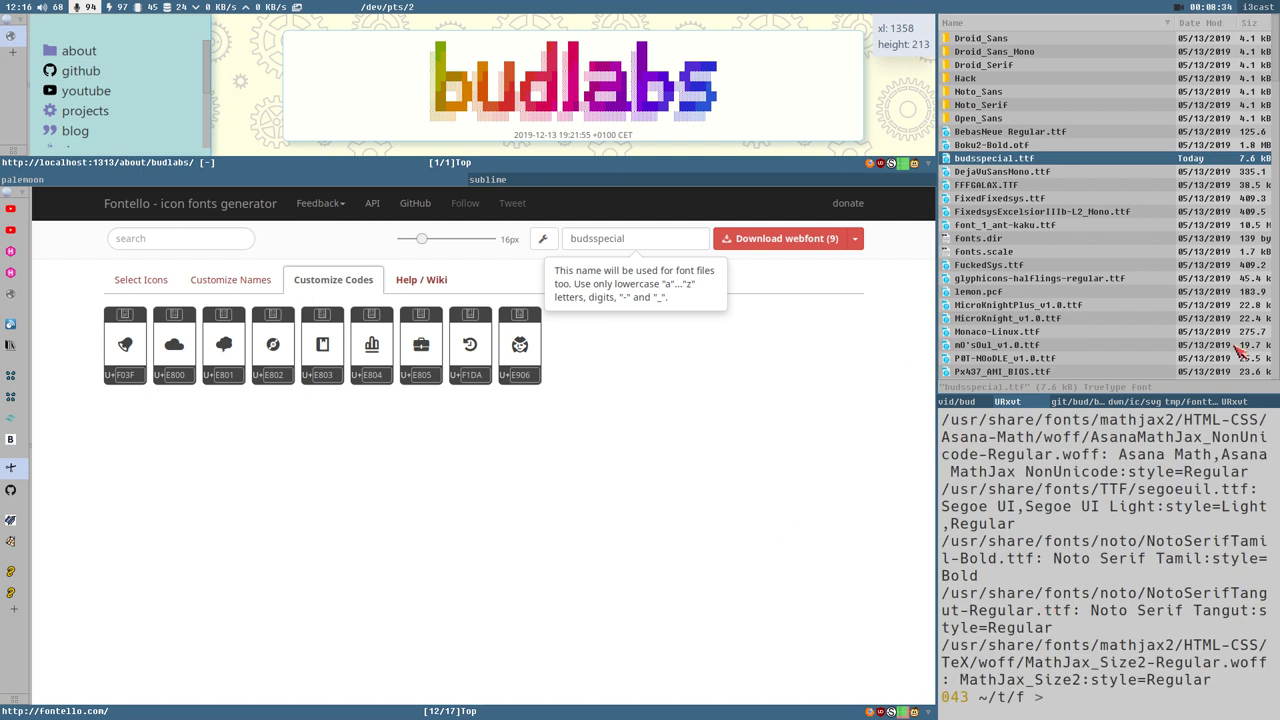
text(fc-list | grep budsspo)
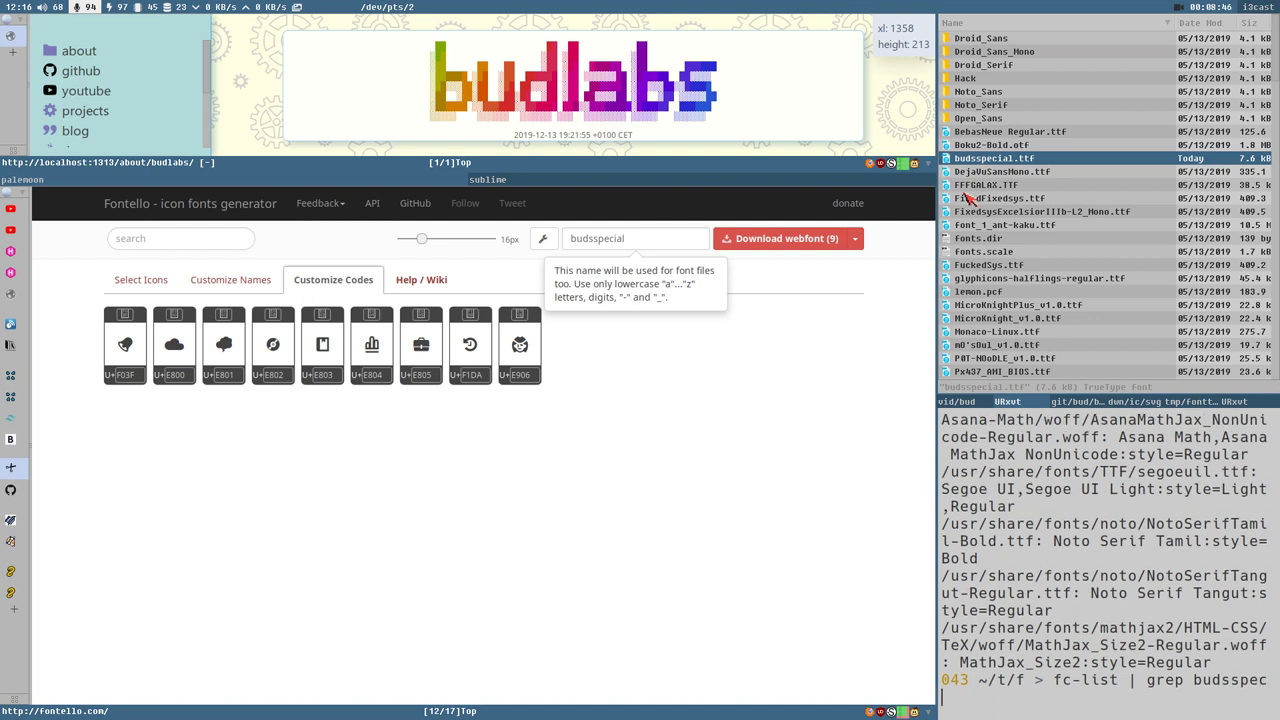
text(cial)
key(Return)
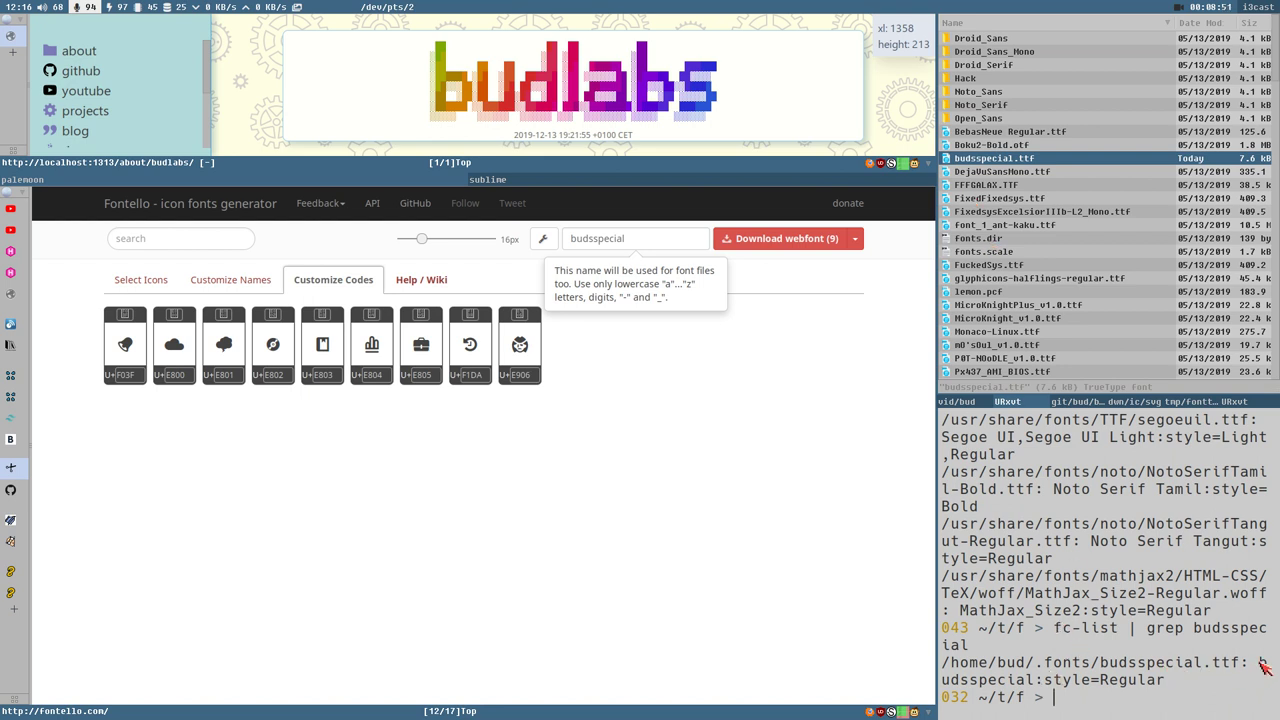
drag(1261, 664, 1167, 687)
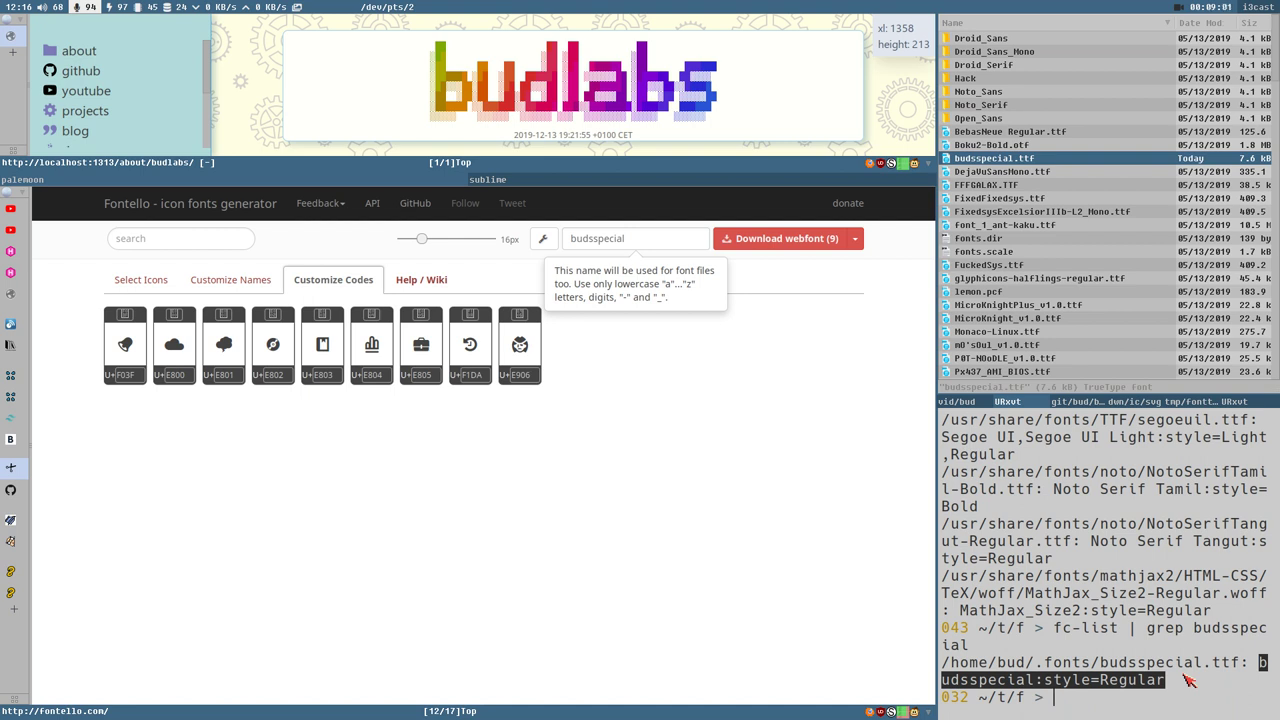
Step: Duplicate the font-2 line in the polybar config and change its font to budsspecial:style=Regular
key(super+s)
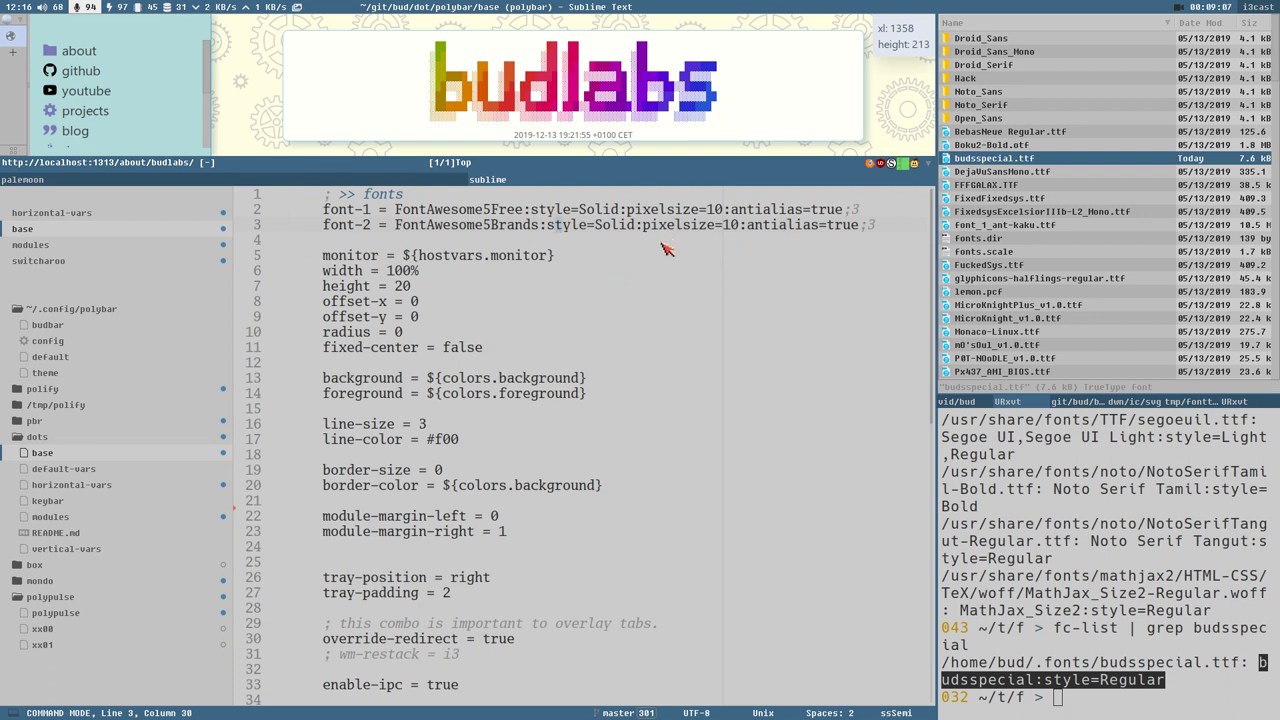
key(y)
key(y)
key(p)
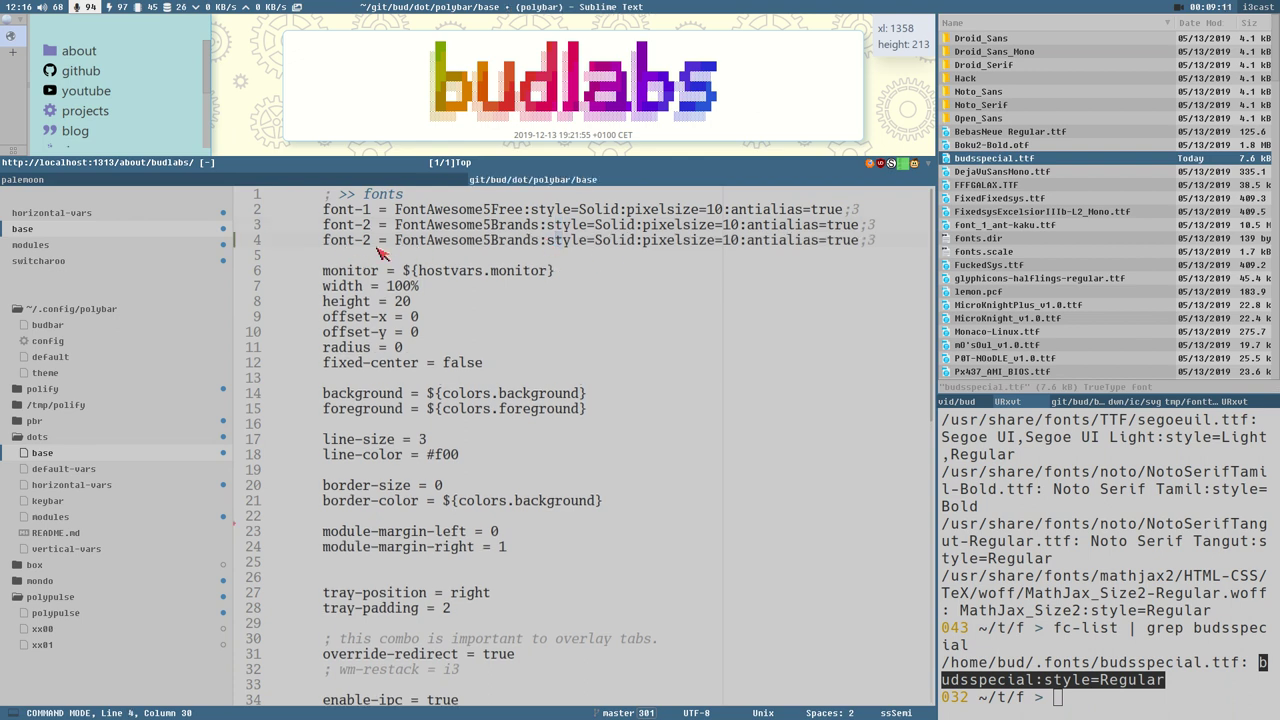
drag(397, 243, 642, 253)
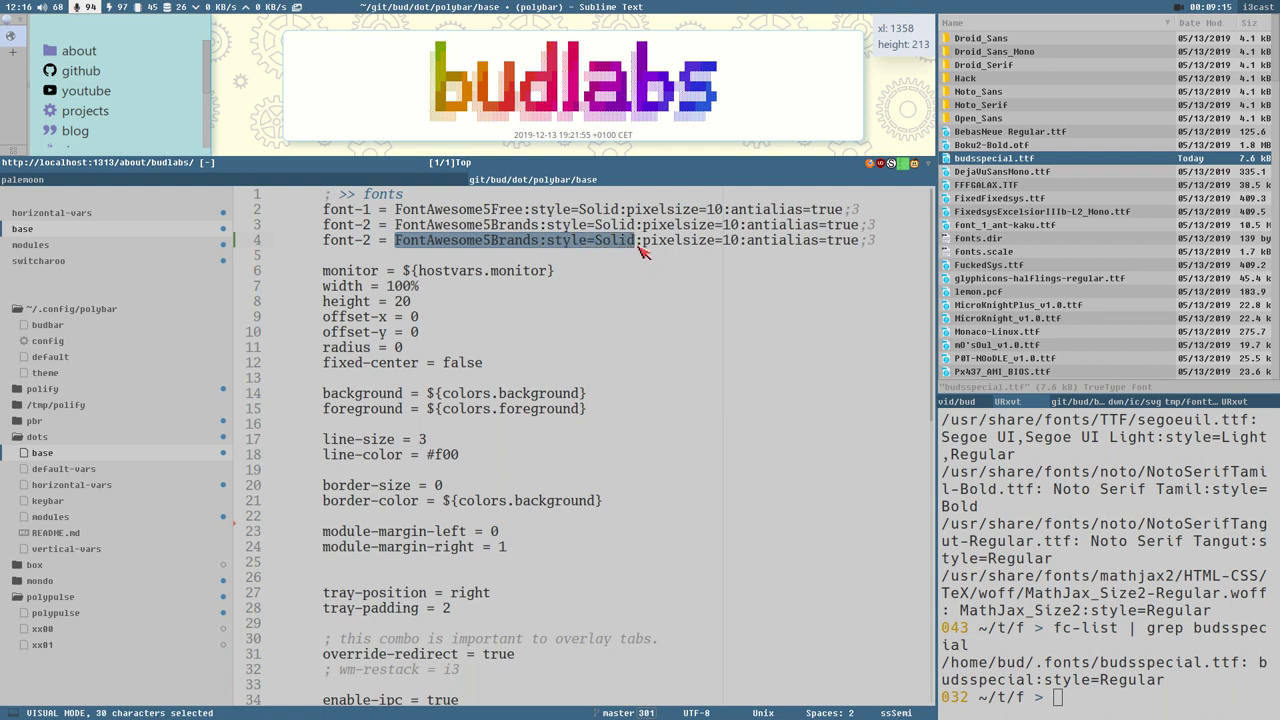
key(p)
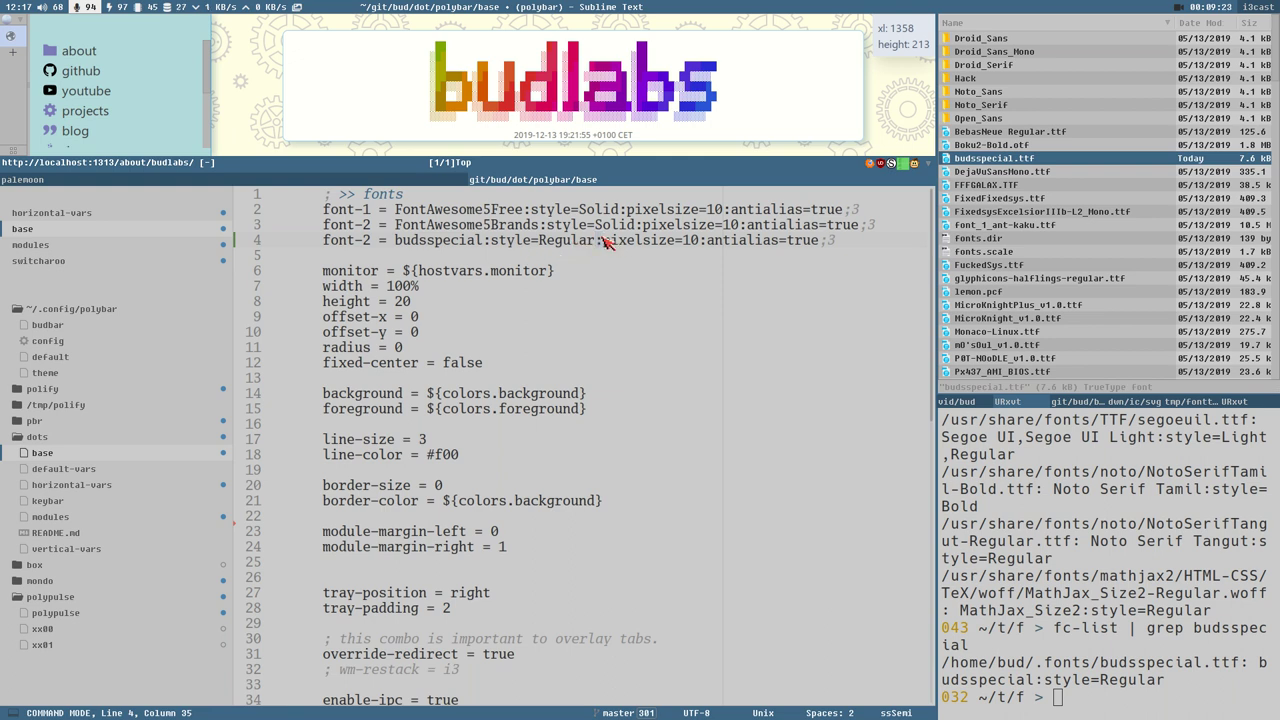
Step: Fix the new font line's index to 3 and save the polybar config
drag(602, 243, 692, 234)
drag(606, 245, 842, 246)
key(Escape)
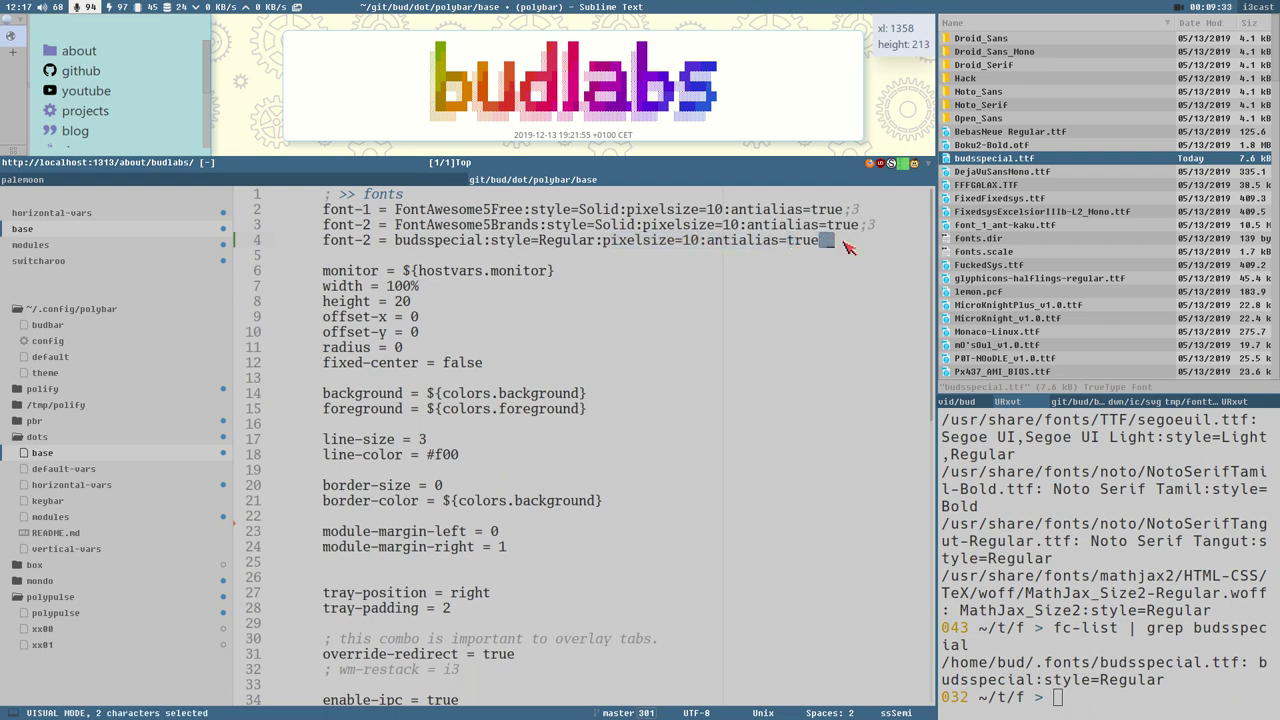
key(Escape)
key(j)
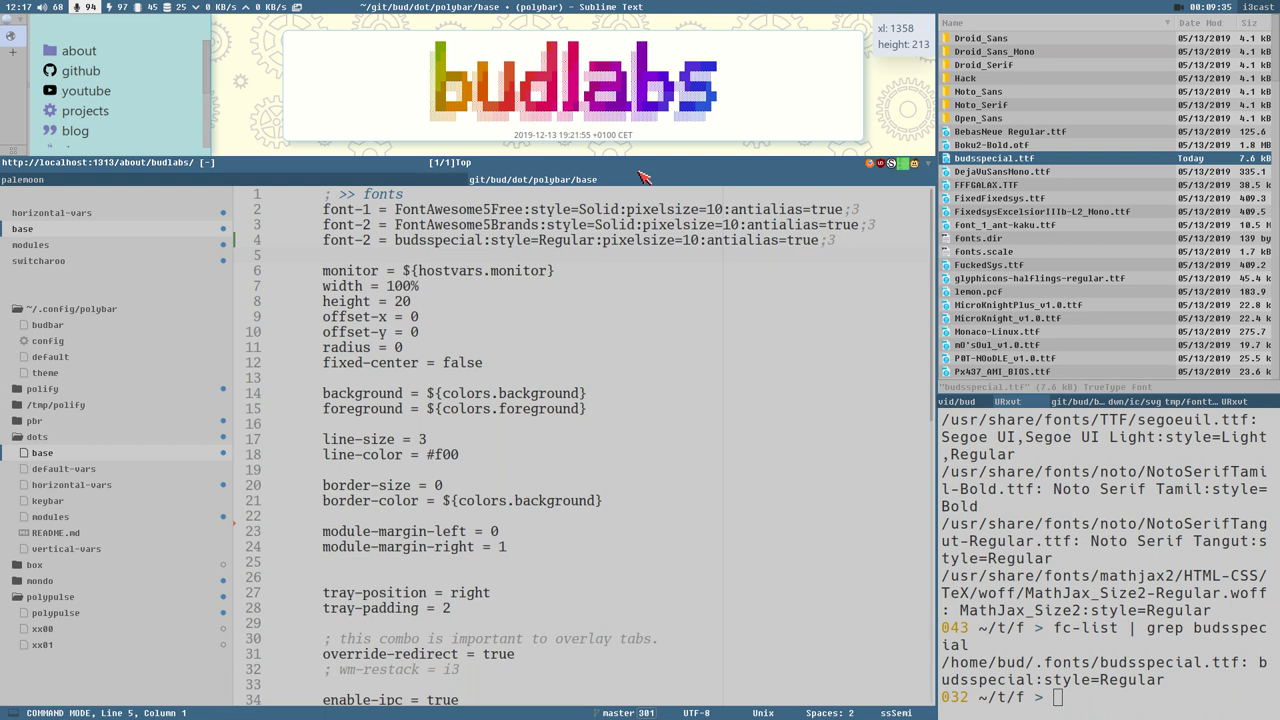
click(365, 247)
text(s3)
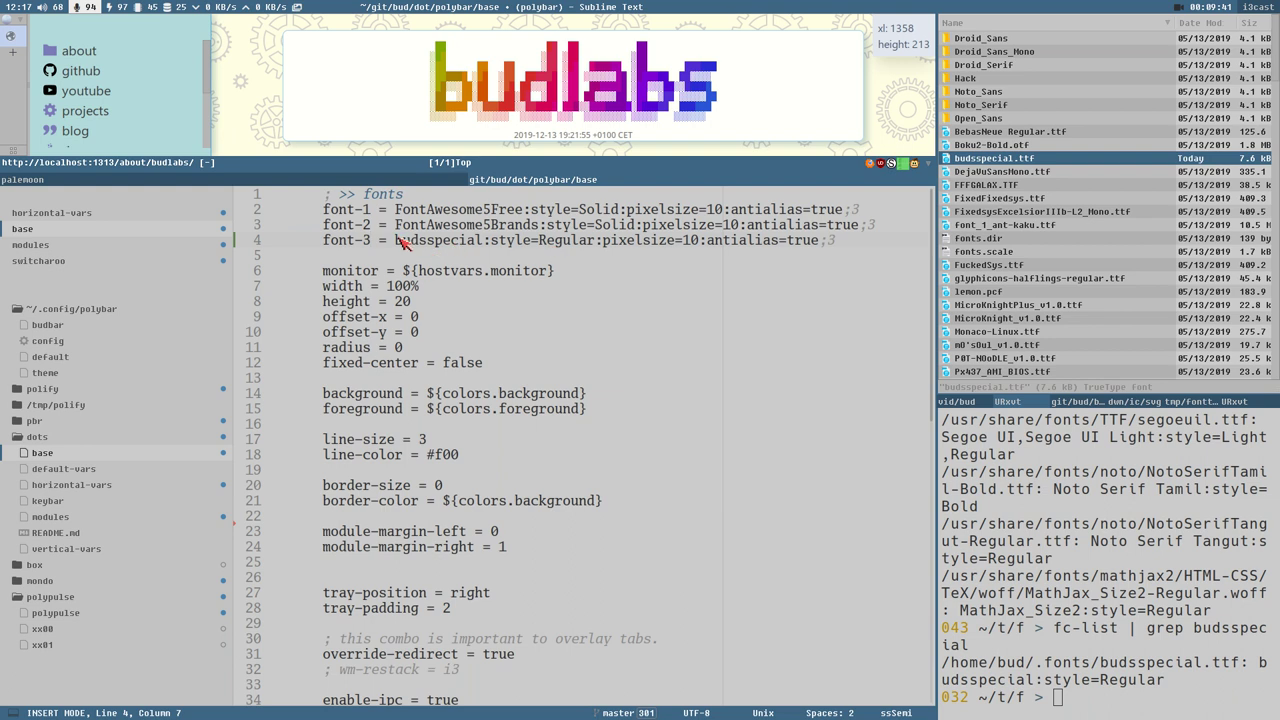
drag(398, 244, 445, 246)
click(466, 245)
key(ctrl+s)
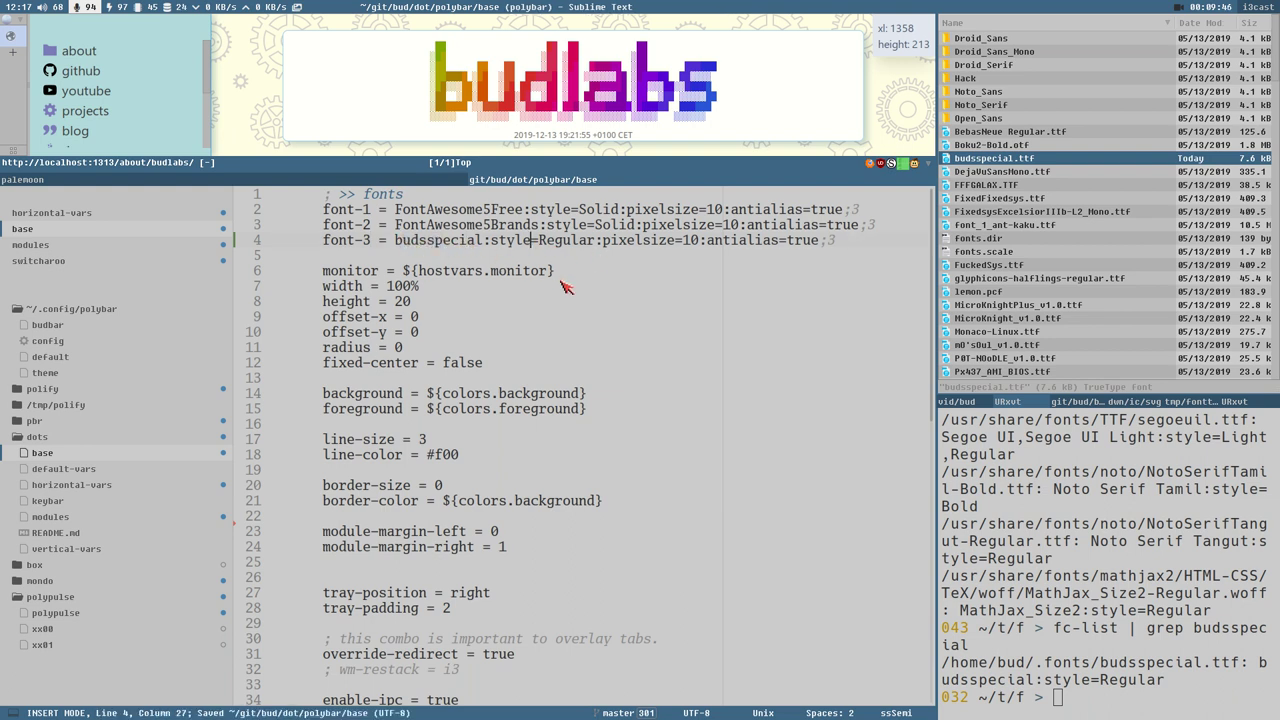
Step: Open the polybar modules file in Sublime Text
click(358, 180)
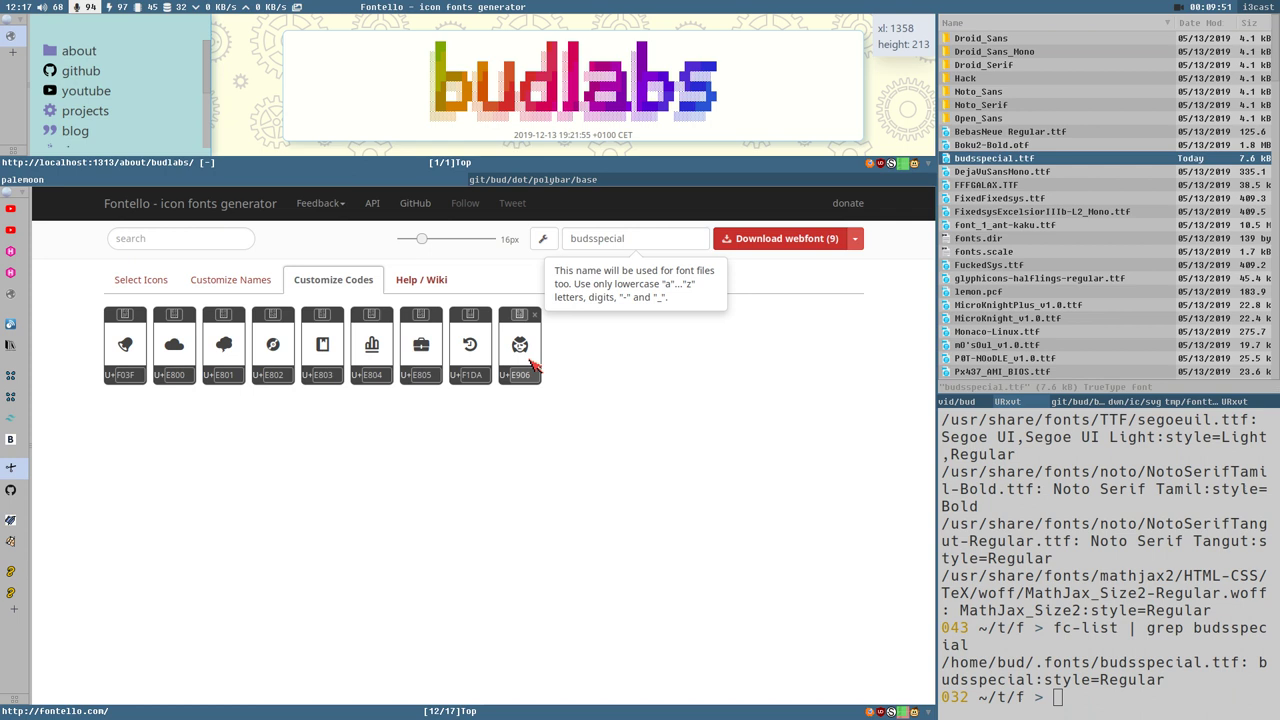
click(500, 180)
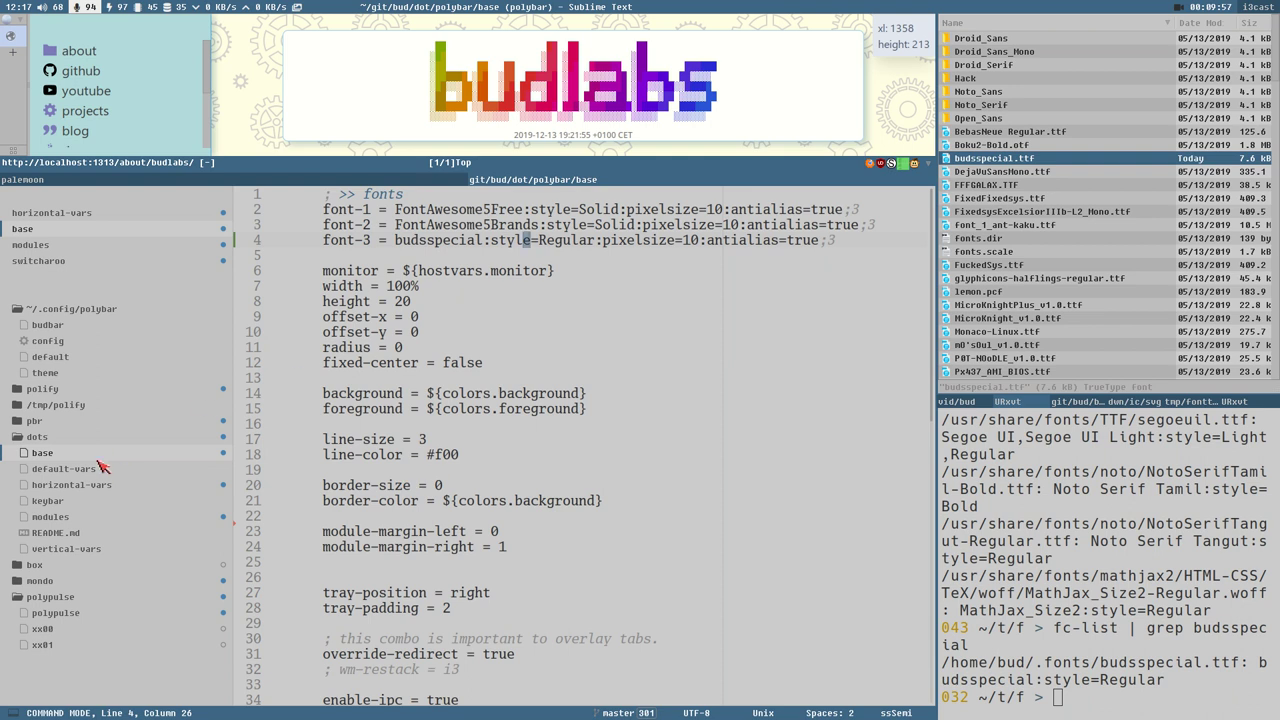
click(60, 516)
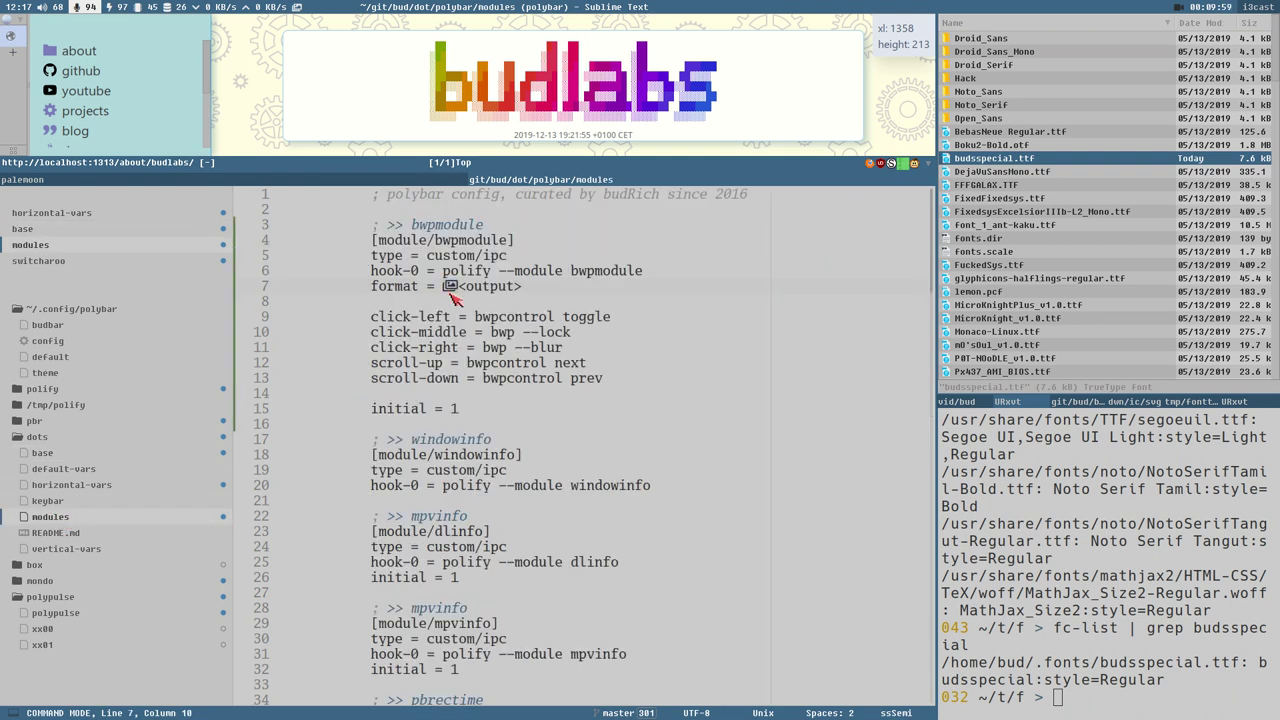
click(299, 8)
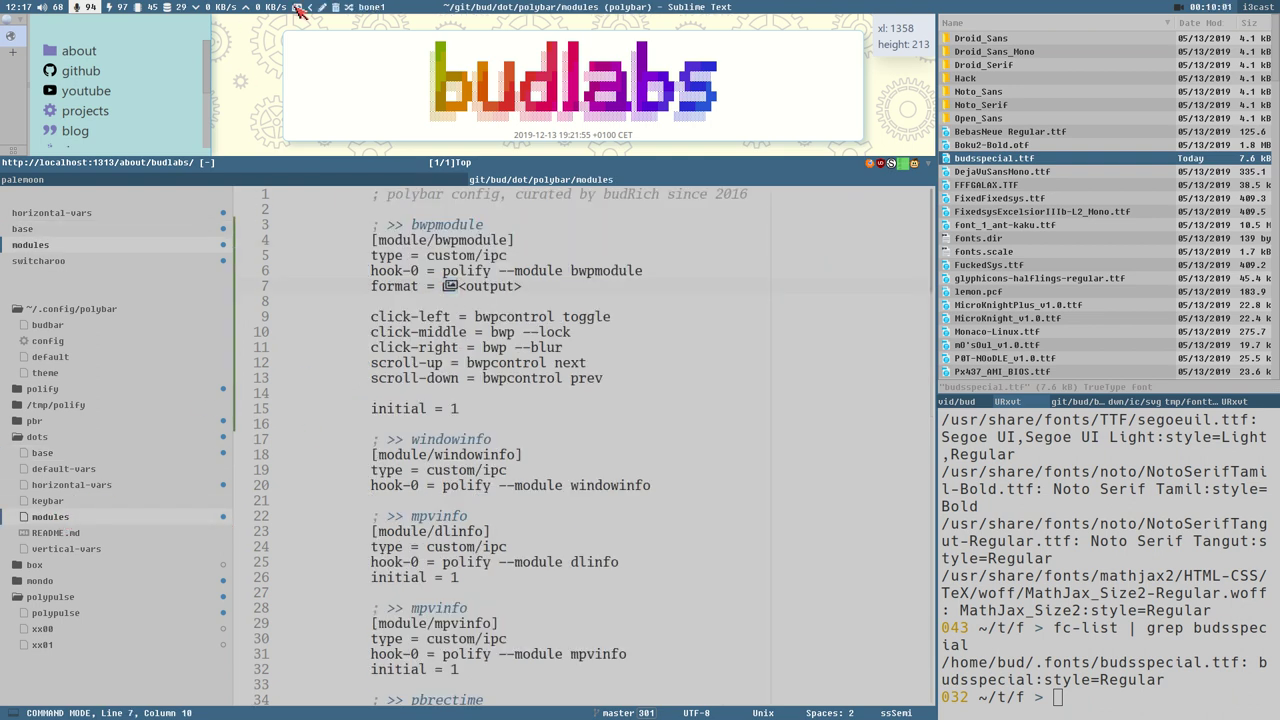
click(299, 8)
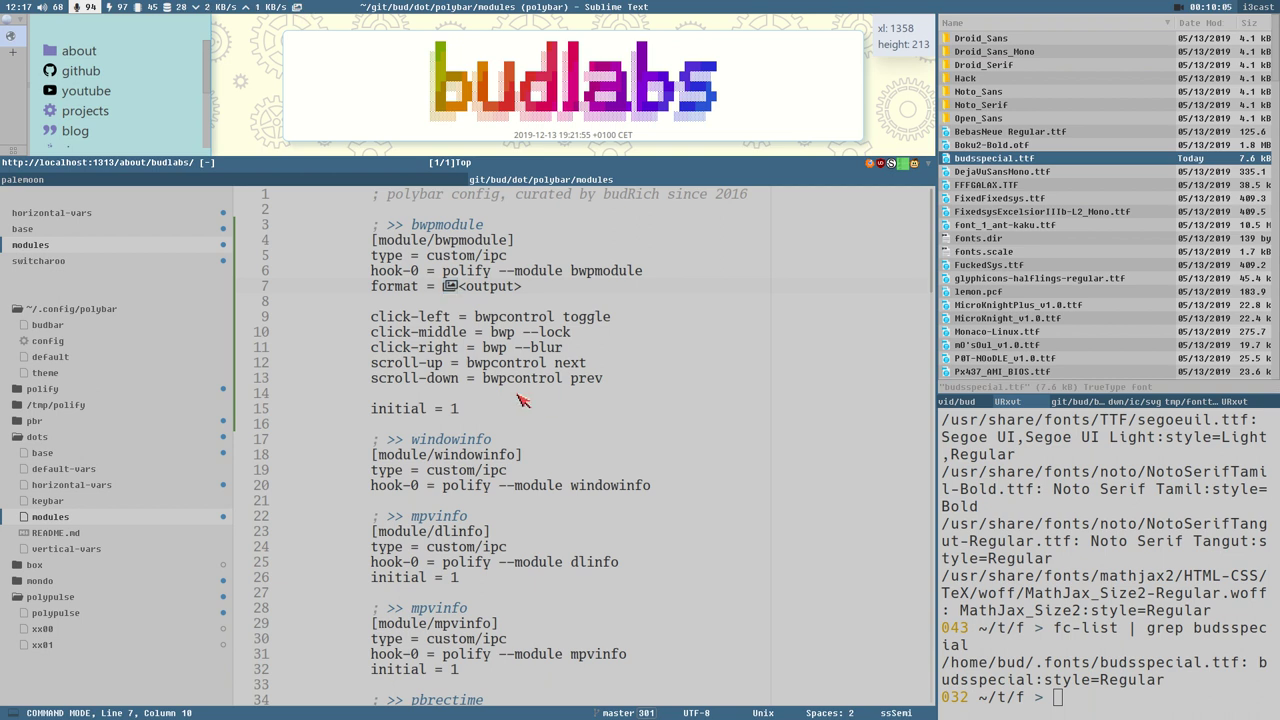
Step: Launch Character Map (gucharmap) from the application launcher
key(super+d)
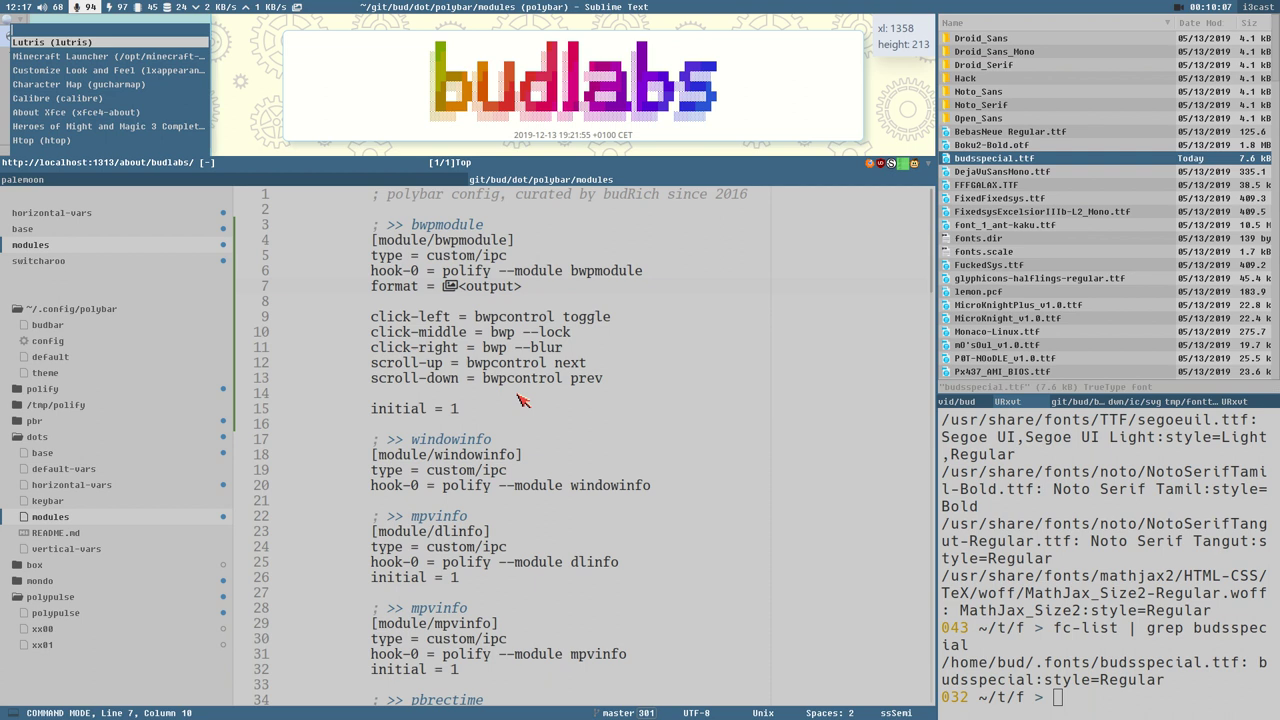
text(c)
text(uc)
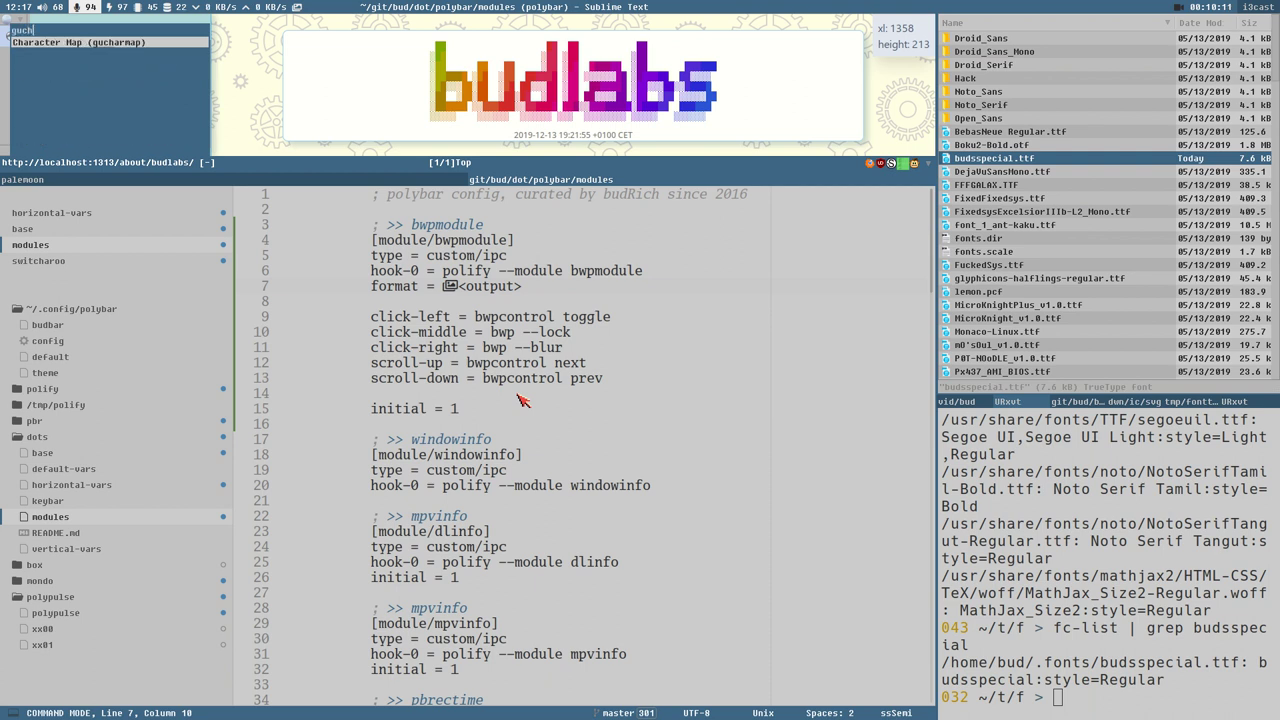
text(h)
key(Return)
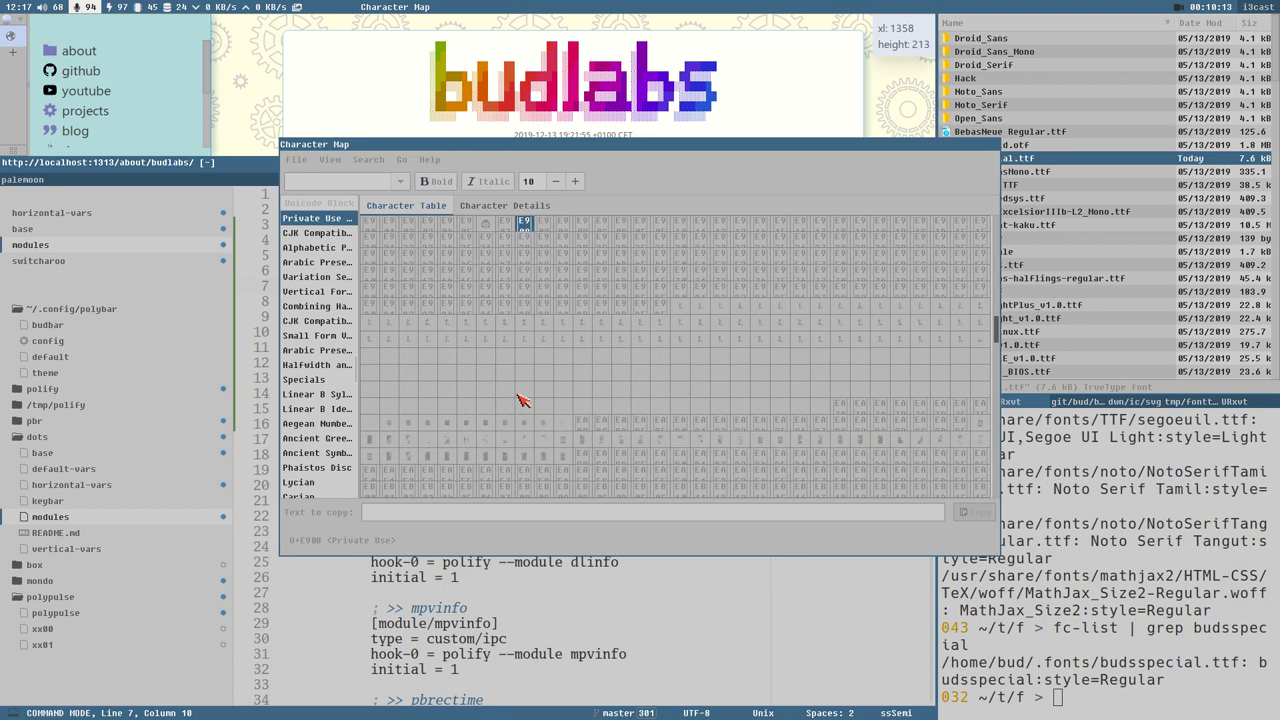
Step: Tile Character Map, widen the block list, select budsspecial and show only its glyphs
key(super+shift+space)
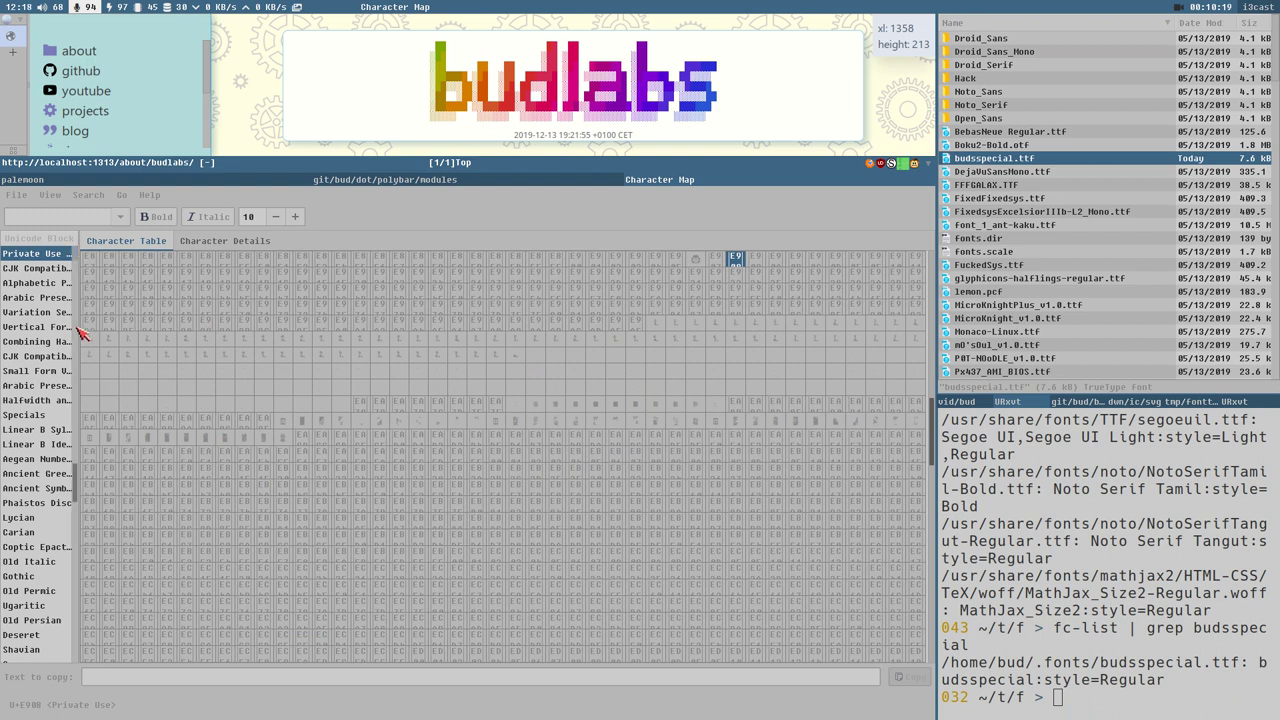
drag(80, 334, 196, 335)
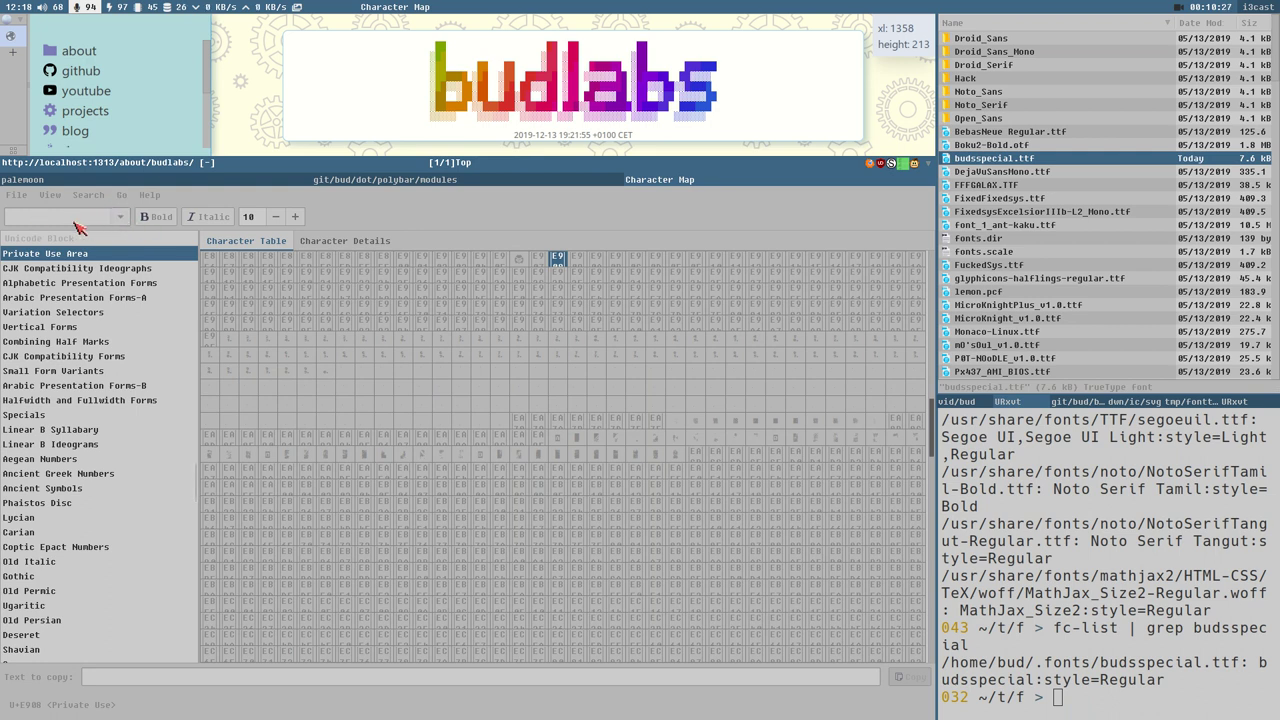
click(124, 220)
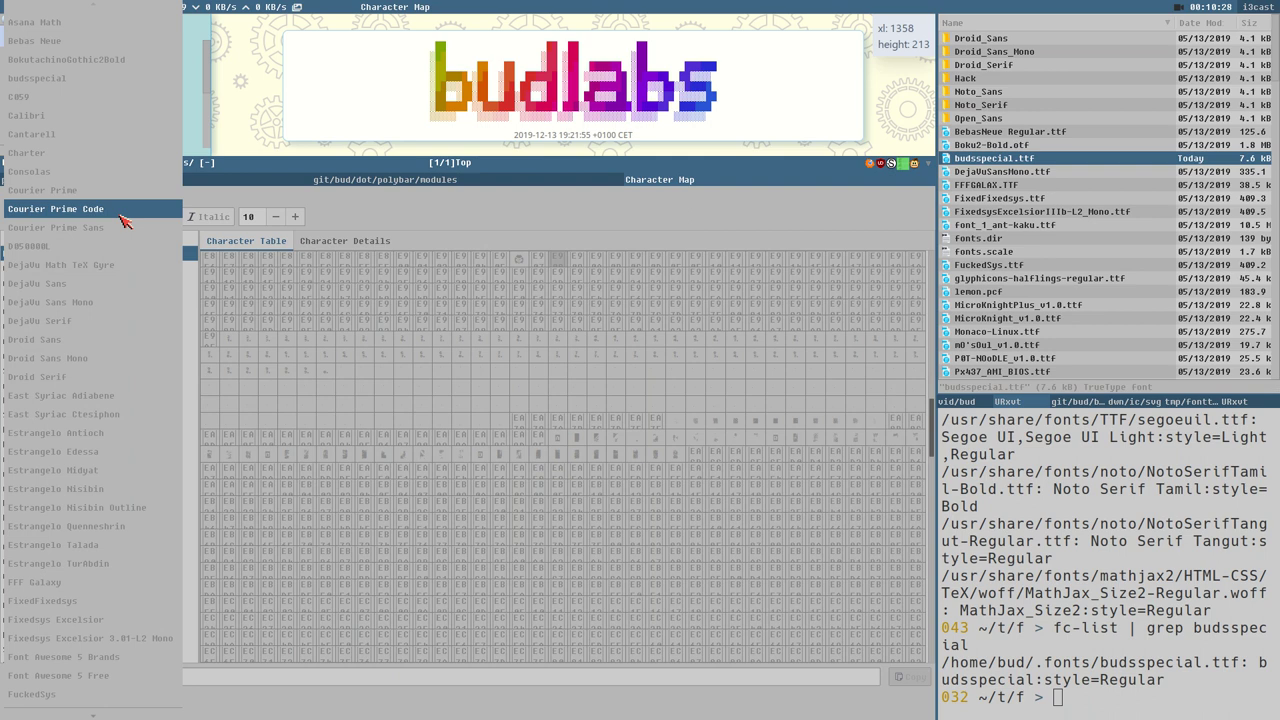
click(36, 80)
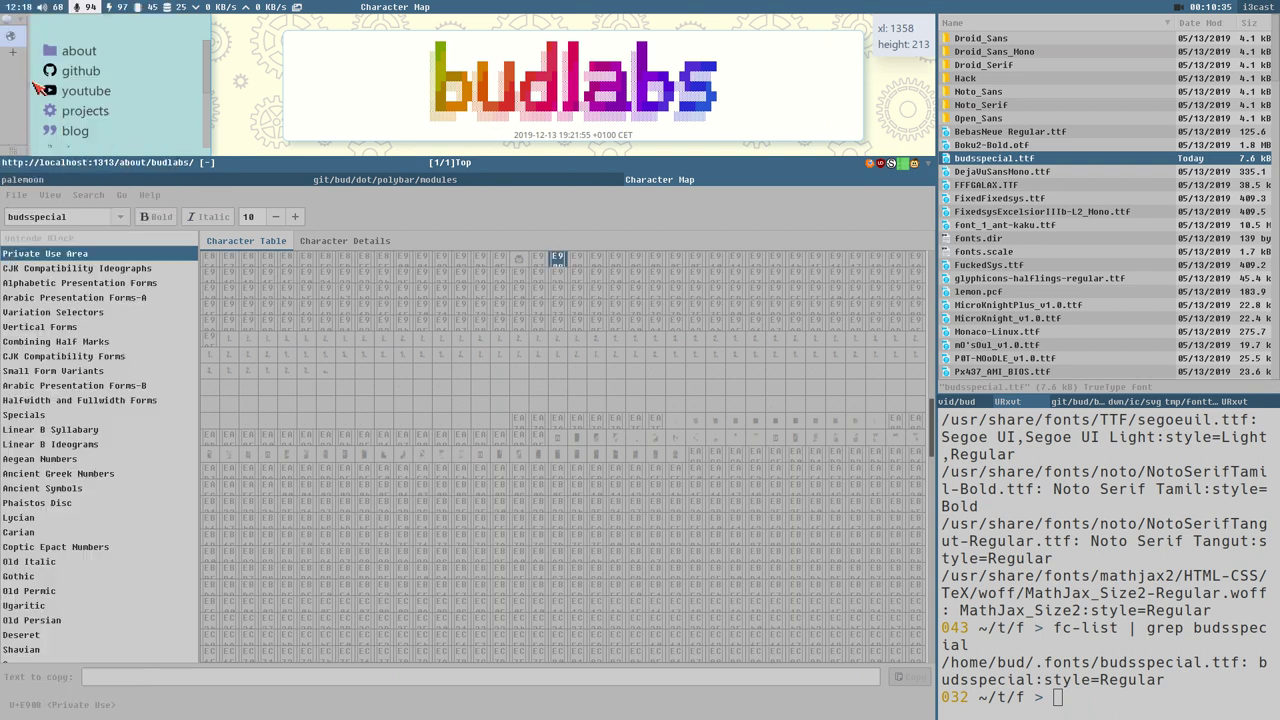
click(50, 195)
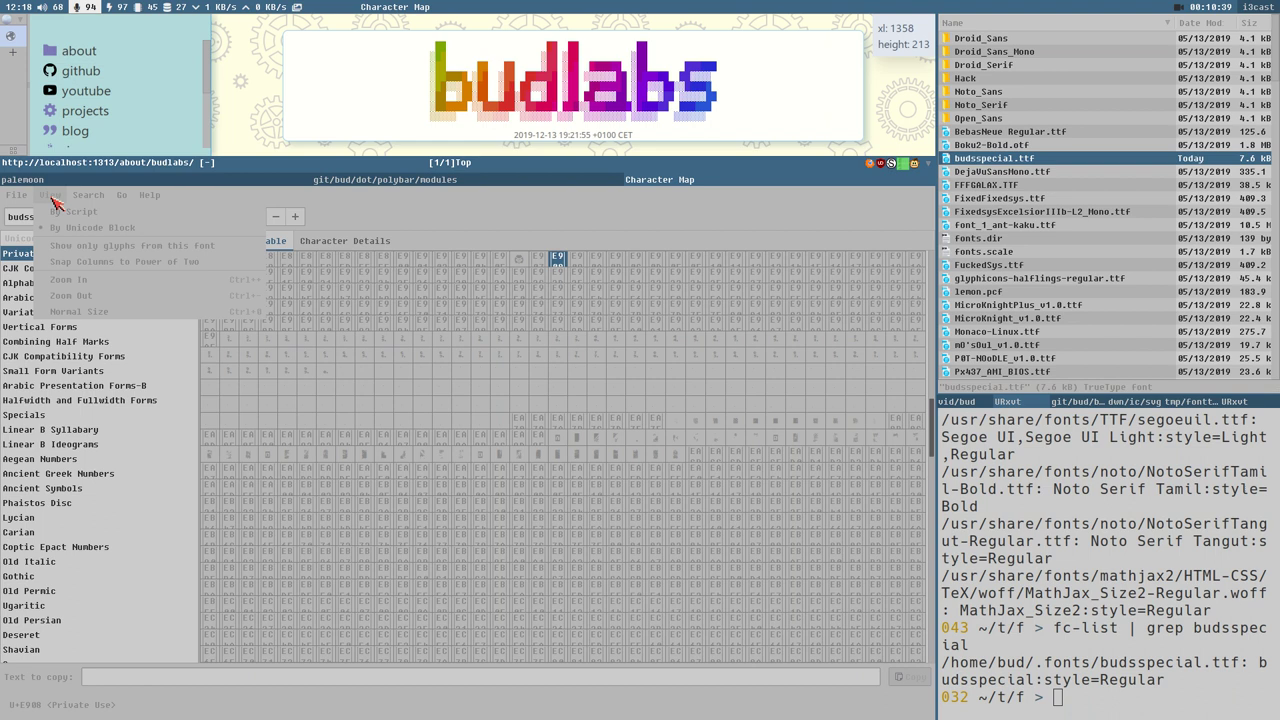
click(174, 254)
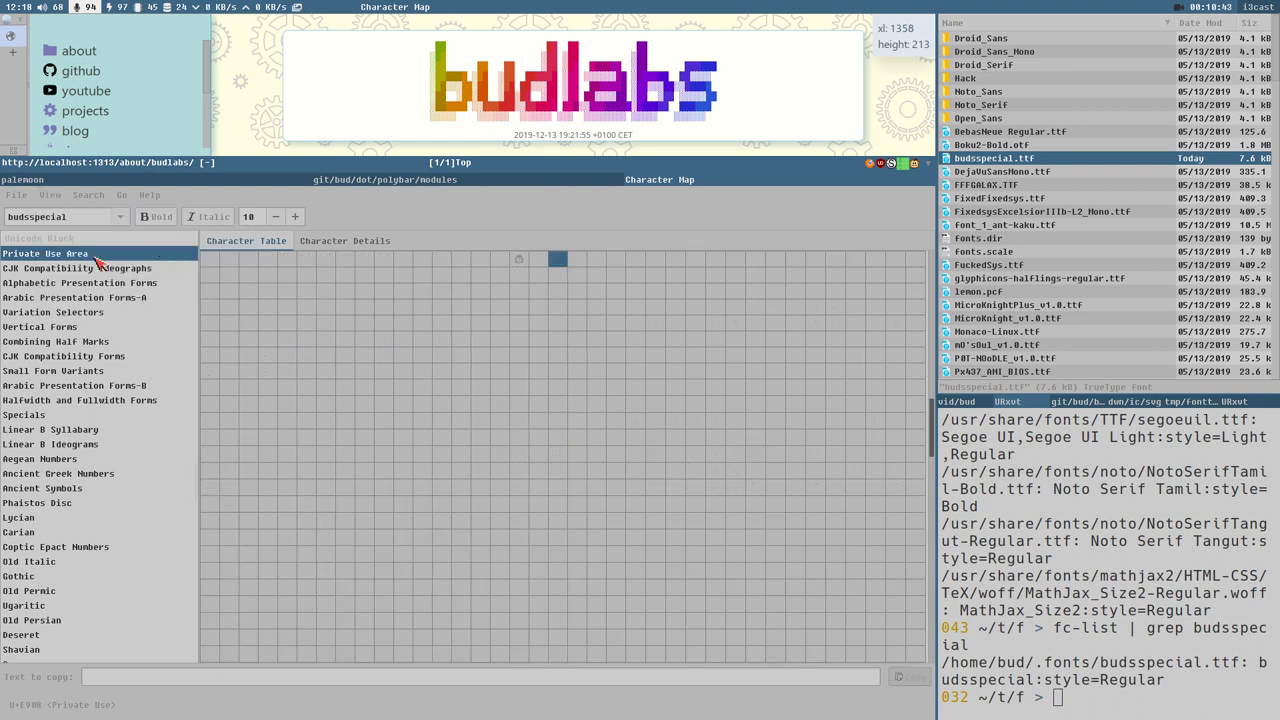
scroll(303, 214, down, 8)
Step: Keep glyphs grouped by Unicode block and return to the Private Use Area block
click(50, 195)
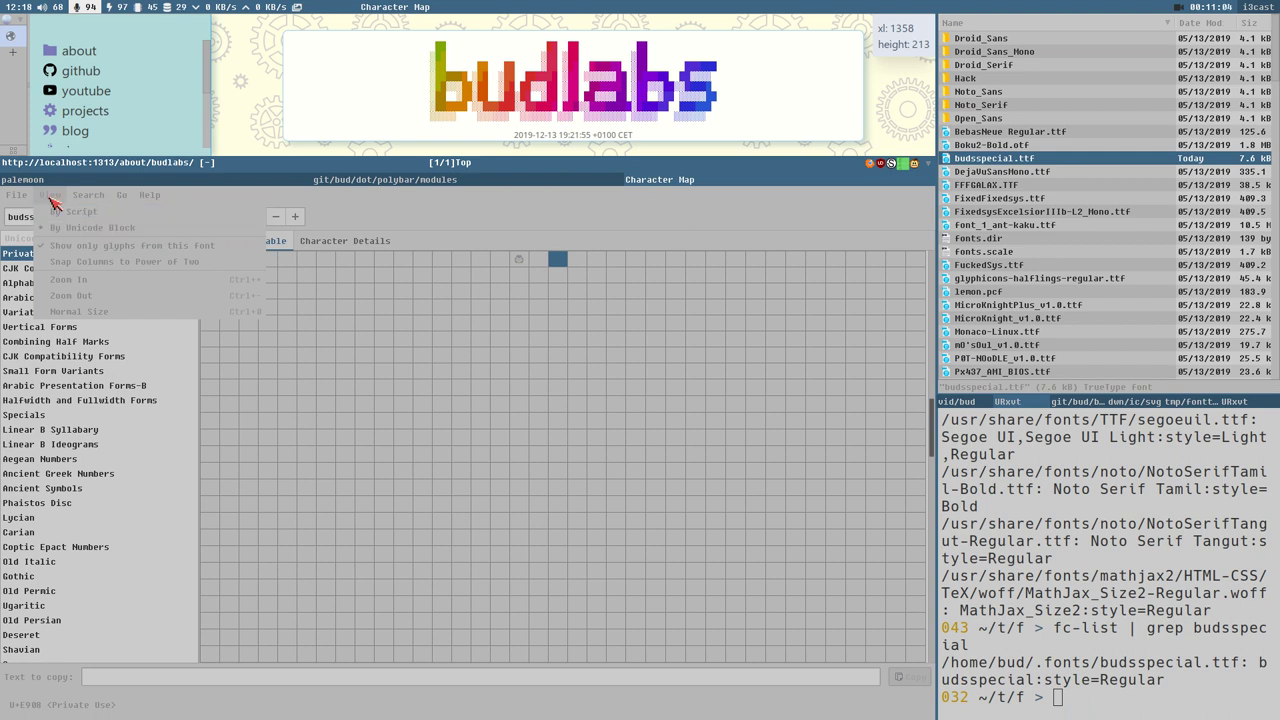
click(50, 196)
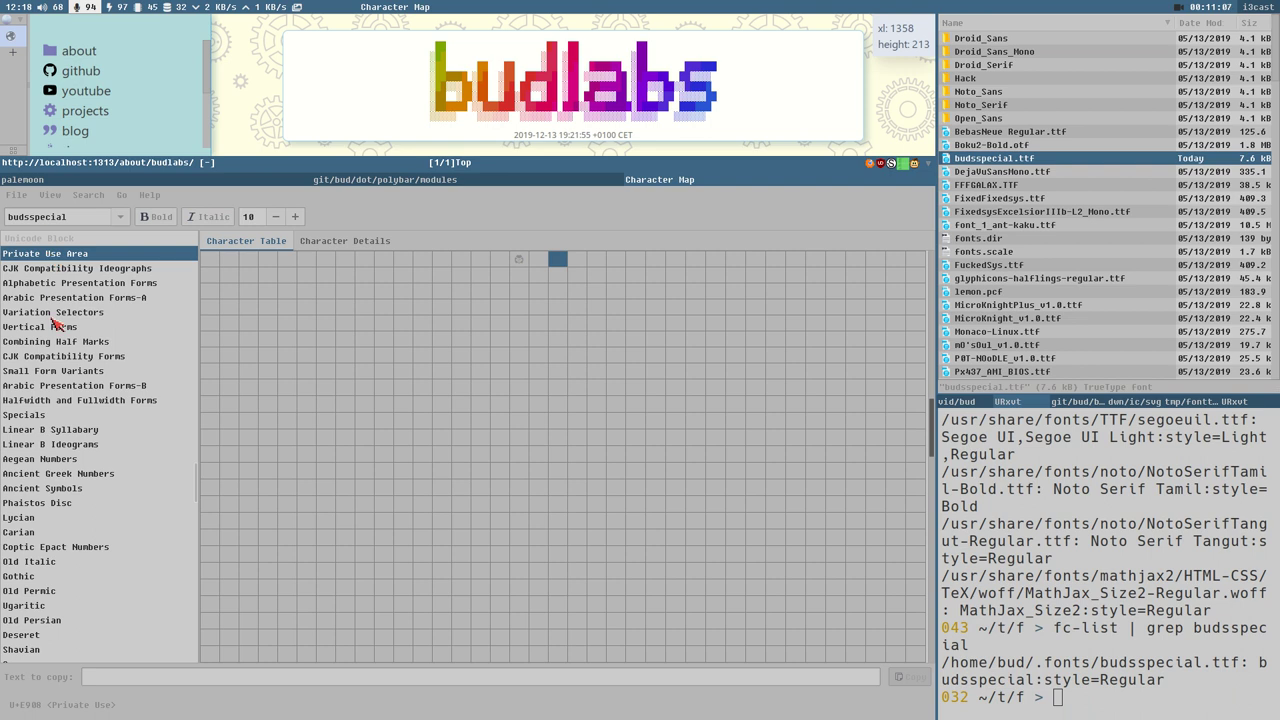
click(52, 196)
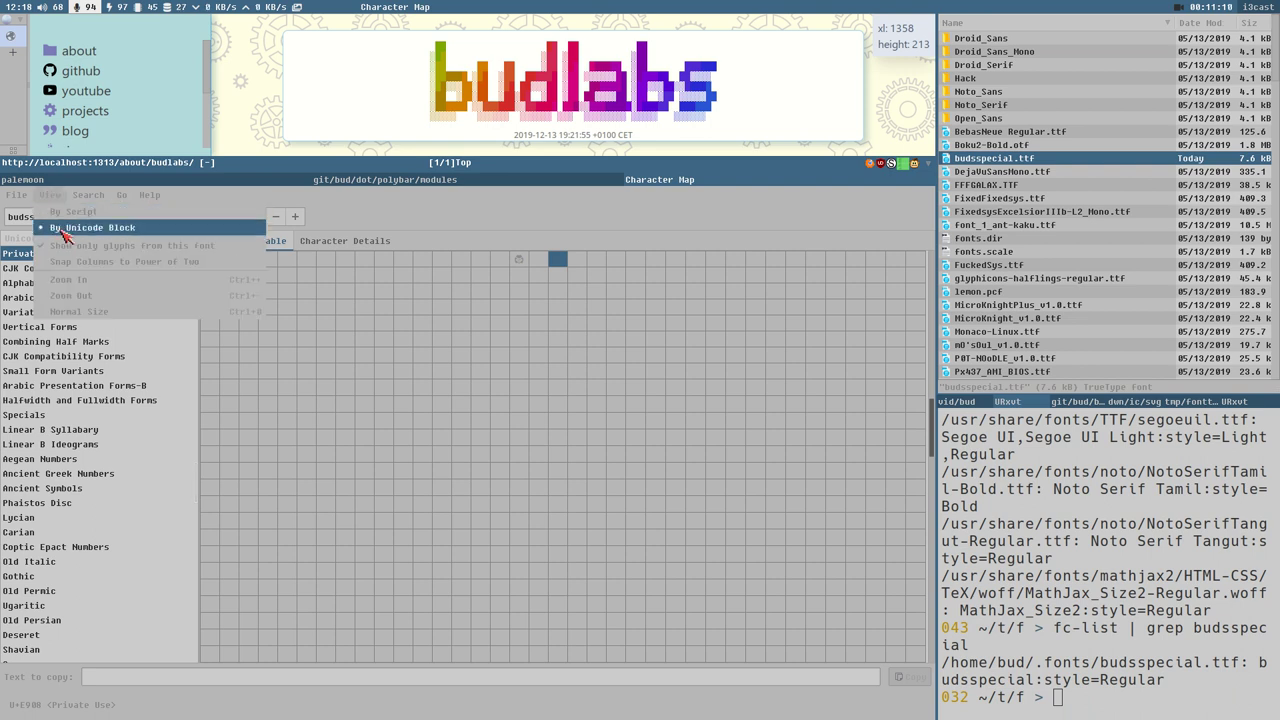
click(62, 230)
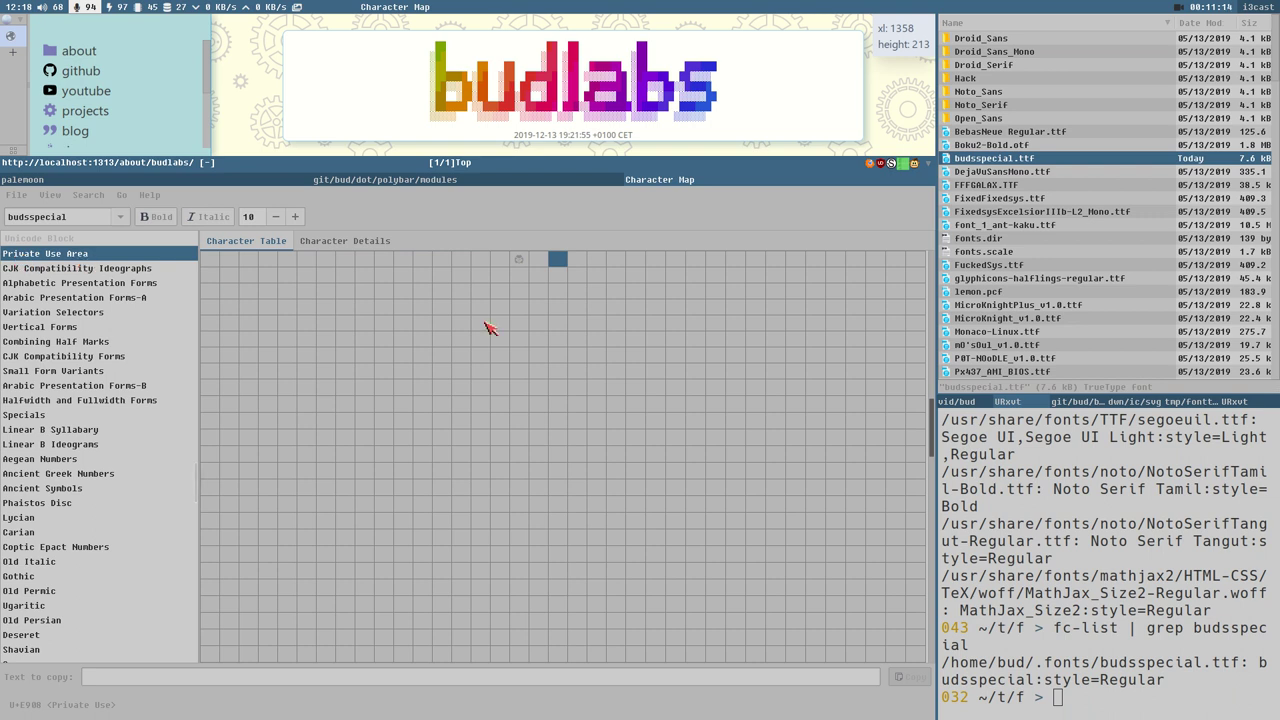
scroll(745, 358, up, 5)
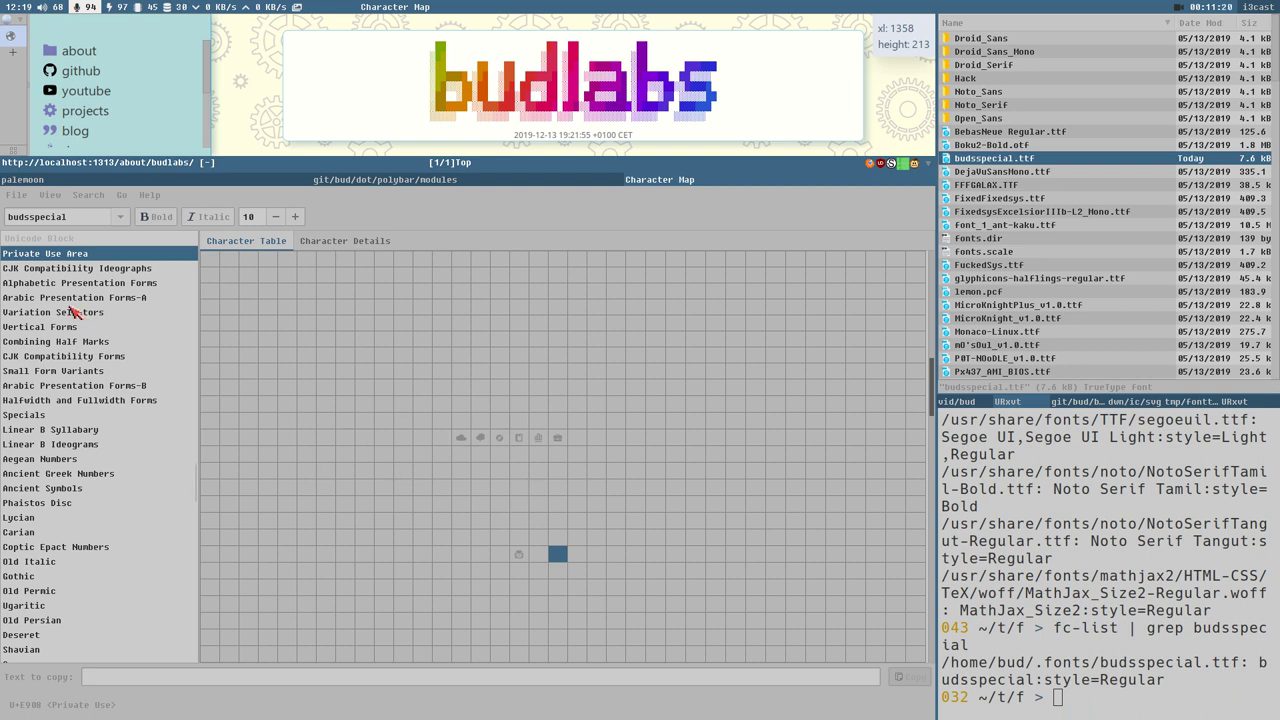
click(71, 272)
click(75, 284)
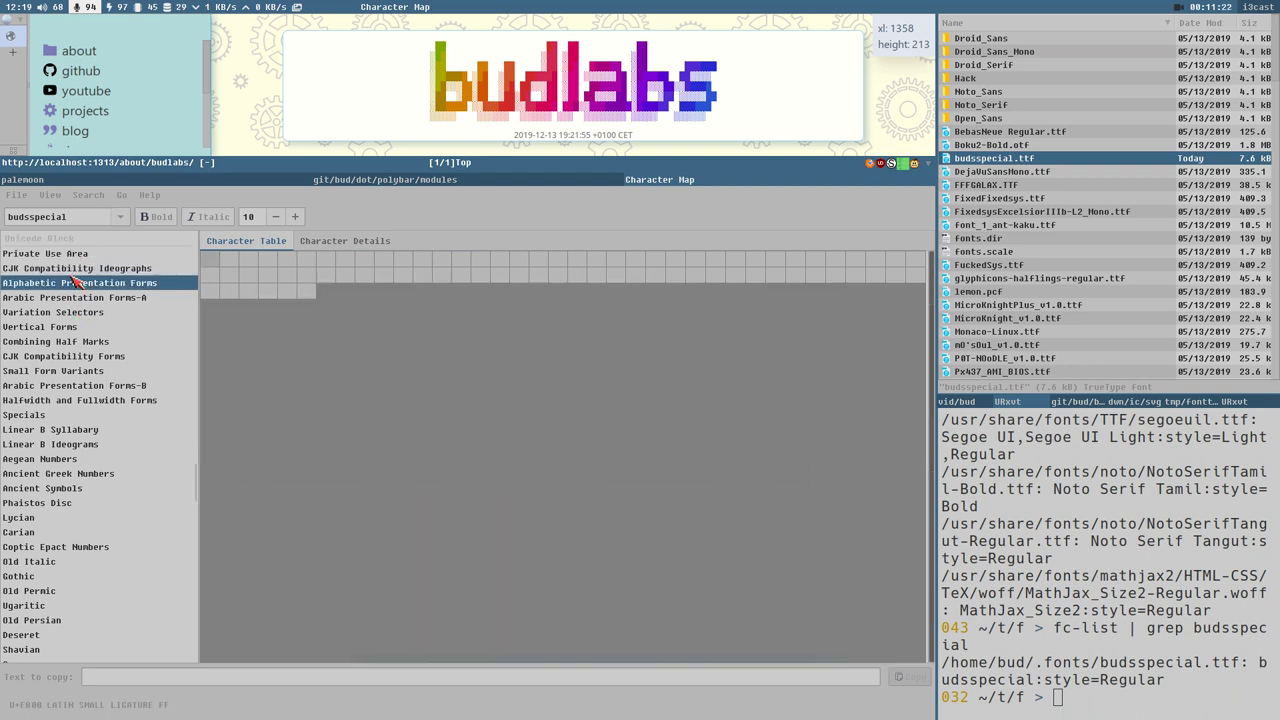
click(73, 273)
click(74, 256)
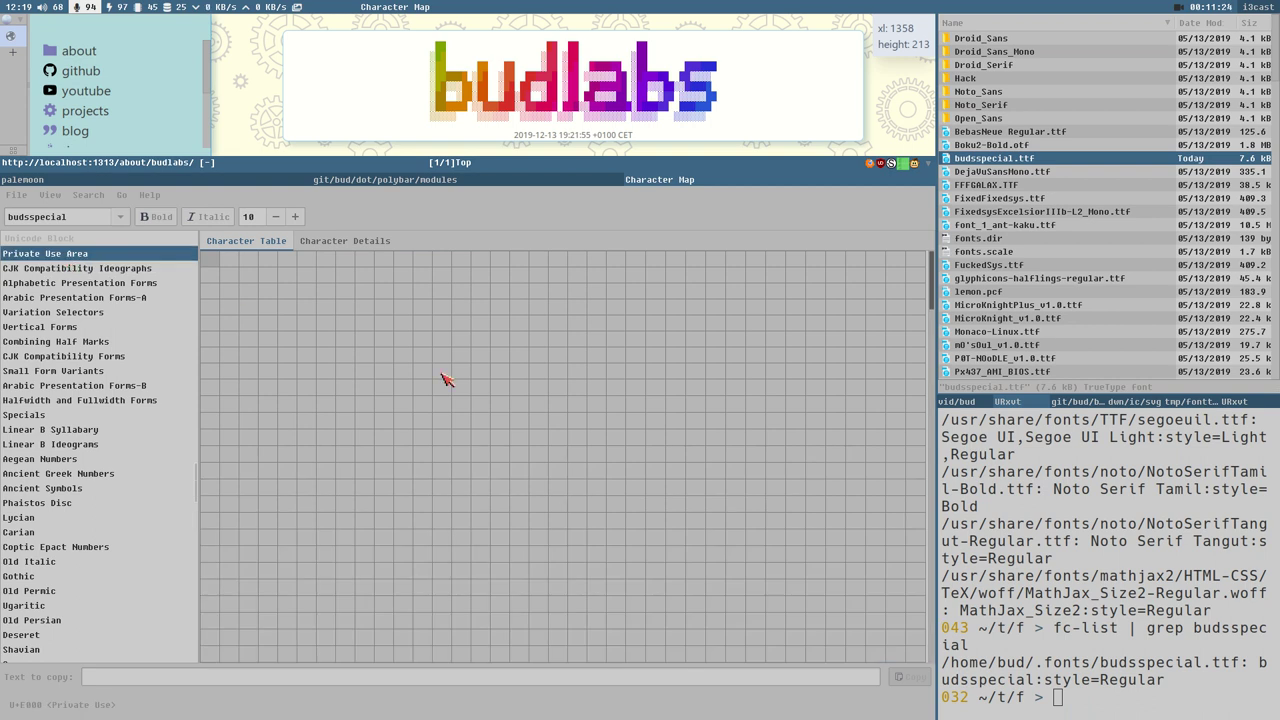
Step: Add the U+E086 icon glyph to the text-to-copy field
scroll(600, 338, down, 5)
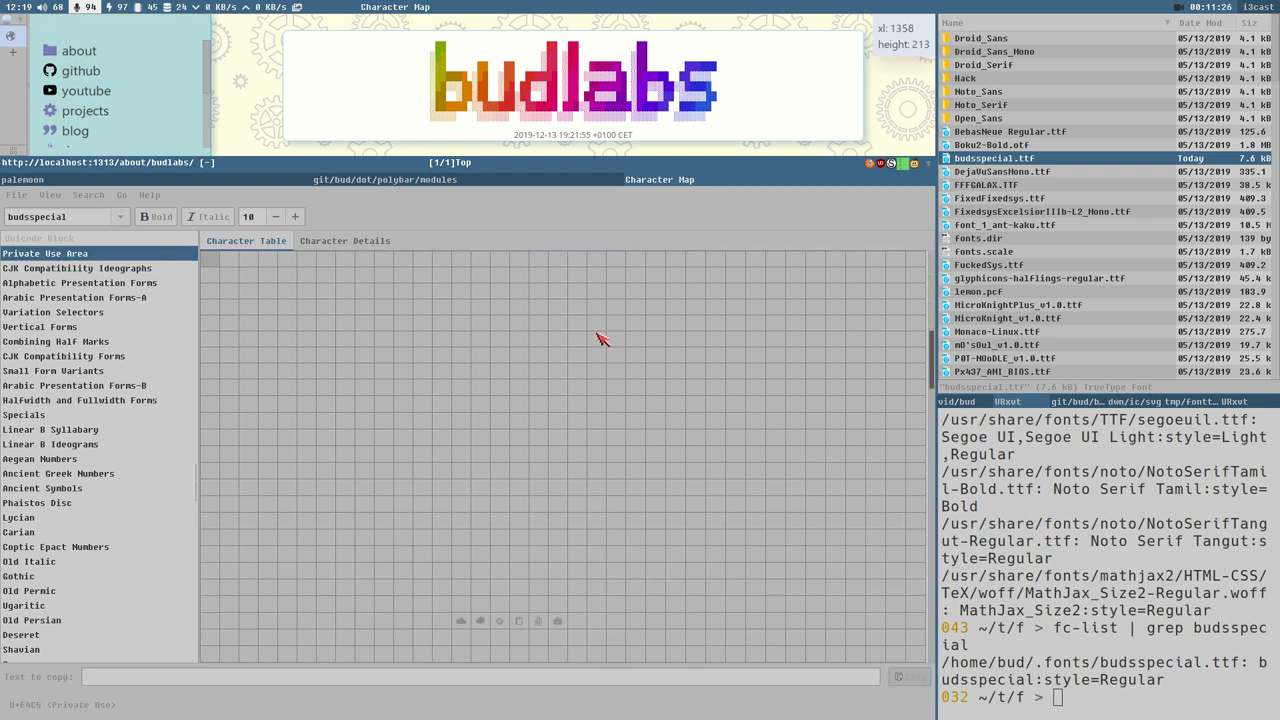
click(519, 455)
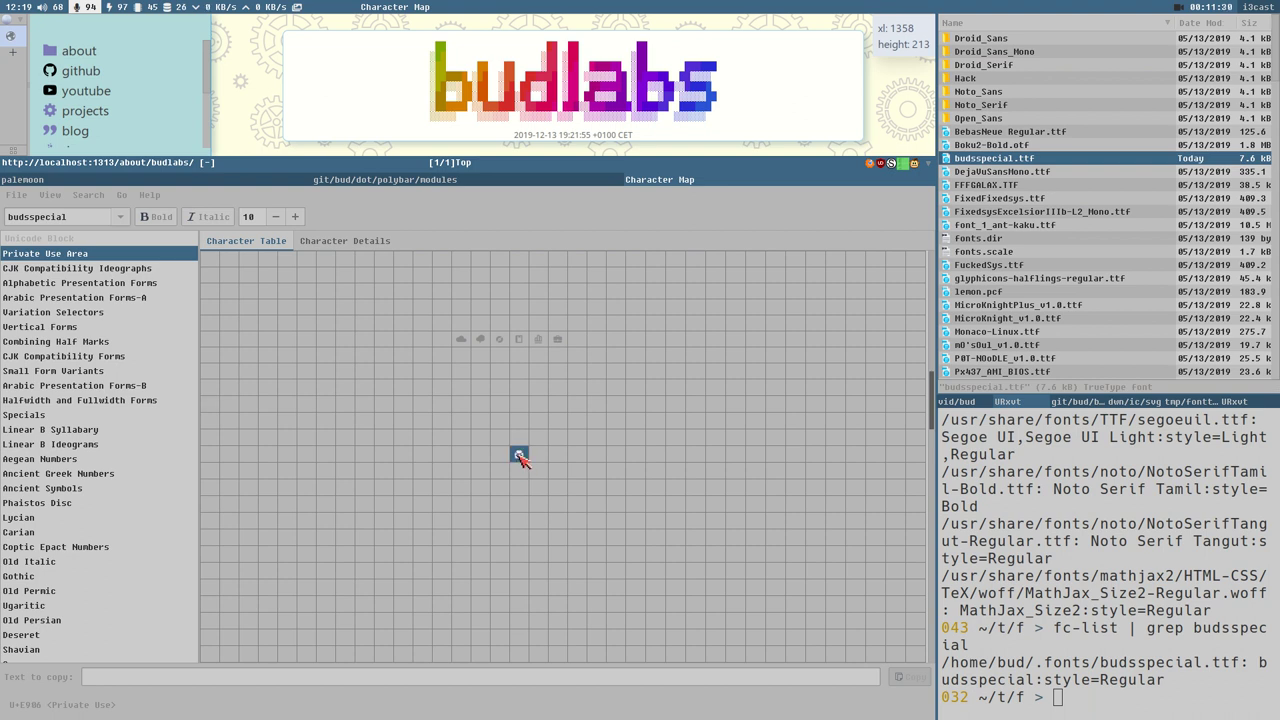
double_click(519, 455)
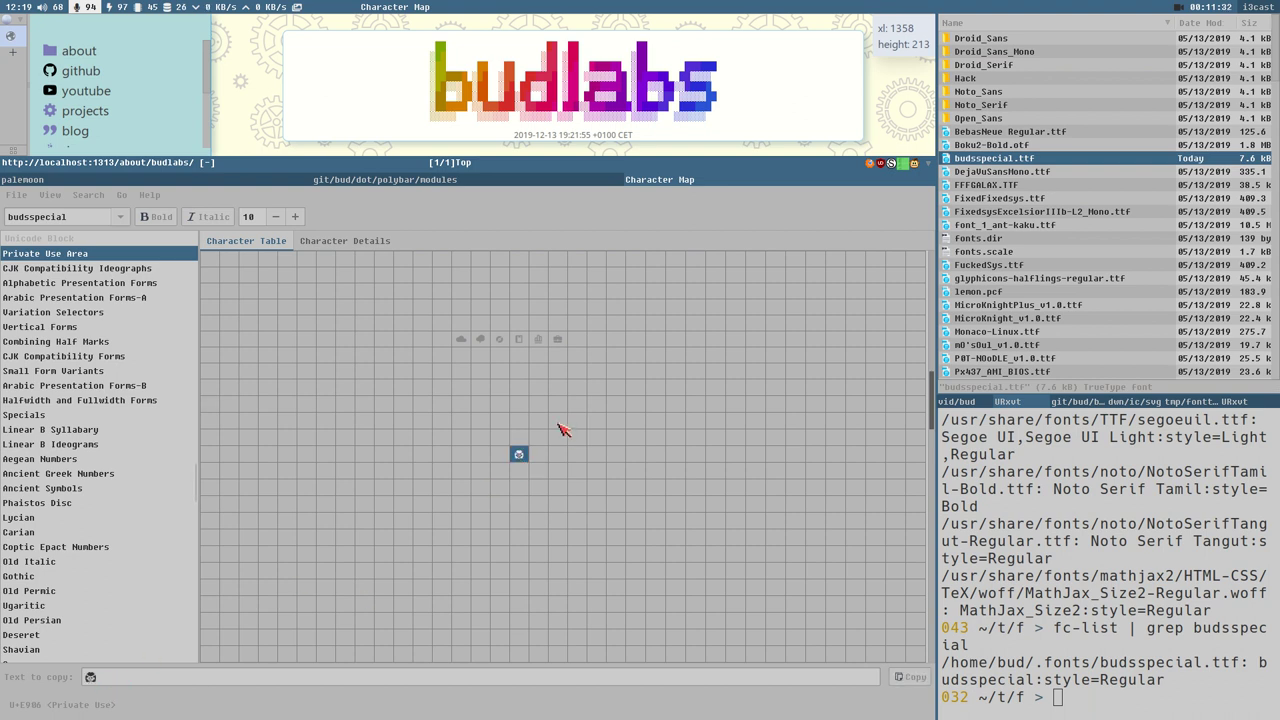
click(125, 682)
Step: Paste the budsspecial glyph before <output> on bwpmodule's line 7 and save the modules file
click(425, 181)
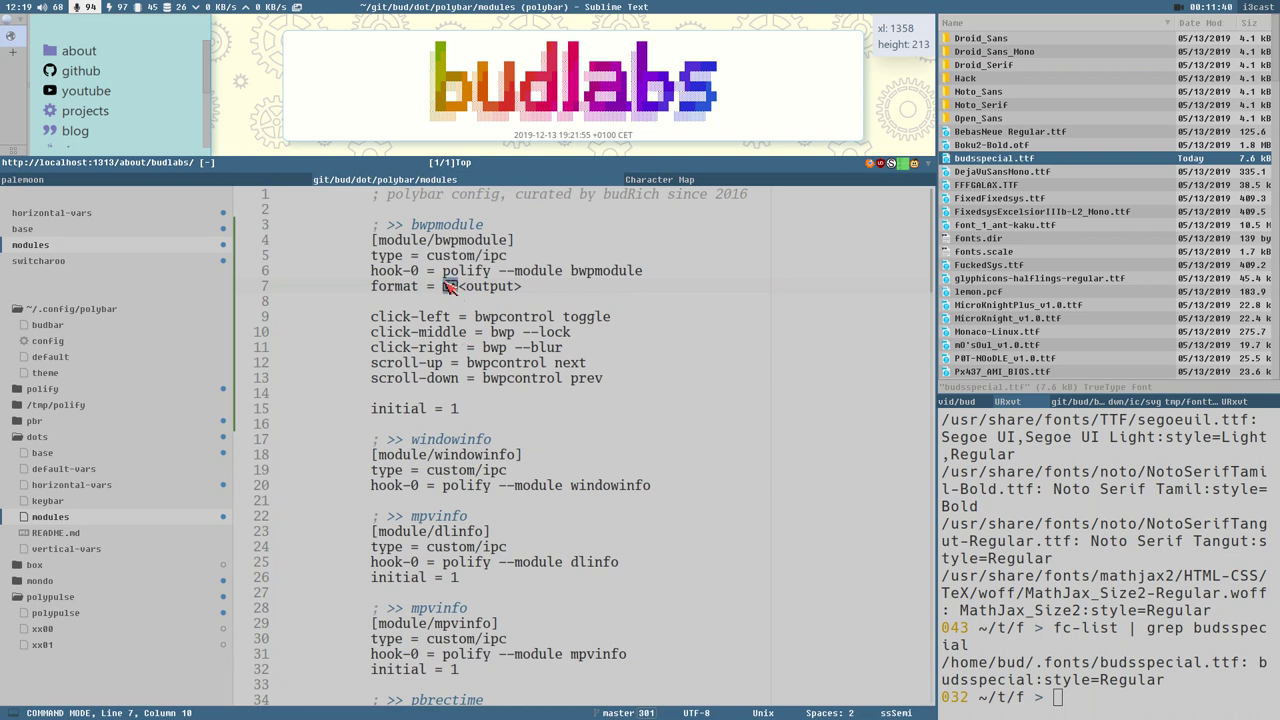
key(i)
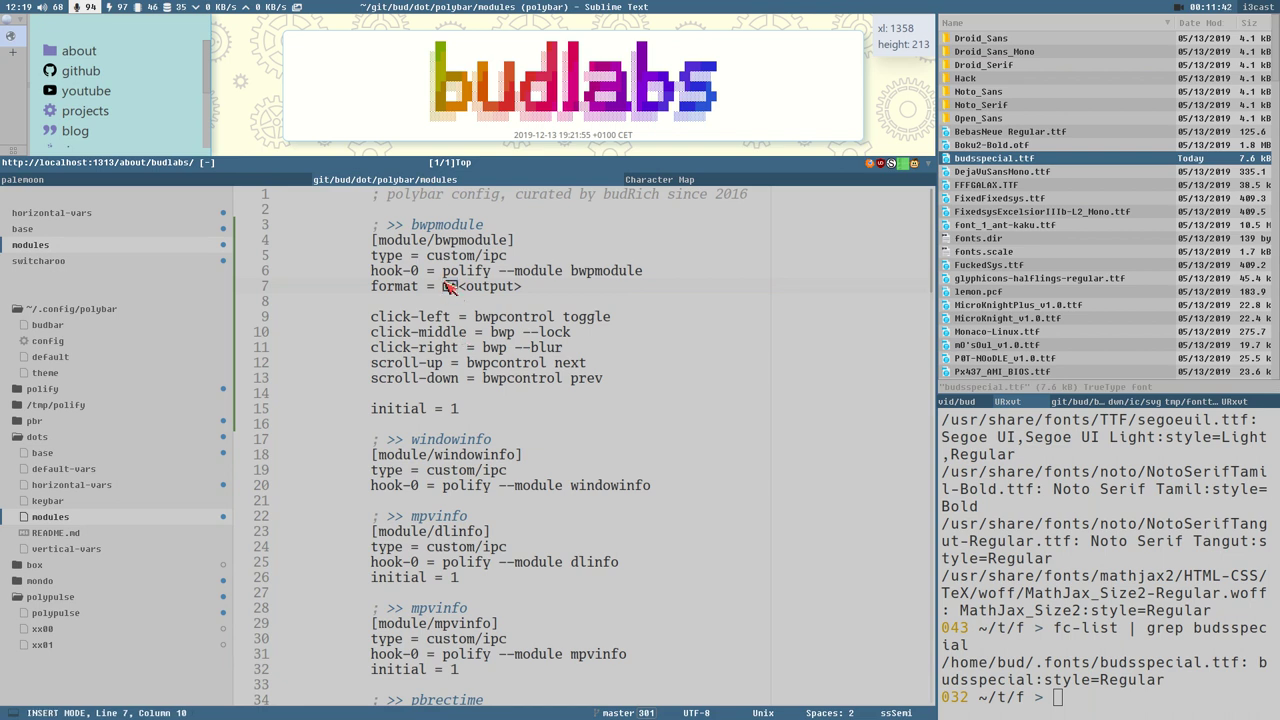
key(ctrl+v)
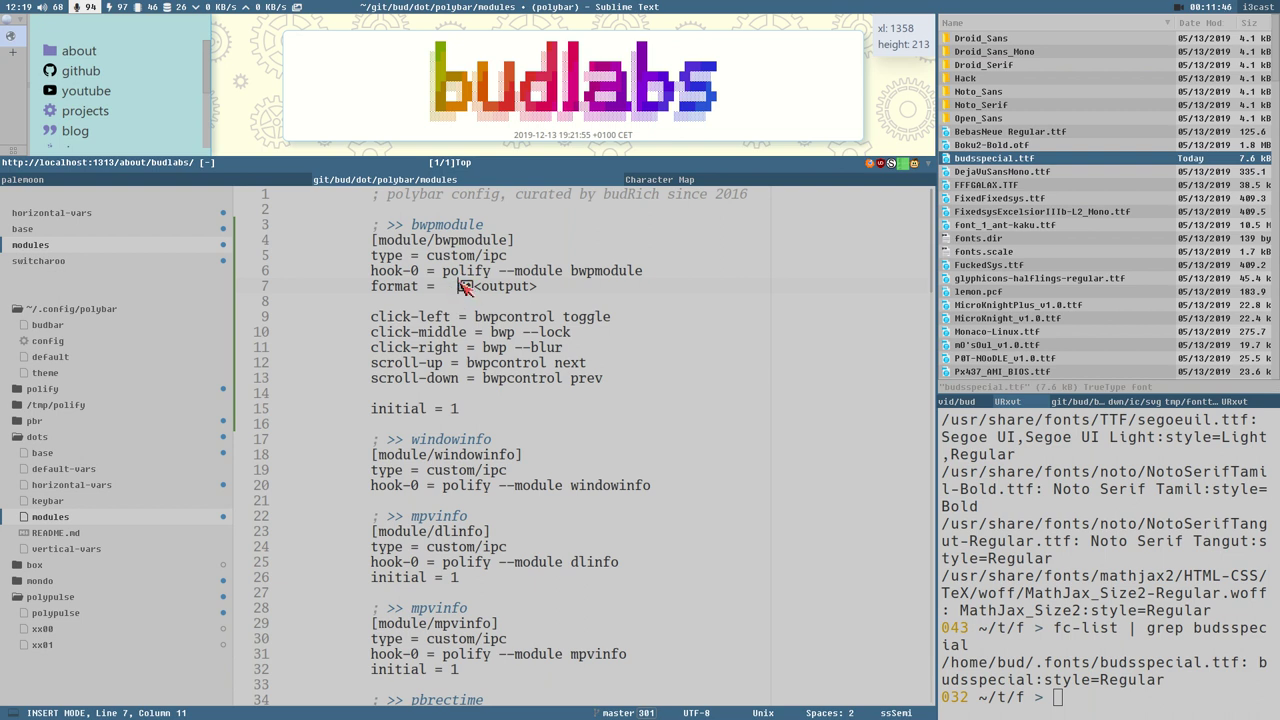
drag(448, 286, 460, 286)
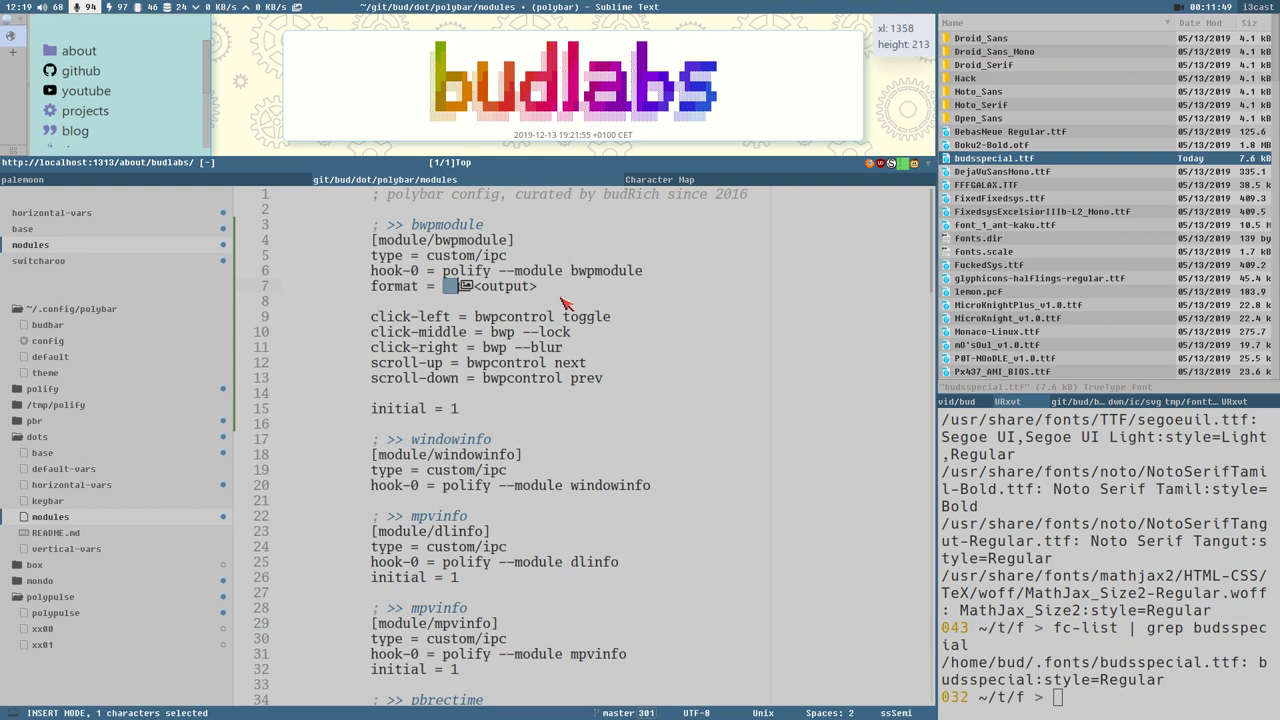
key(ctrl+s)
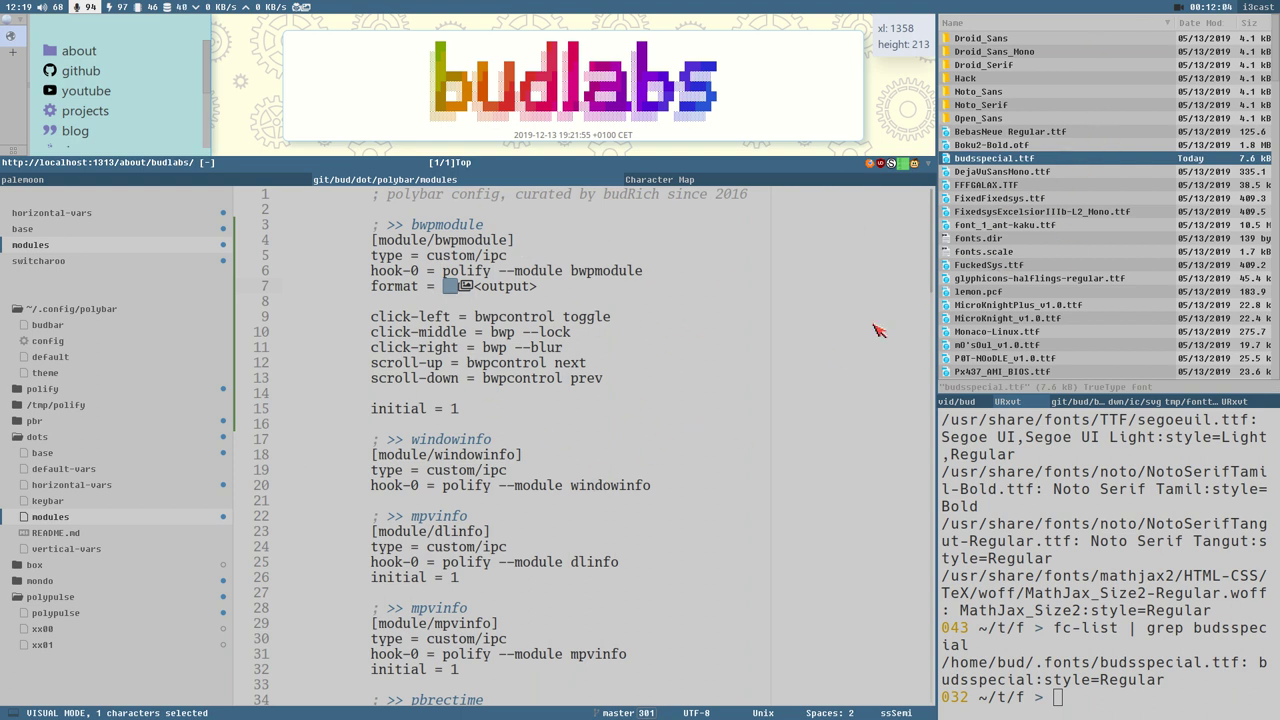
click(551, 285)
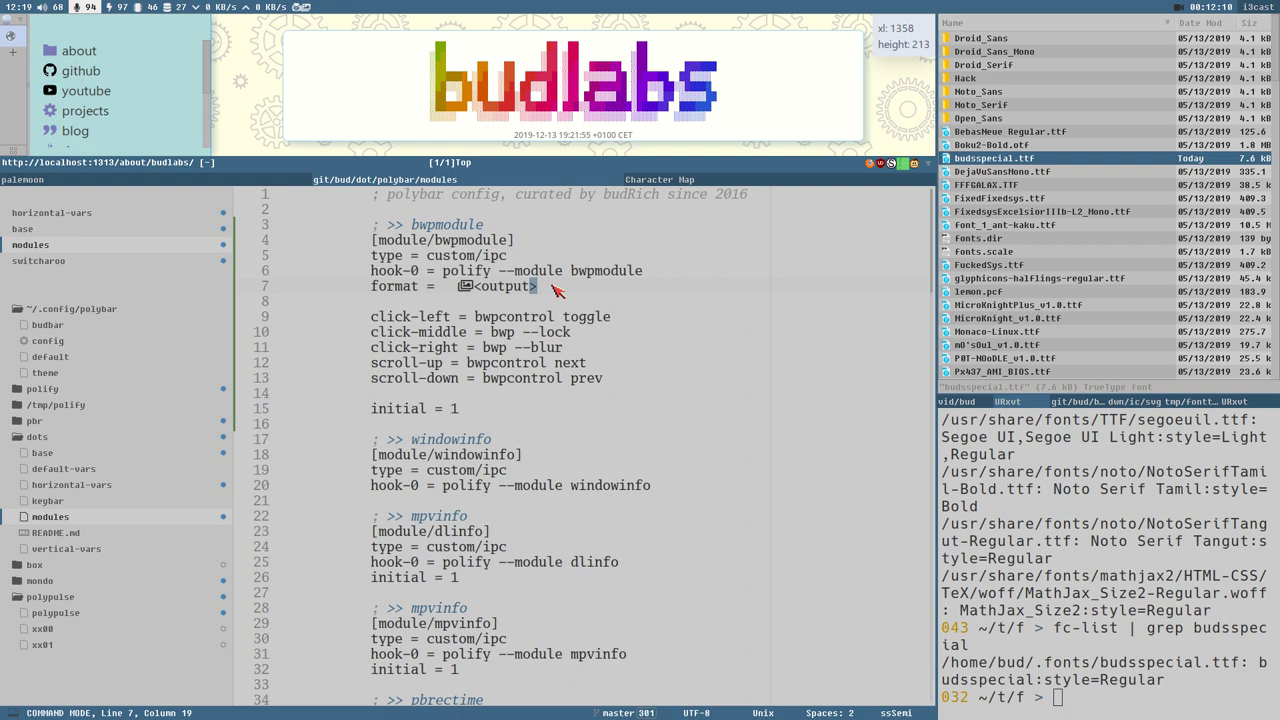
key(super+l)
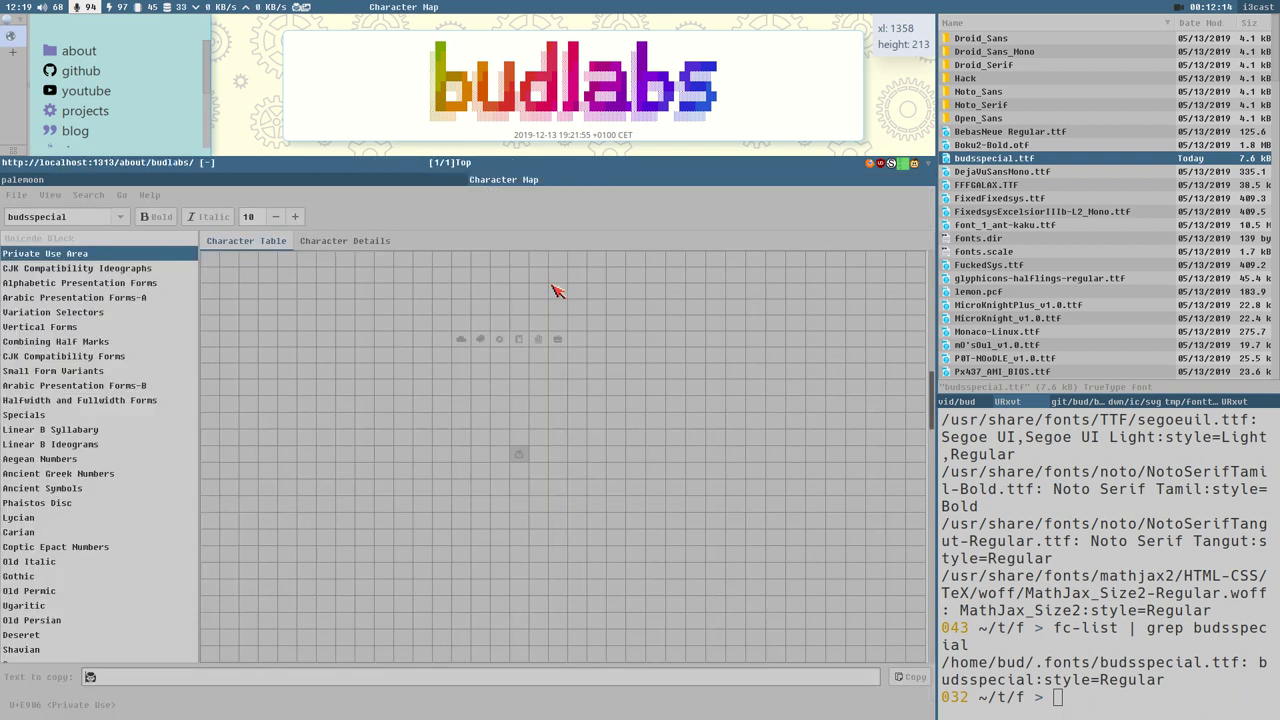
key(super+l)
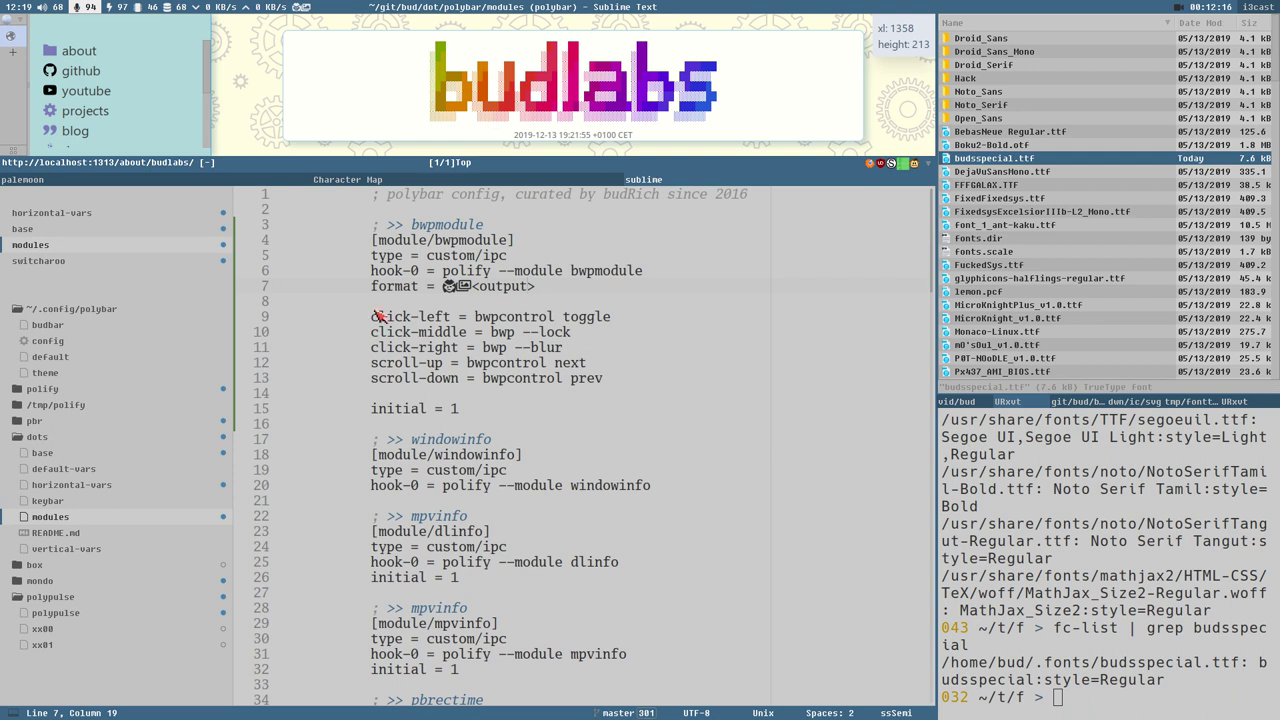
key(Escape)
click(453, 291)
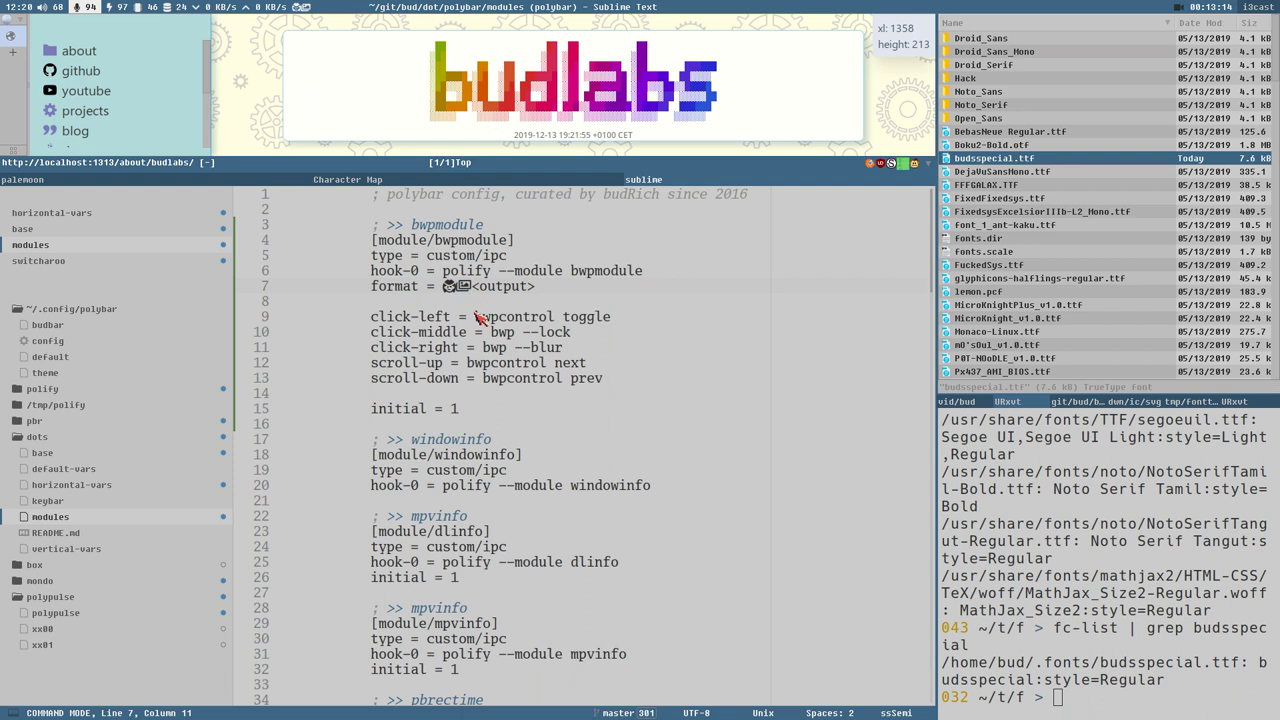
Step: Show the budlabs static Fonts folder listing and select FSEX300.ttf
click(1084, 406)
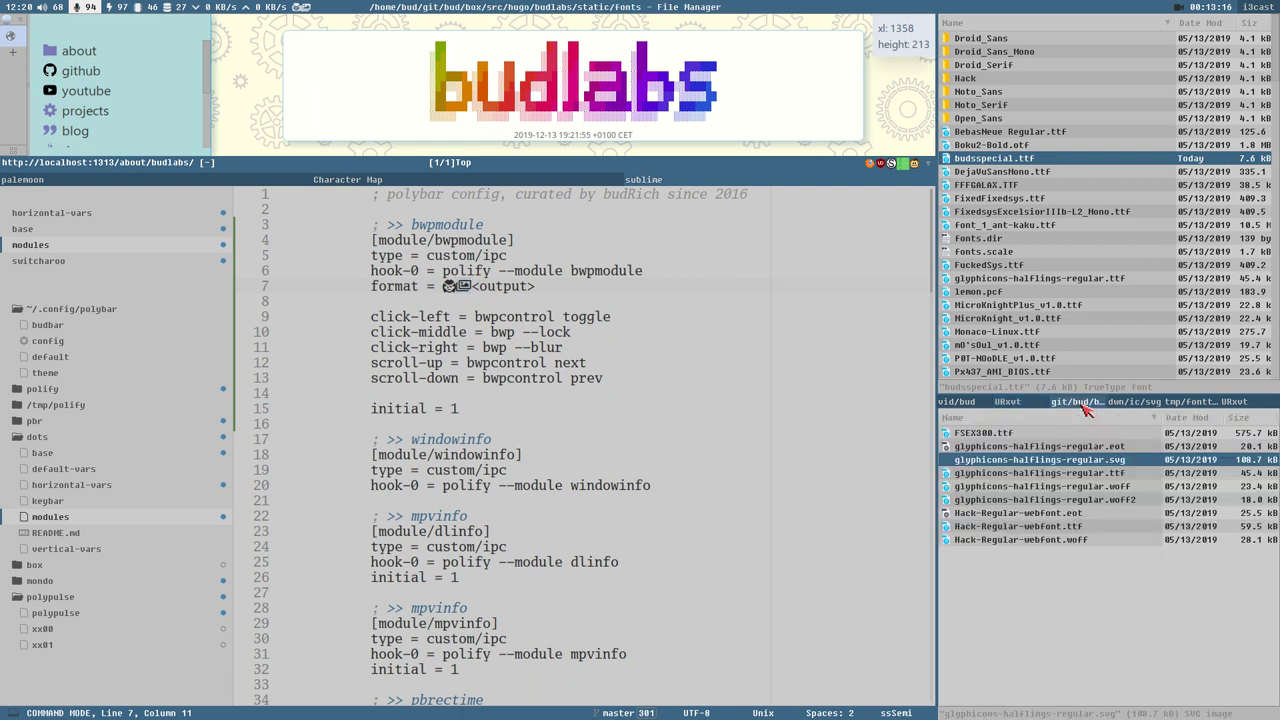
click(976, 436)
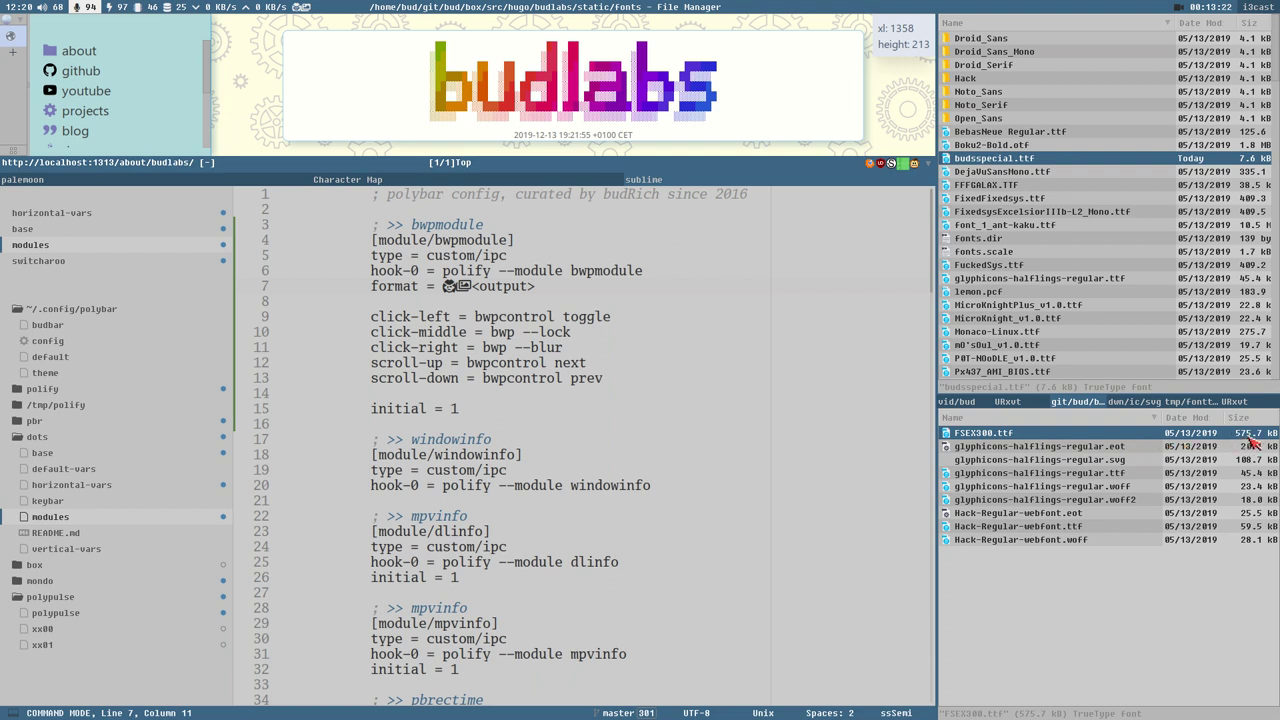
drag(428, 48, 726, 107)
click(726, 107)
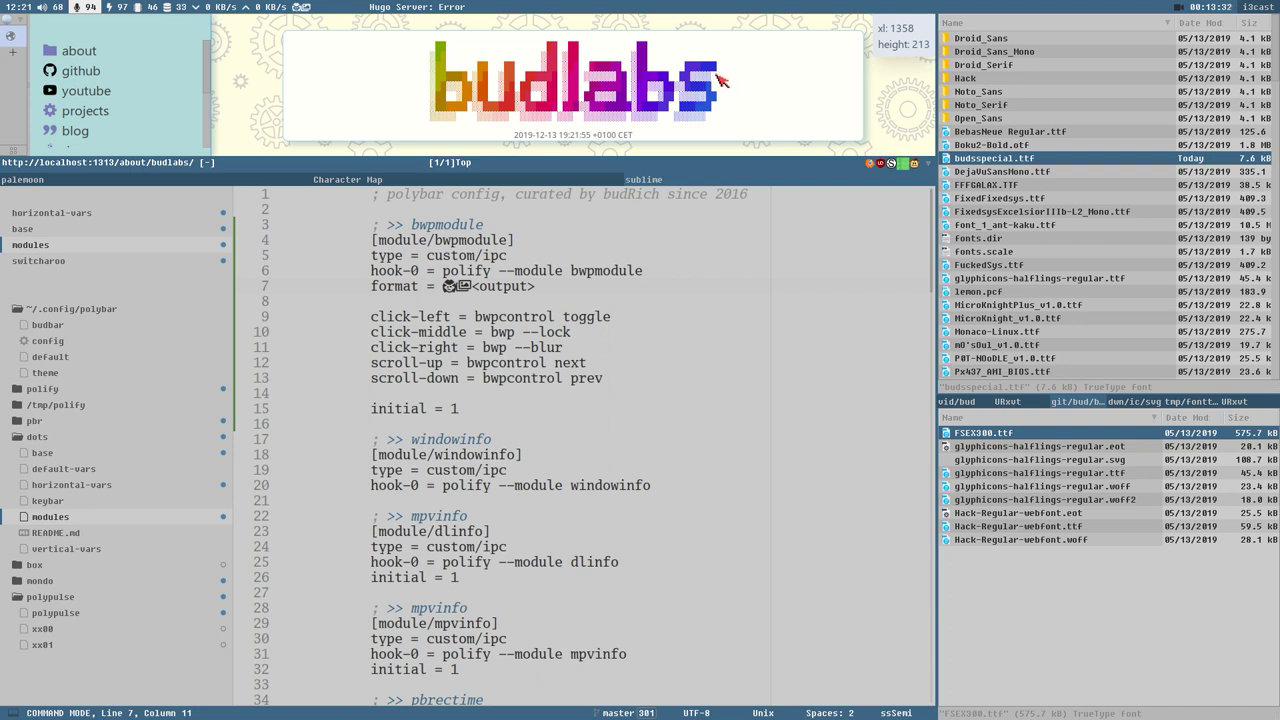
Step: Open developer tools, widen the panes, and run a network performance analysis of the page
key(ctrl+shift+i)
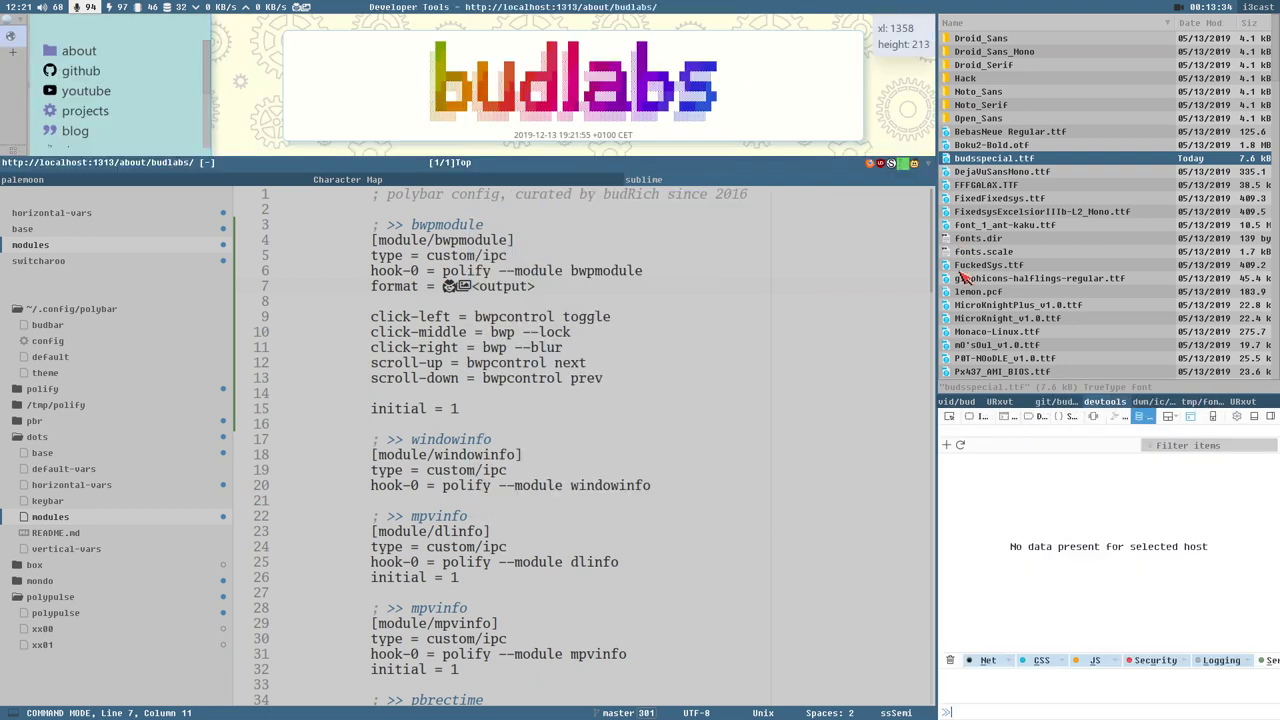
drag(936, 492, 757, 500)
click(1072, 417)
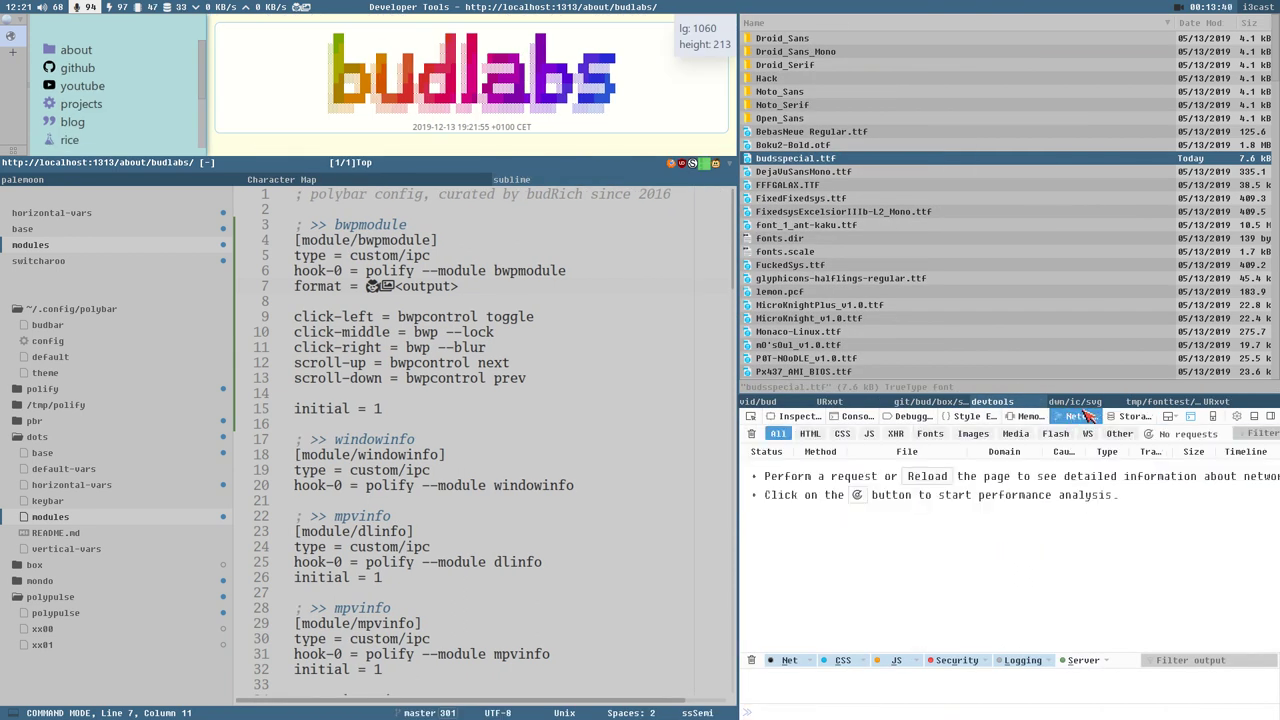
click(857, 496)
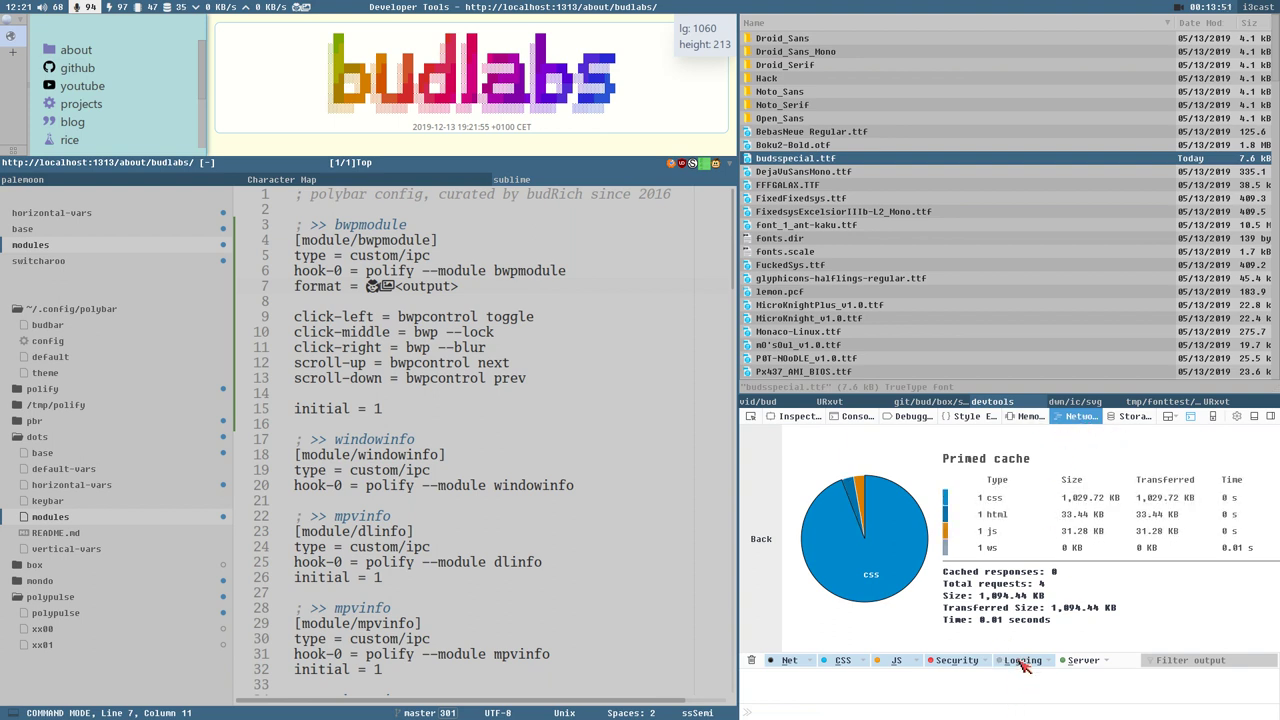
click(1078, 416)
click(765, 541)
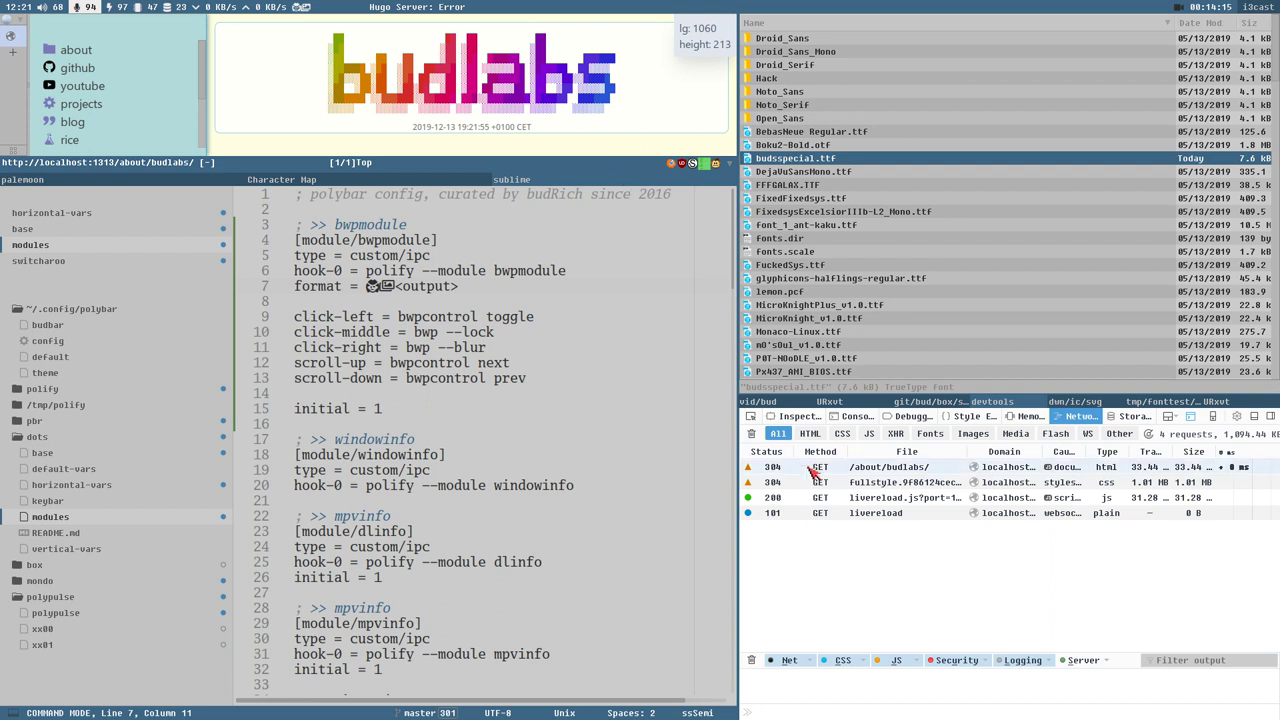
drag(632, 108, 322, 46)
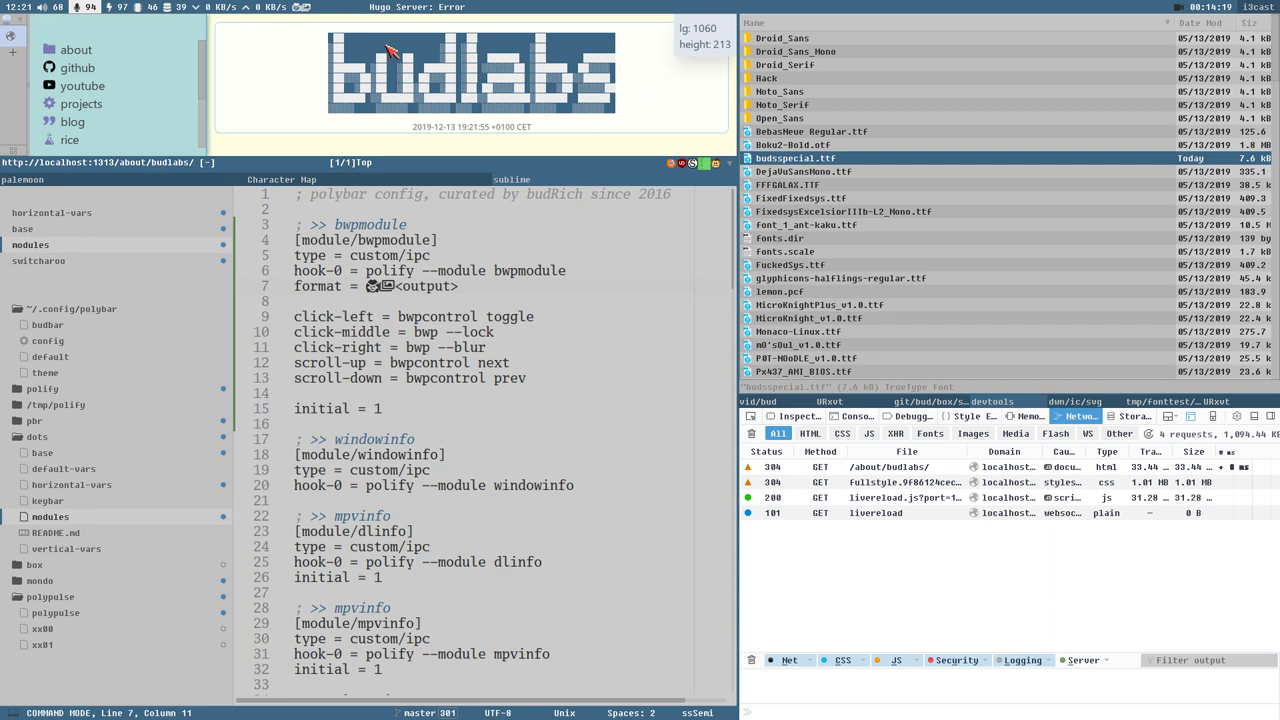
click(520, 73)
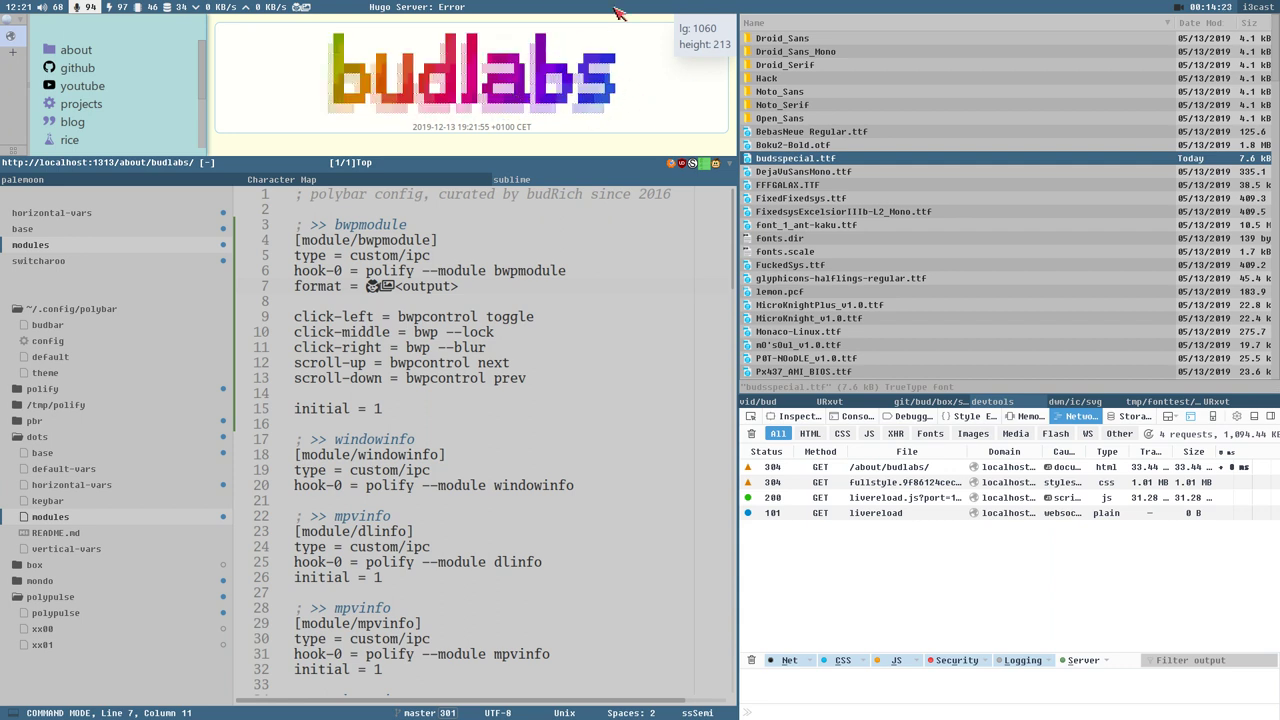
drag(328, 47, 660, 108)
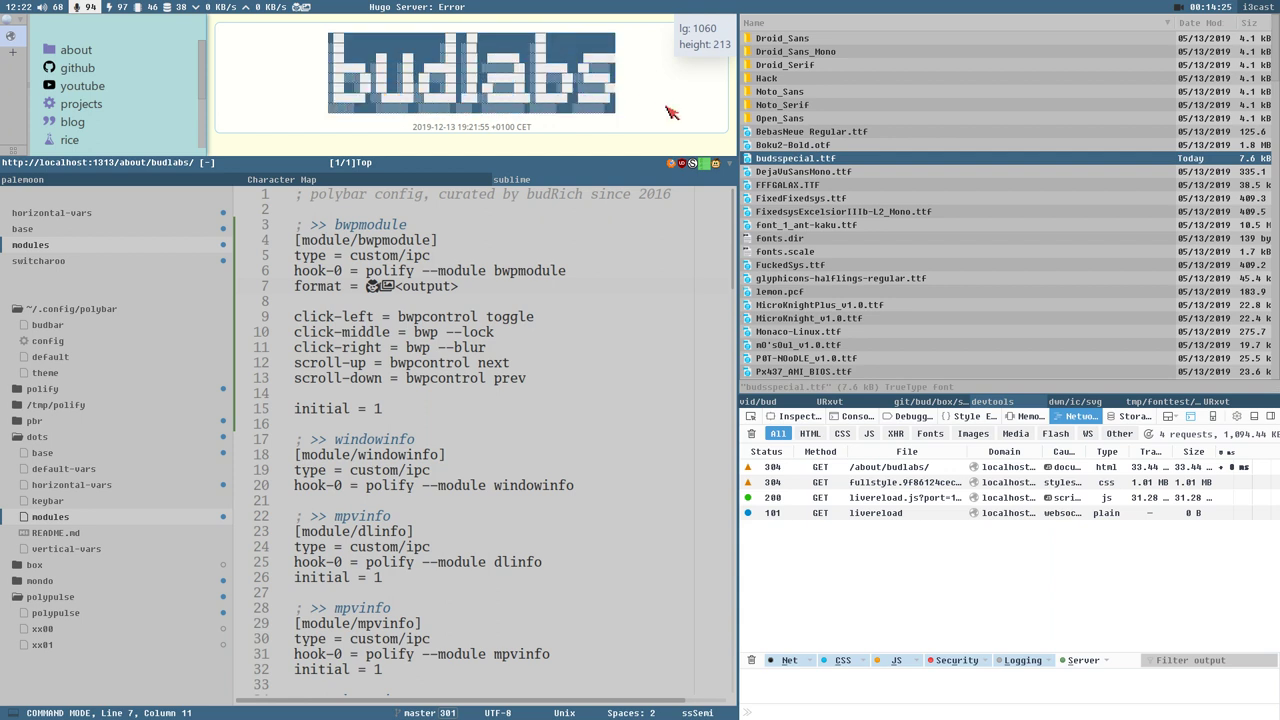
click(938, 404)
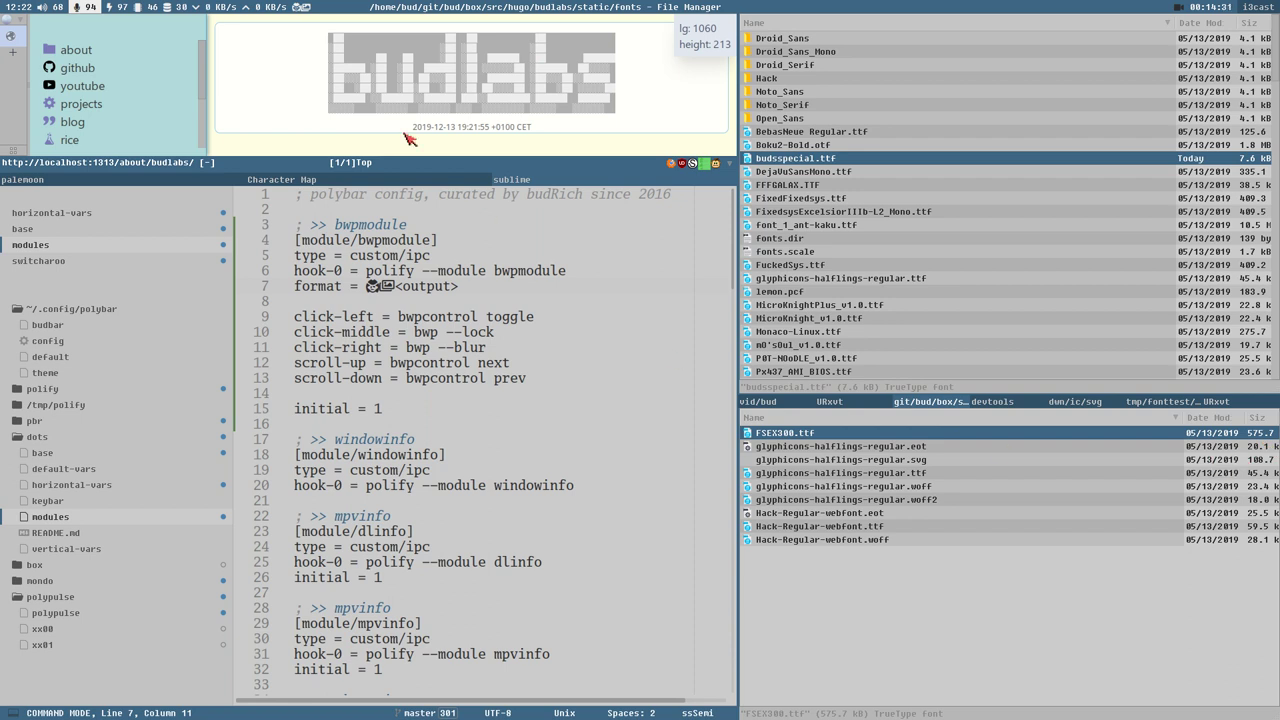
click(597, 100)
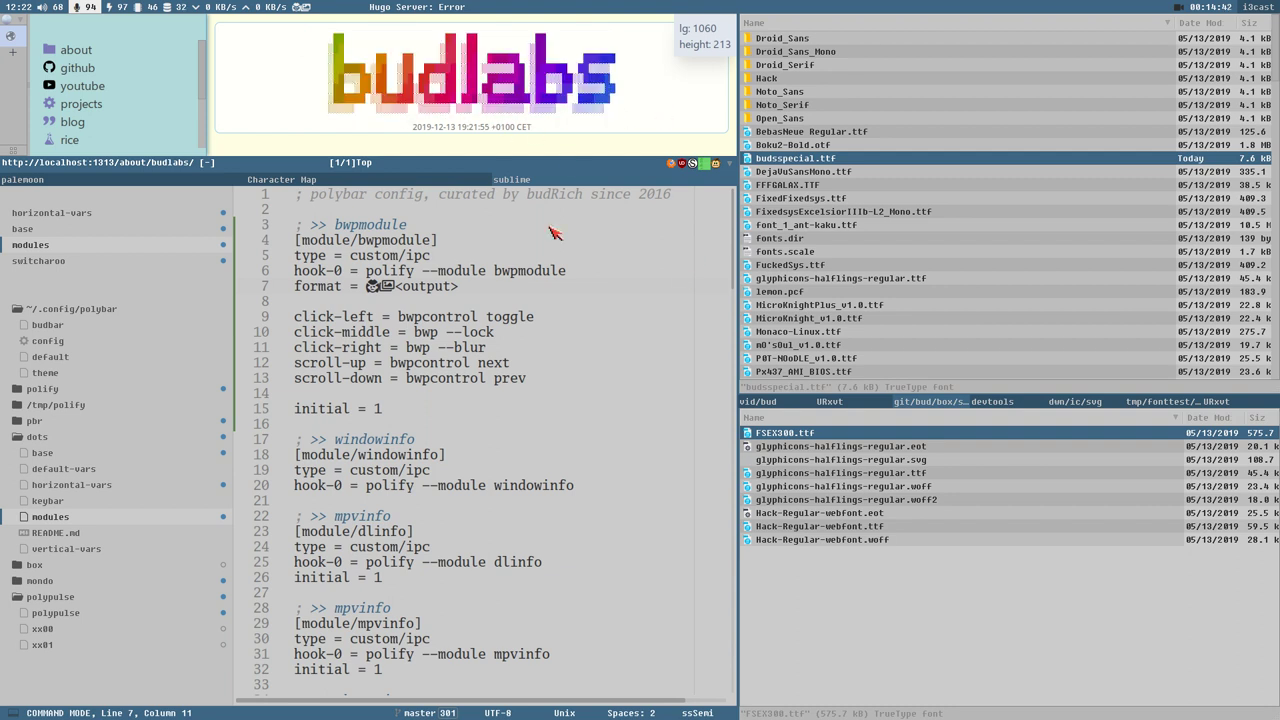
drag(418, 133, 520, 127)
click(549, 128)
triple_click(533, 132)
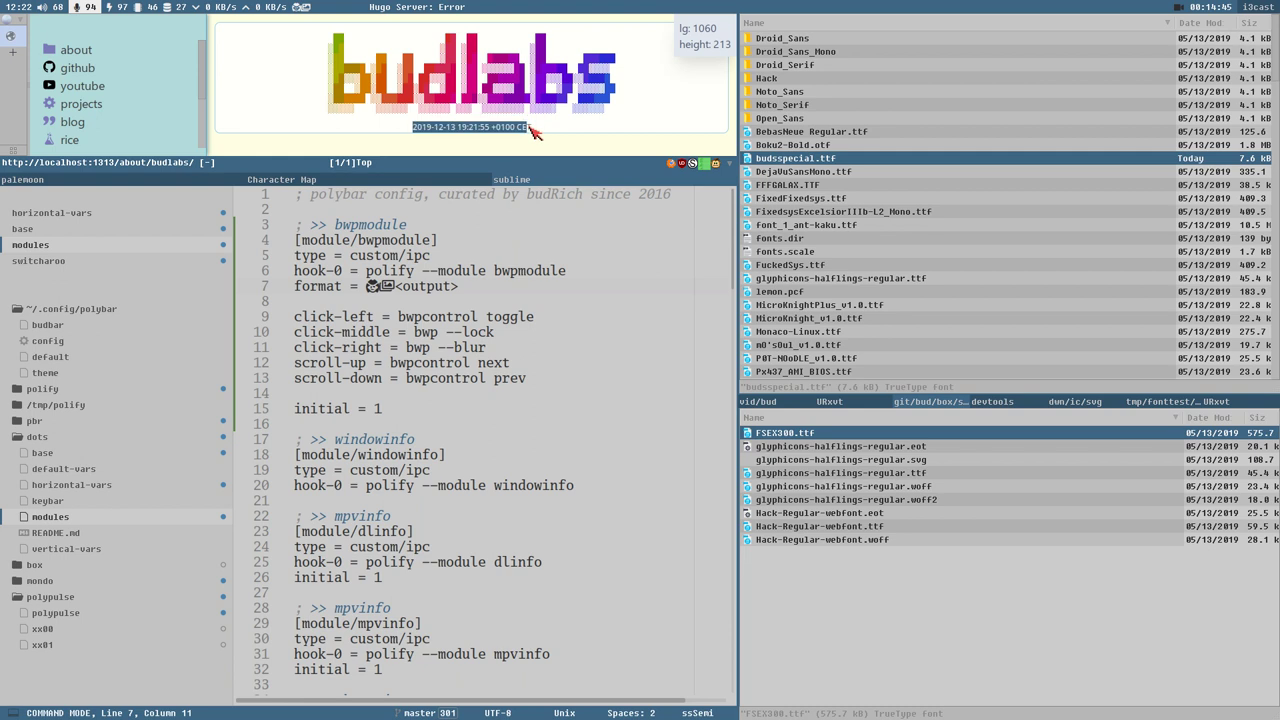
Step: Group Character Map by Unicode block and browse Arabic Presentation Forms-B, Halfwidth and Fullwidth Forms, Aegean and Ancient Greek Numbers
click(328, 183)
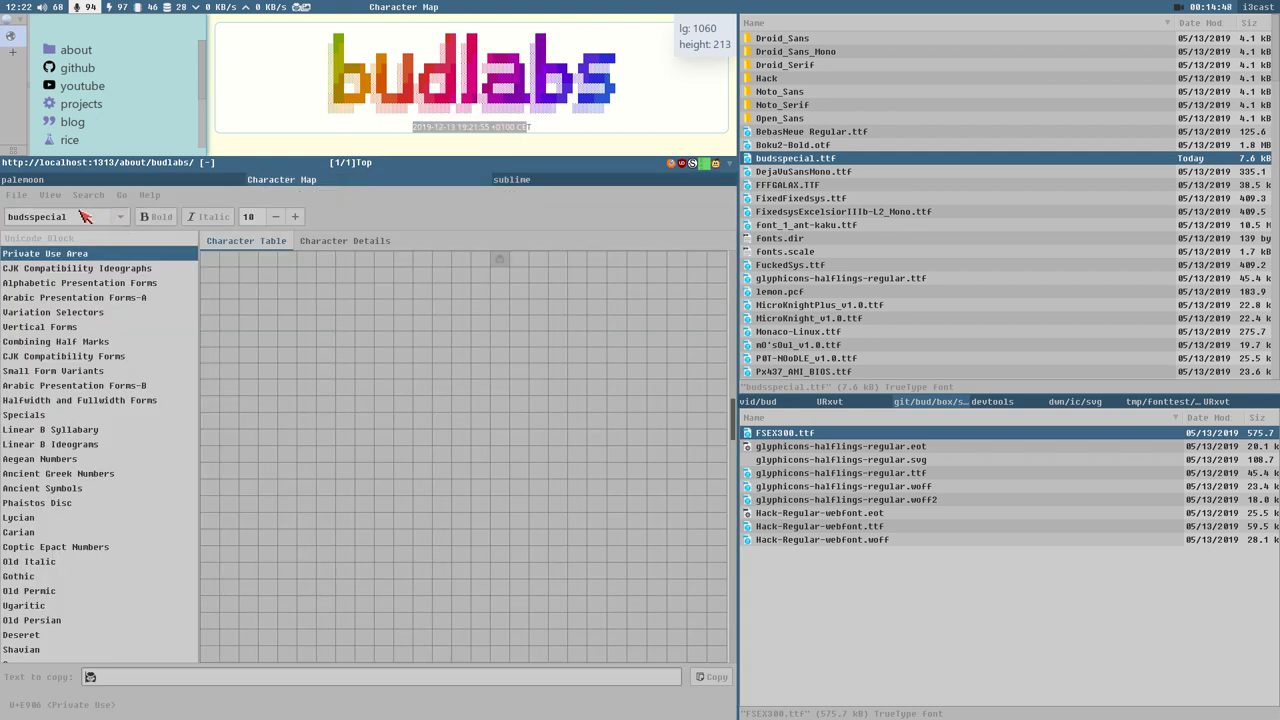
click(50, 195)
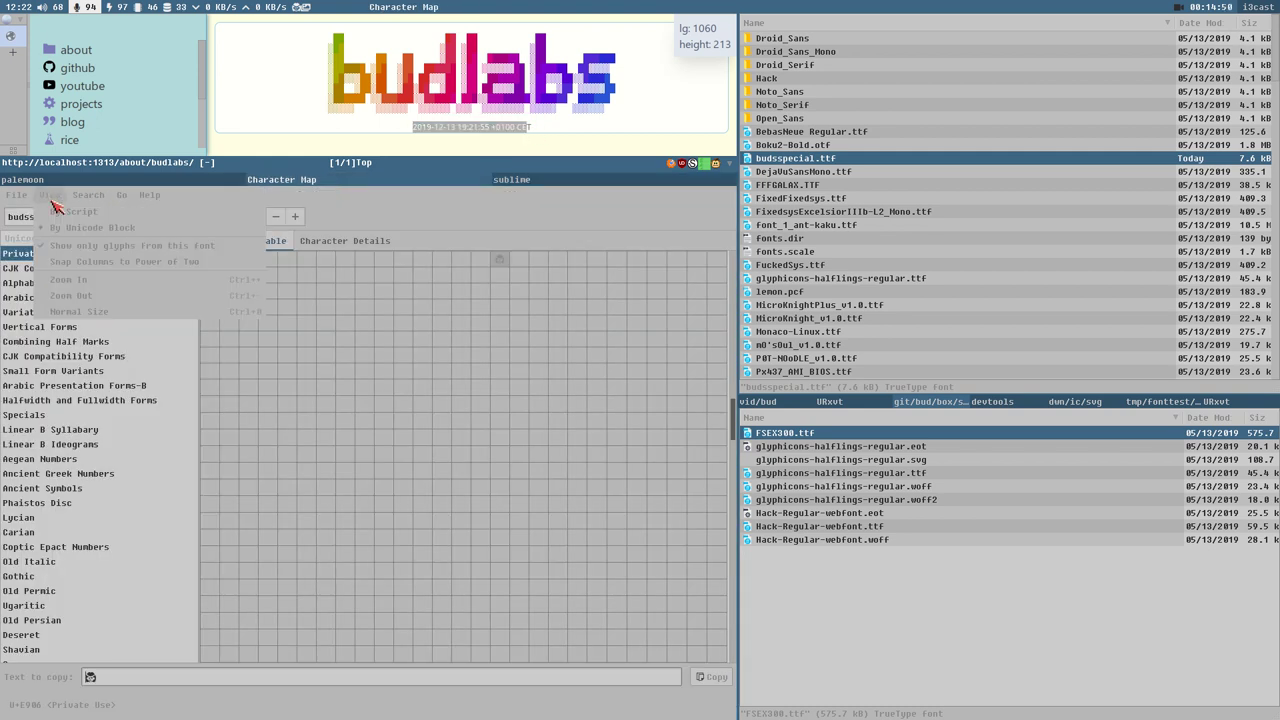
click(143, 228)
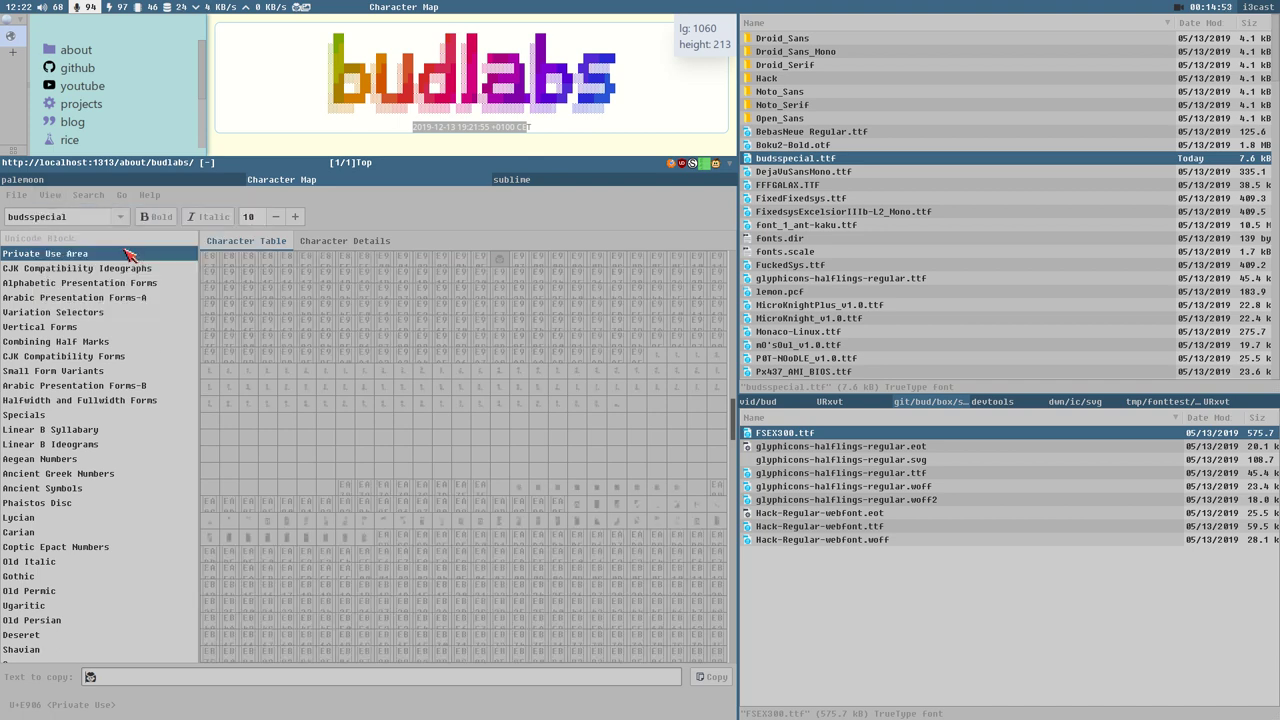
click(66, 386)
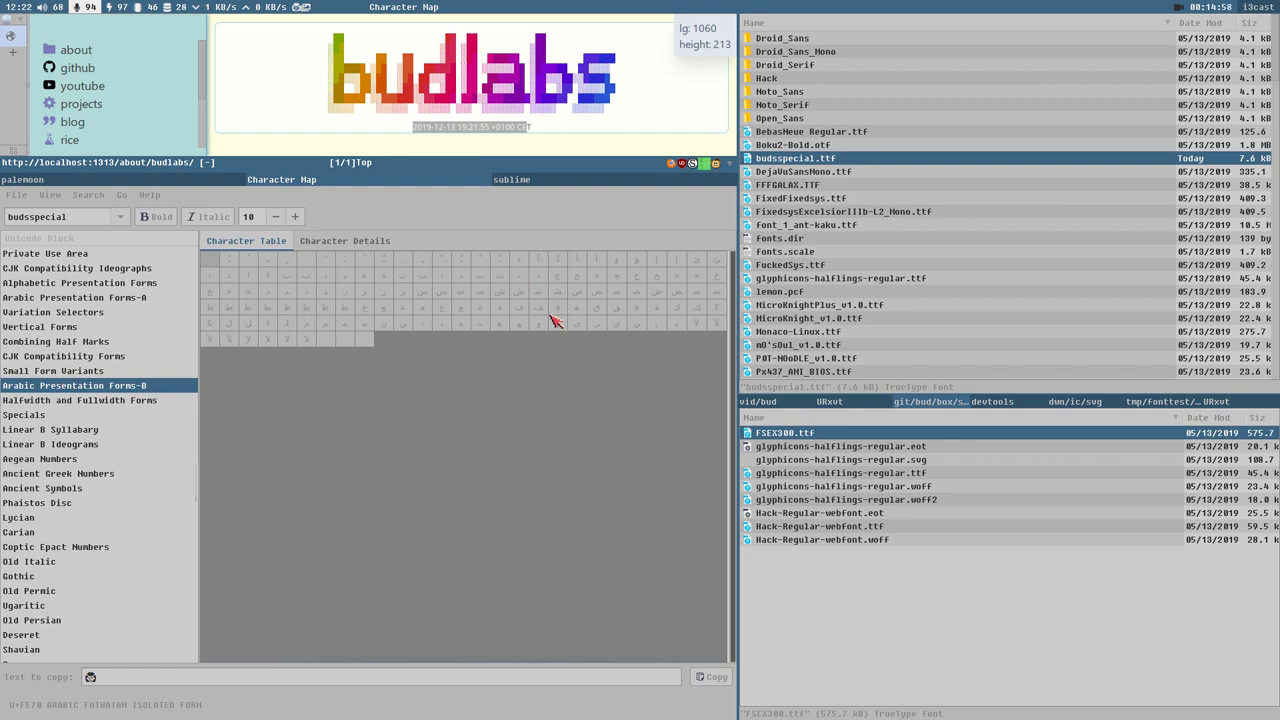
click(46, 401)
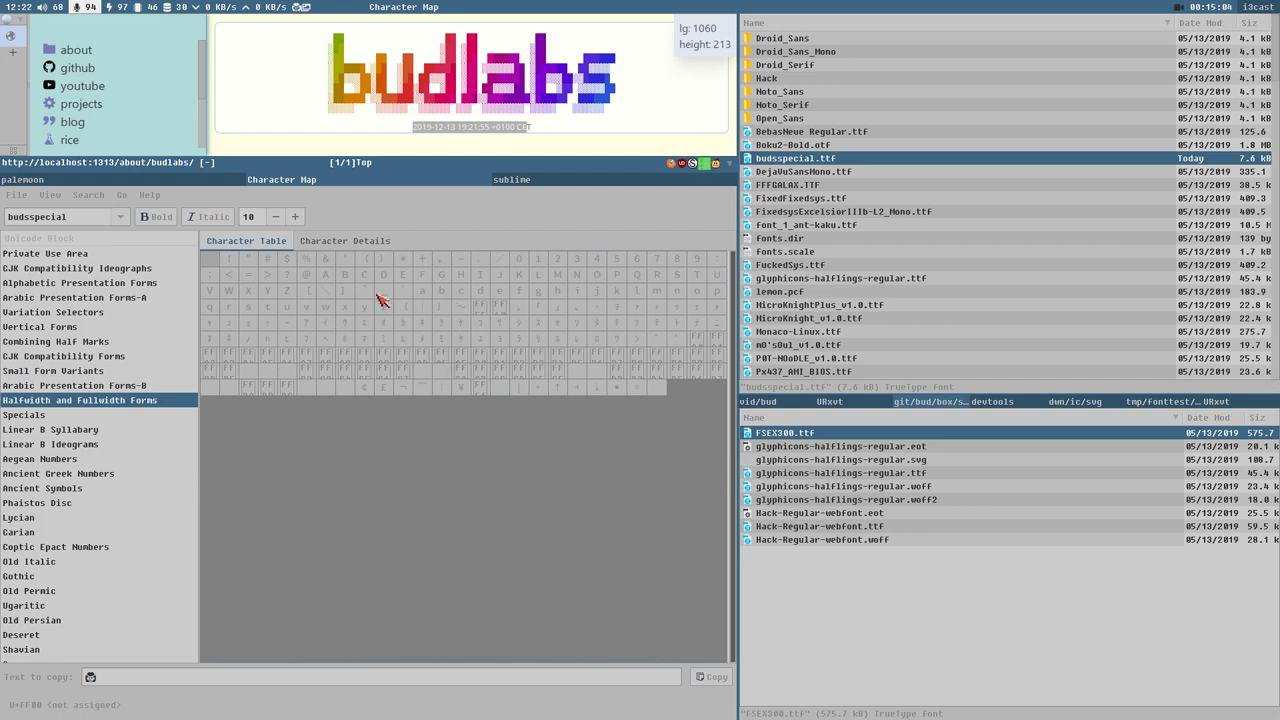
click(62, 462)
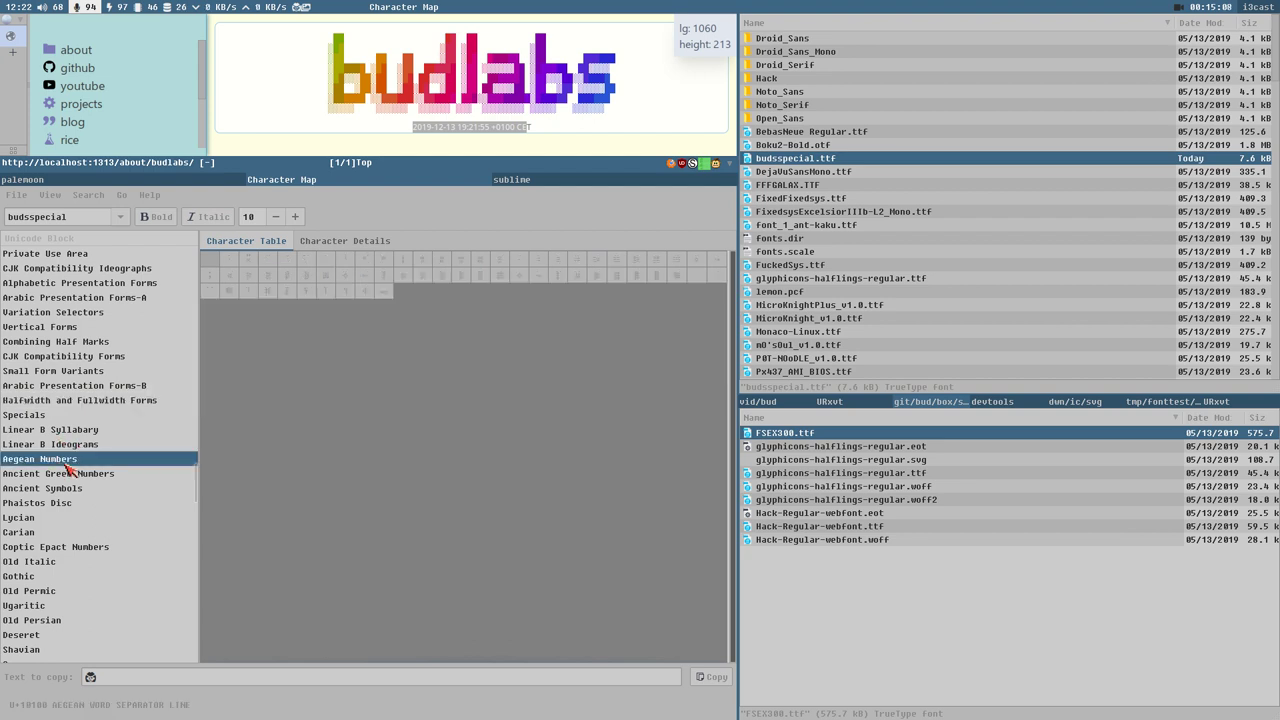
click(55, 476)
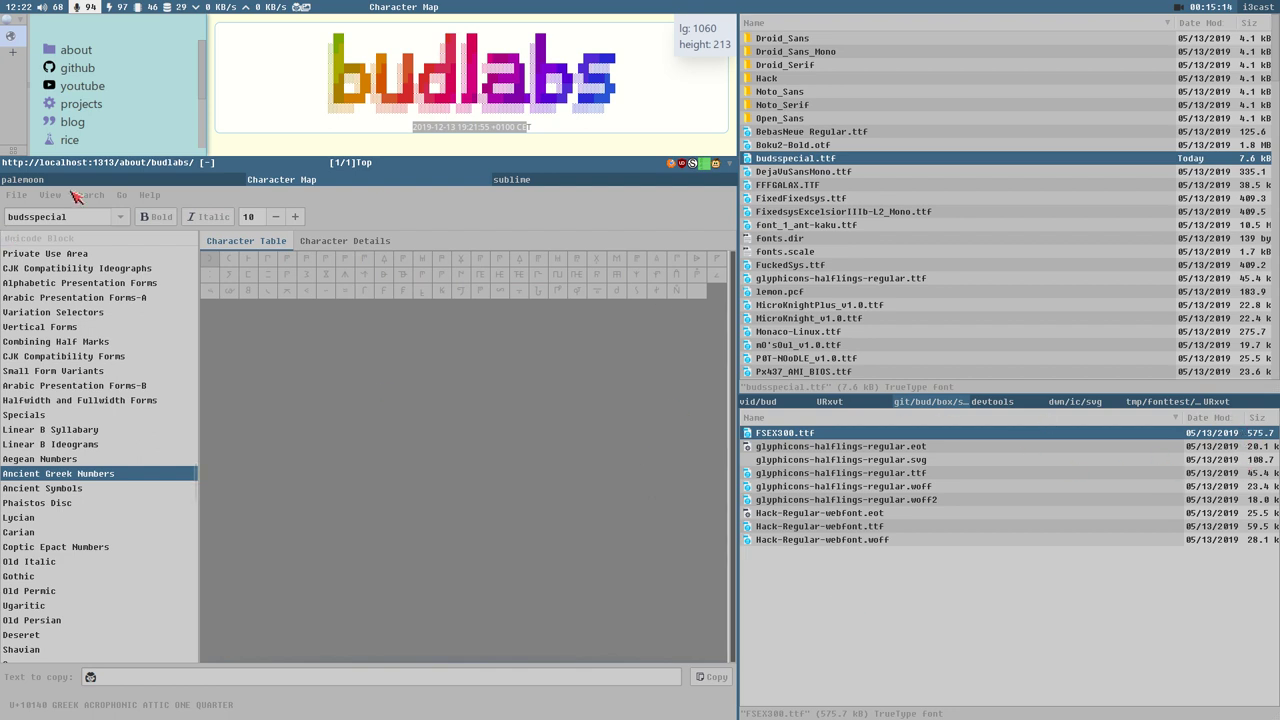
Step: Switch to Fixedsys Excelsior, show only its glyphs, and browse Arabic Presentation Forms-A and Combining Half Marks
click(124, 219)
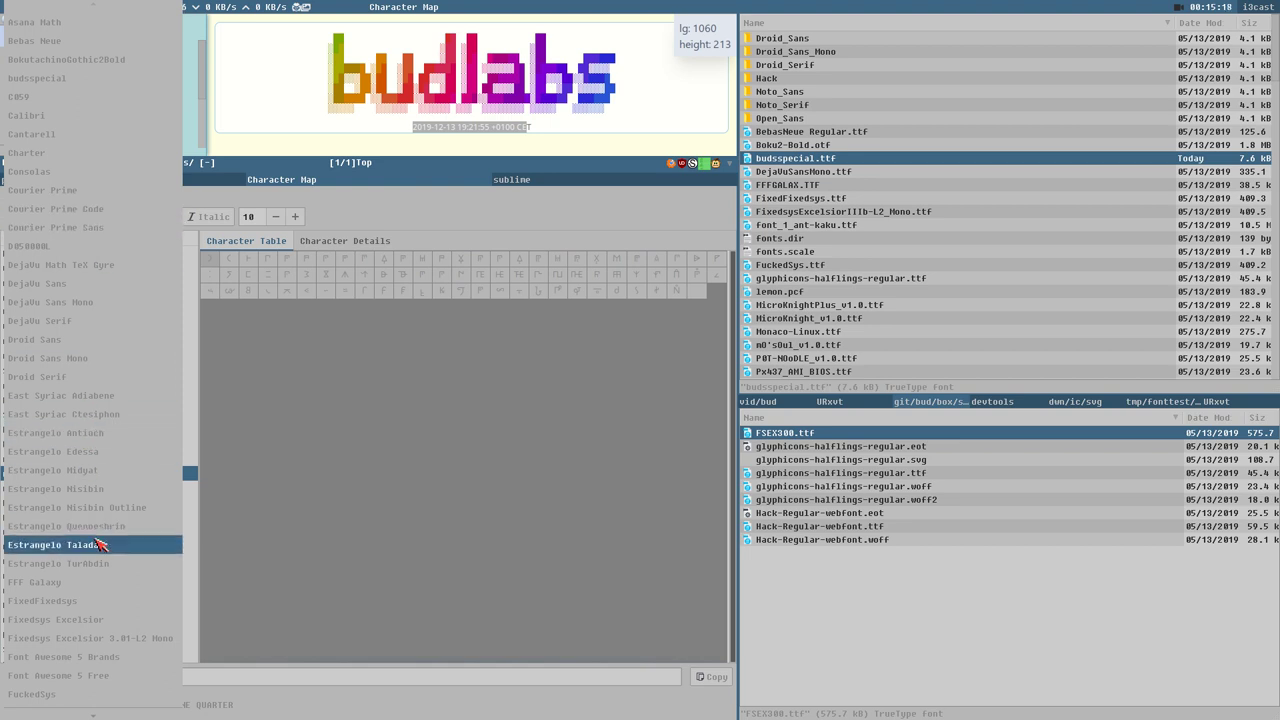
click(141, 638)
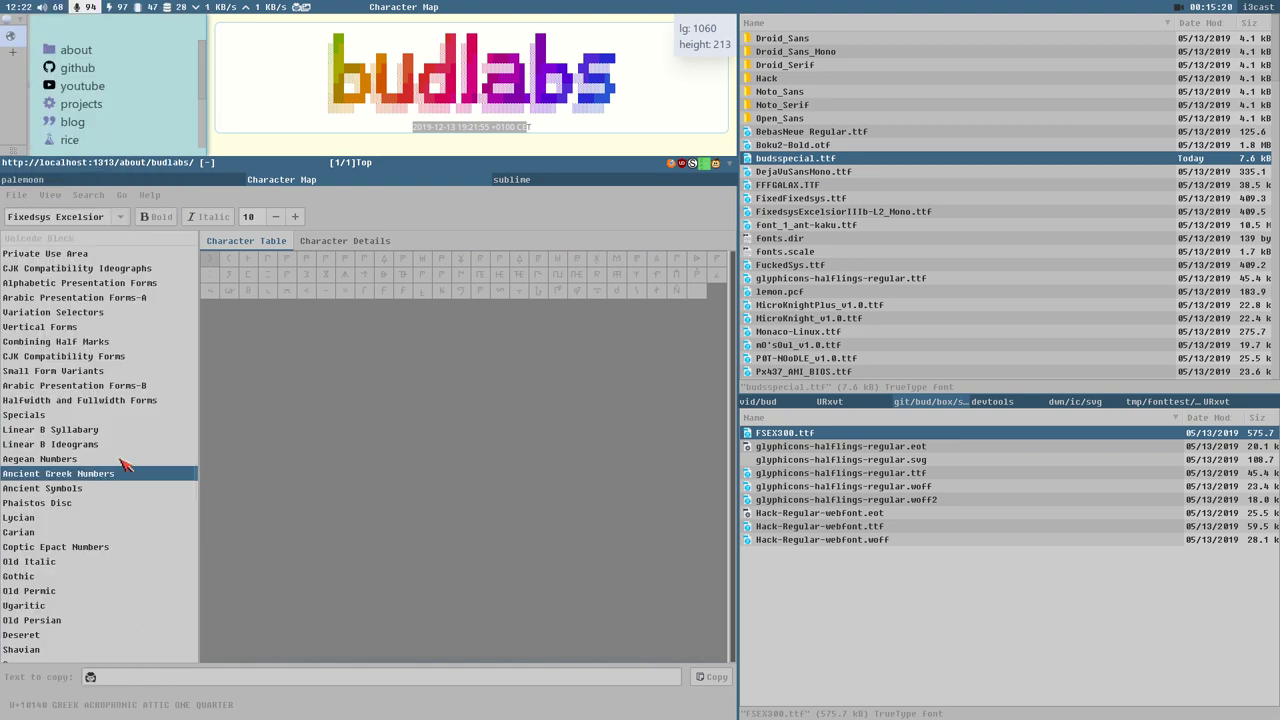
click(52, 195)
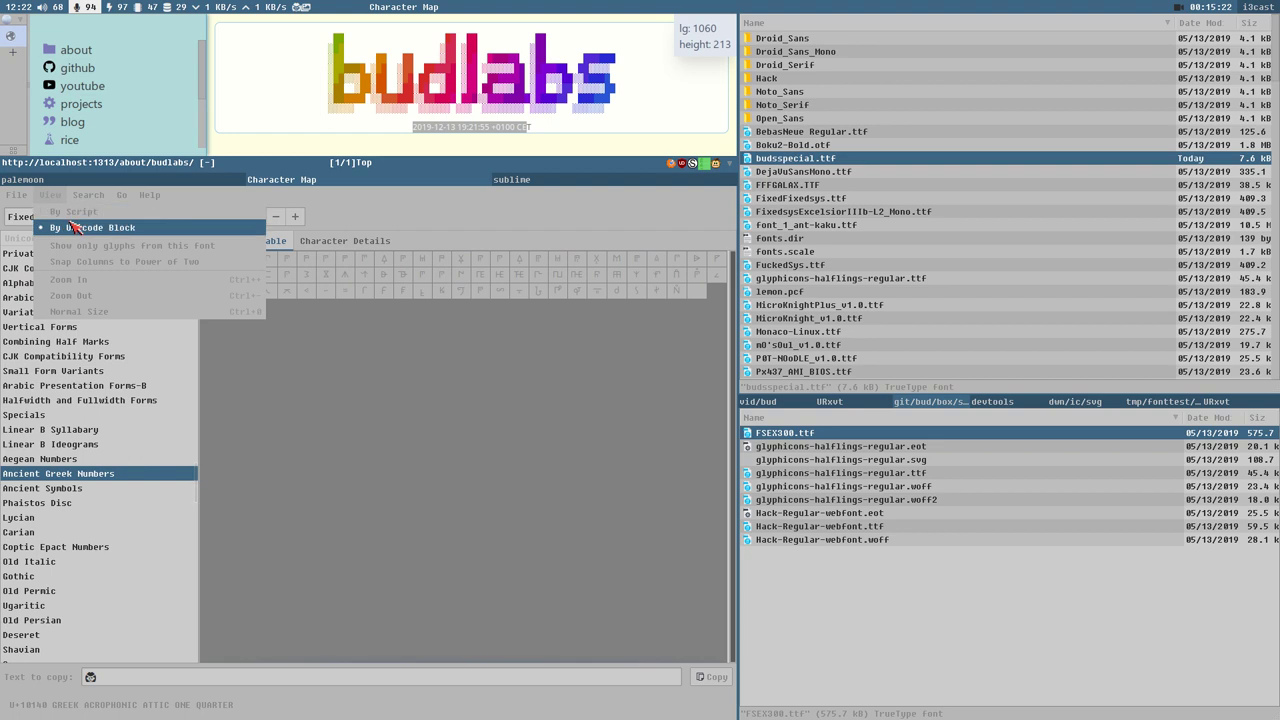
click(188, 248)
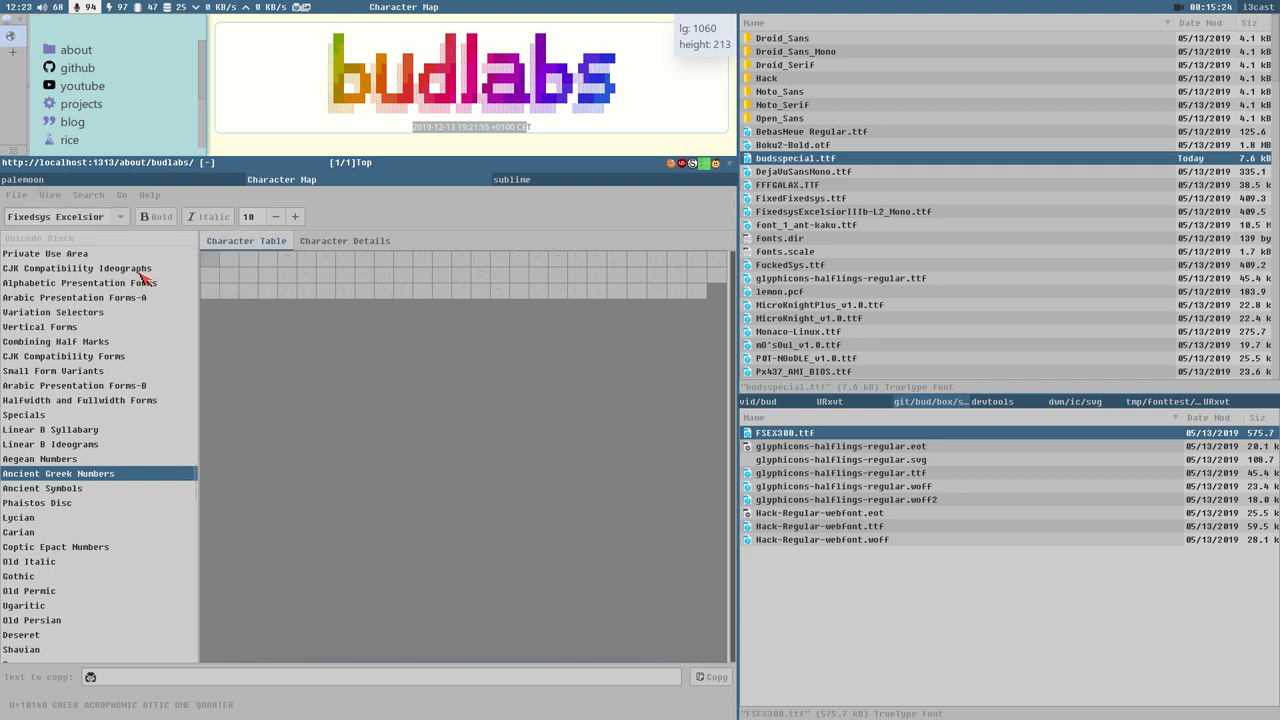
click(64, 297)
click(80, 342)
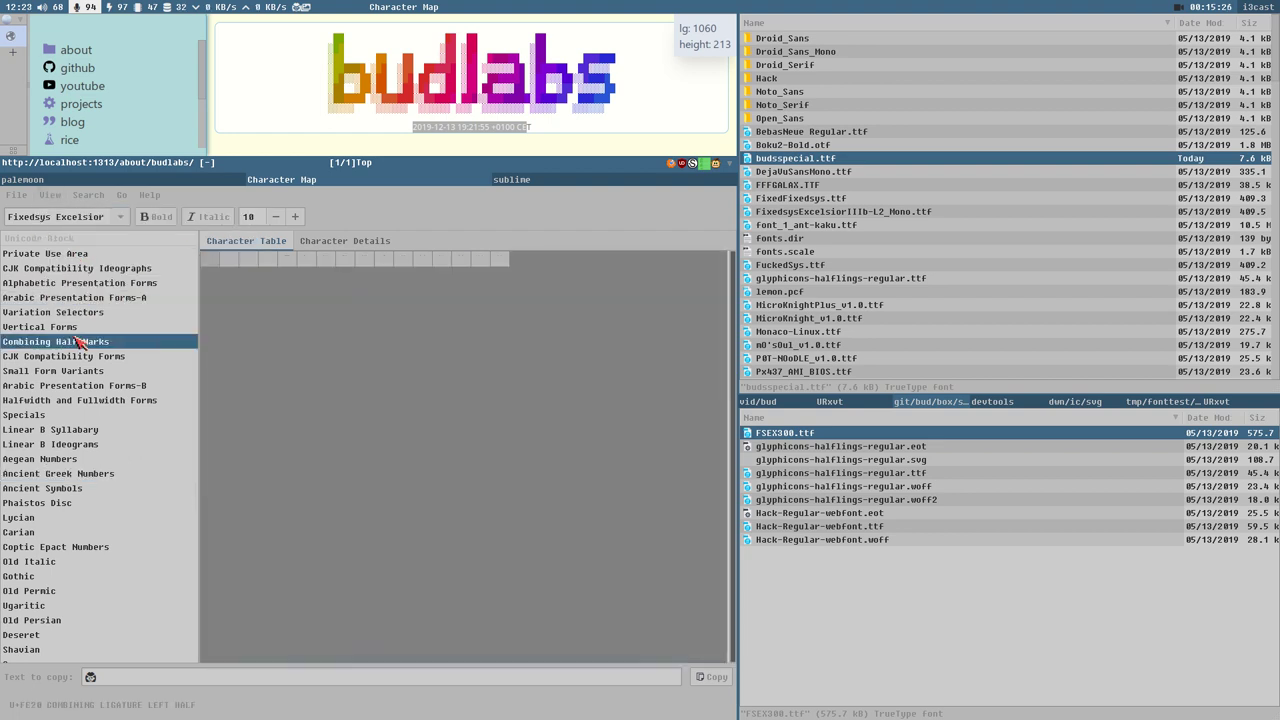